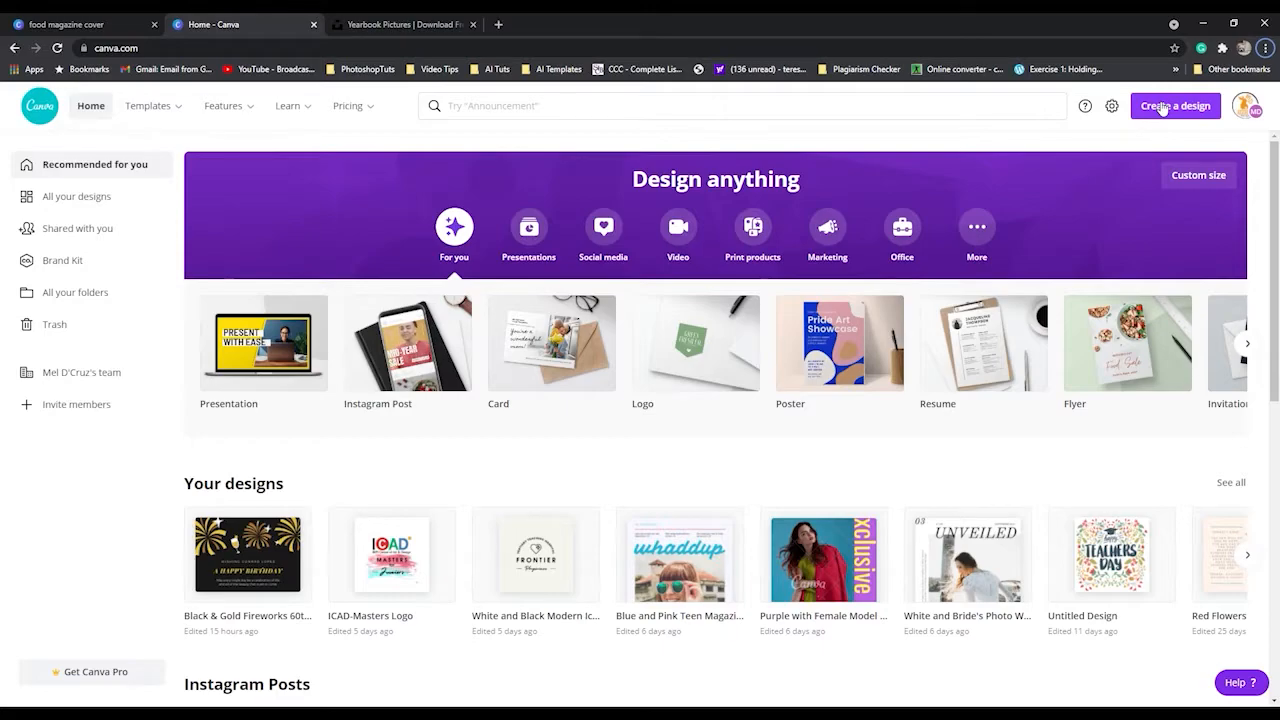
# Create a new blank design using the A4 Document format.
pyautogui.click(1162, 107)
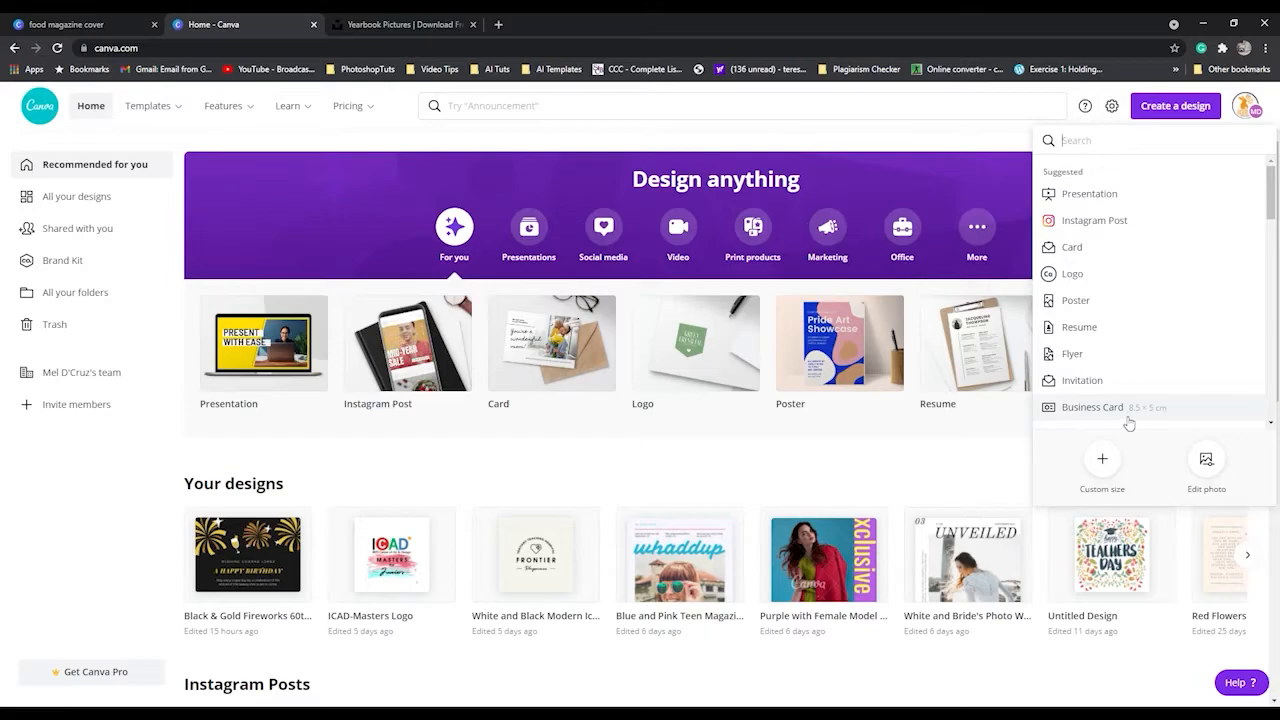
pyautogui.scroll(-1, 1135, 346)
pyautogui.scroll(-1, 1135, 346)
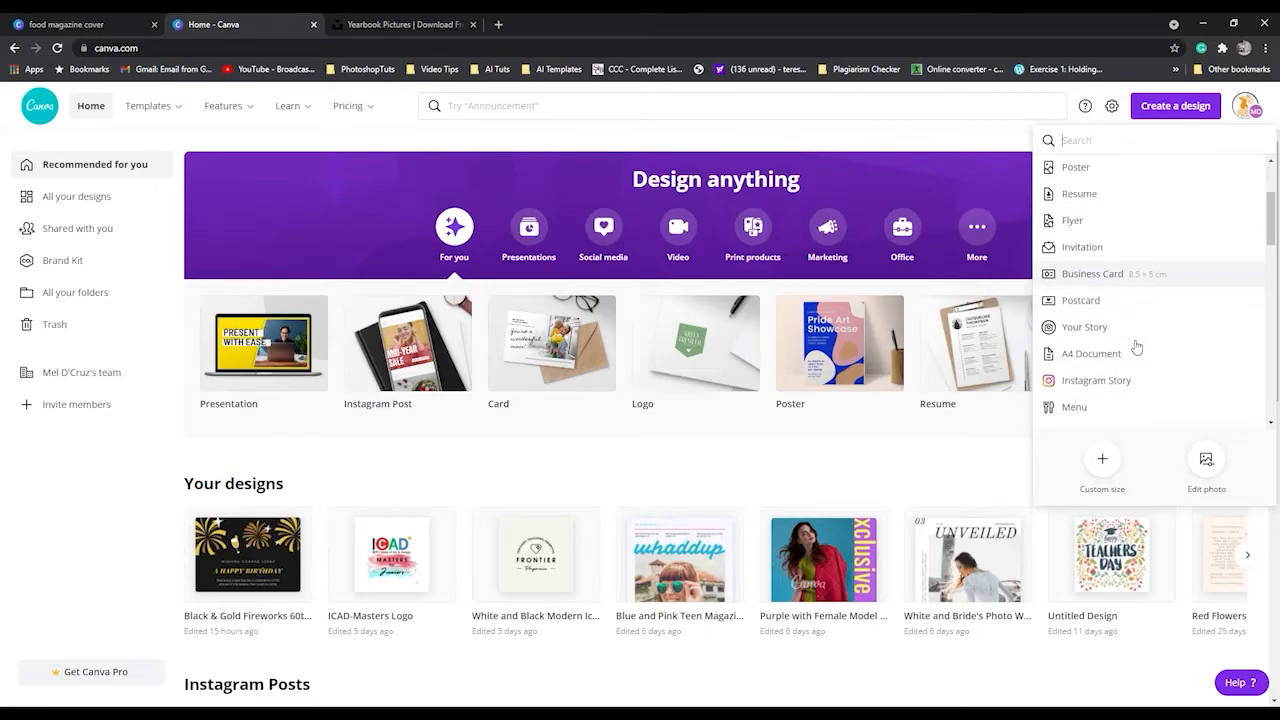
pyautogui.click(1090, 364)
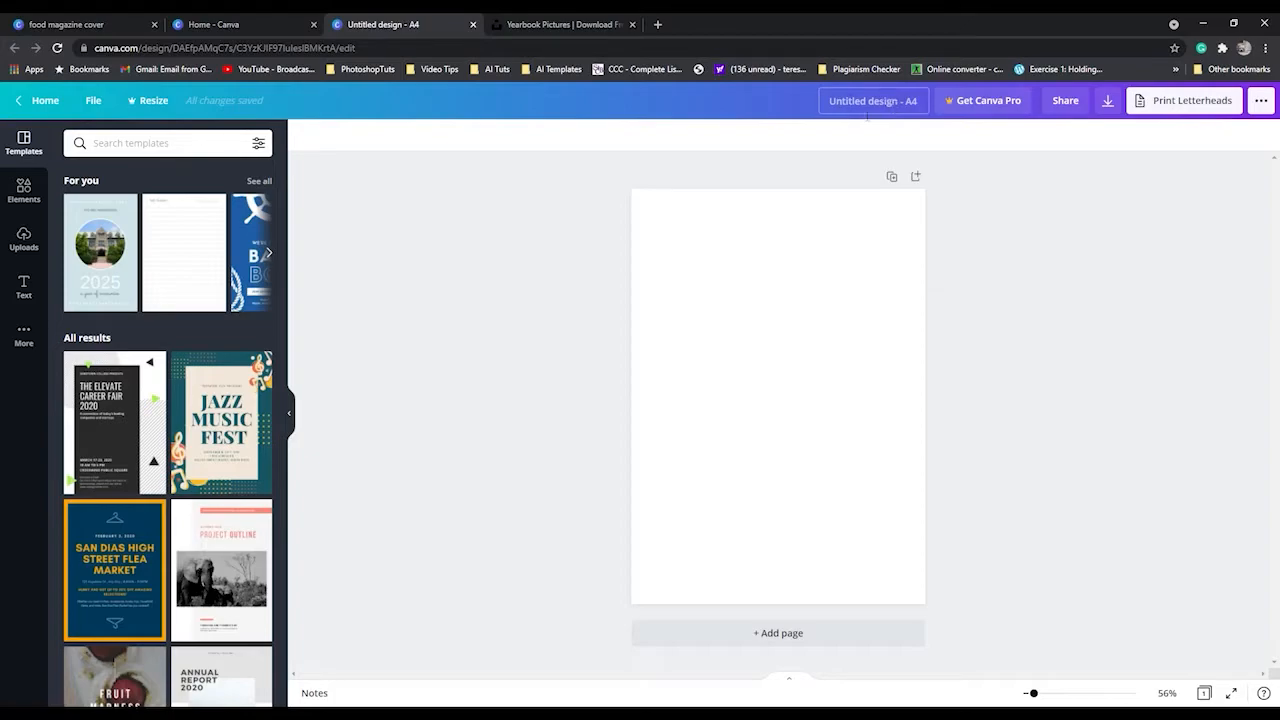
# Rename the untitled design as "Magazine Spread".
pyautogui.click(866, 104)
pyautogui.press('BackSpace')
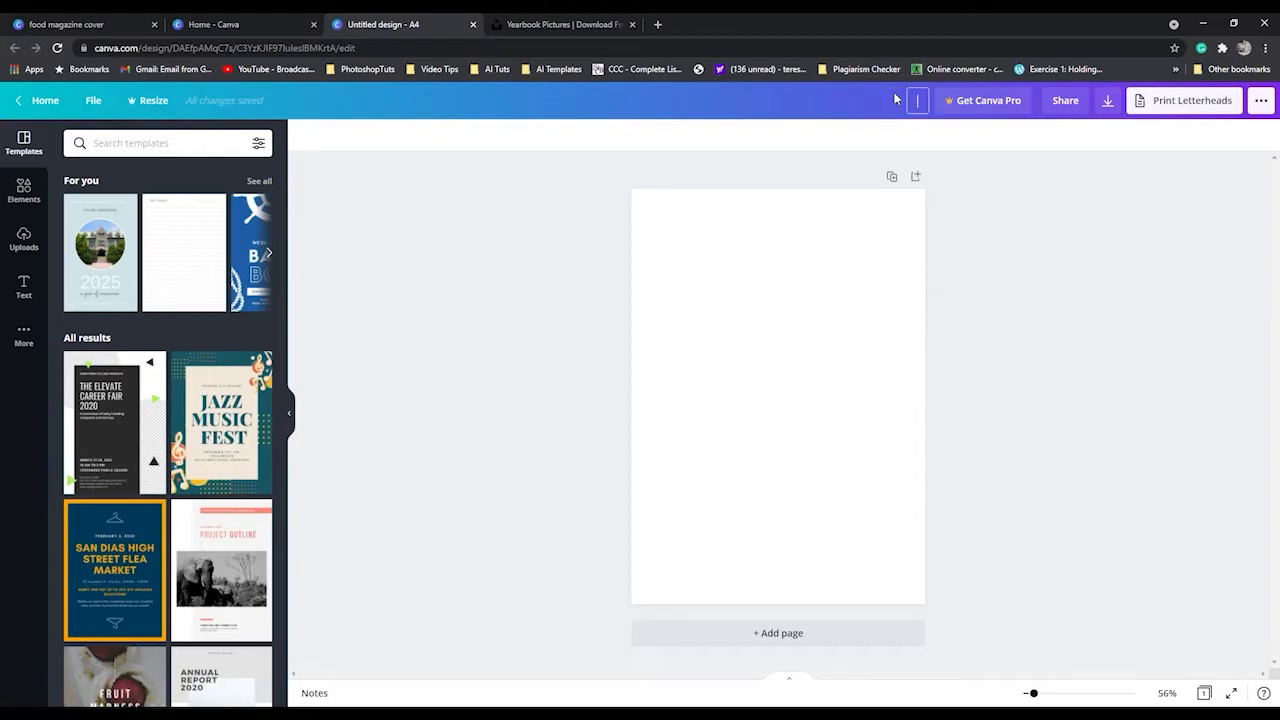
pyautogui.write('Magazine Spread')
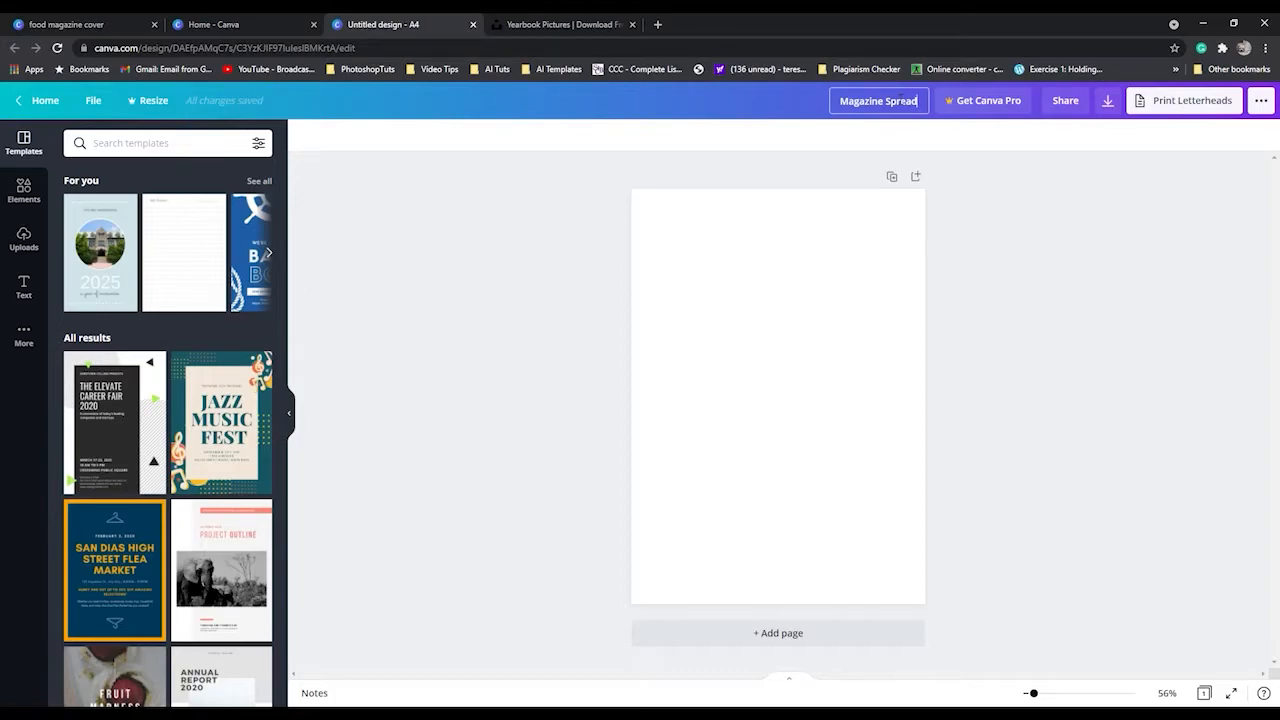
pyautogui.click(762, 97)
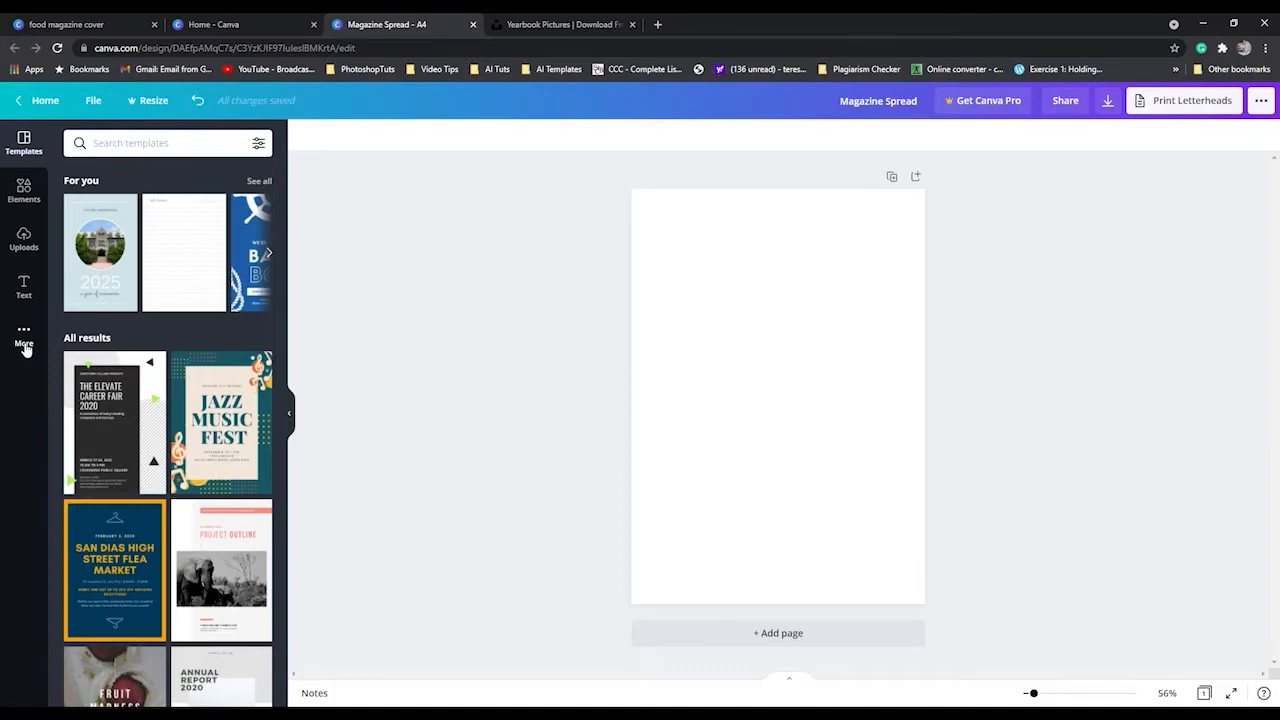
# Switch to Unsplash and look through the yearbook search results for student portraits and group photos suited to the spread.
pyautogui.click(24, 192)
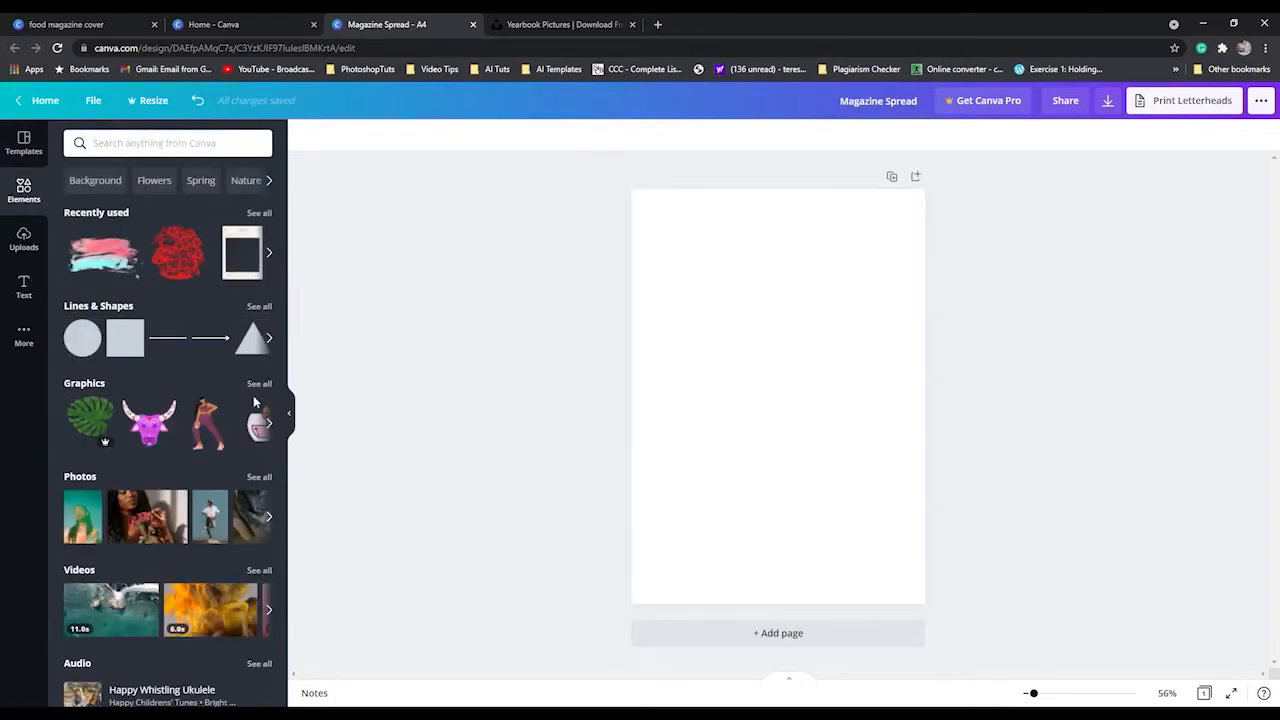
pyautogui.click(24, 243)
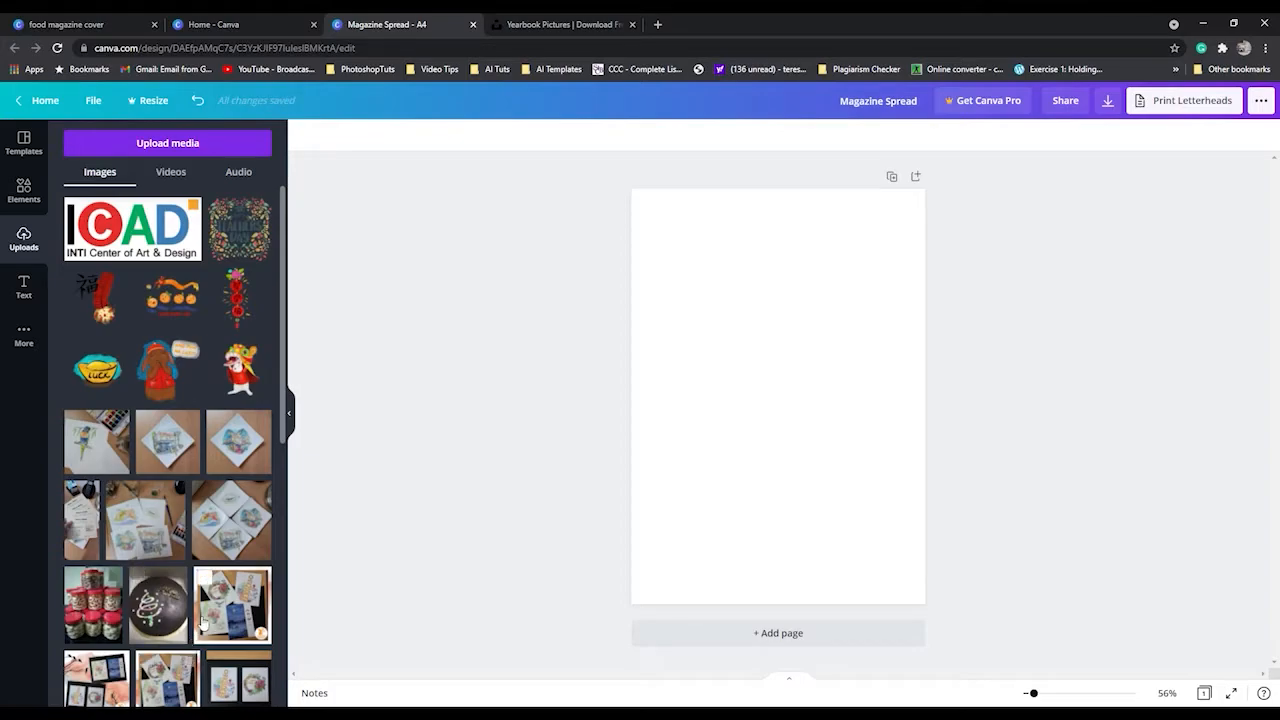
pyautogui.click(563, 25)
pyautogui.scroll(6, 924, 566)
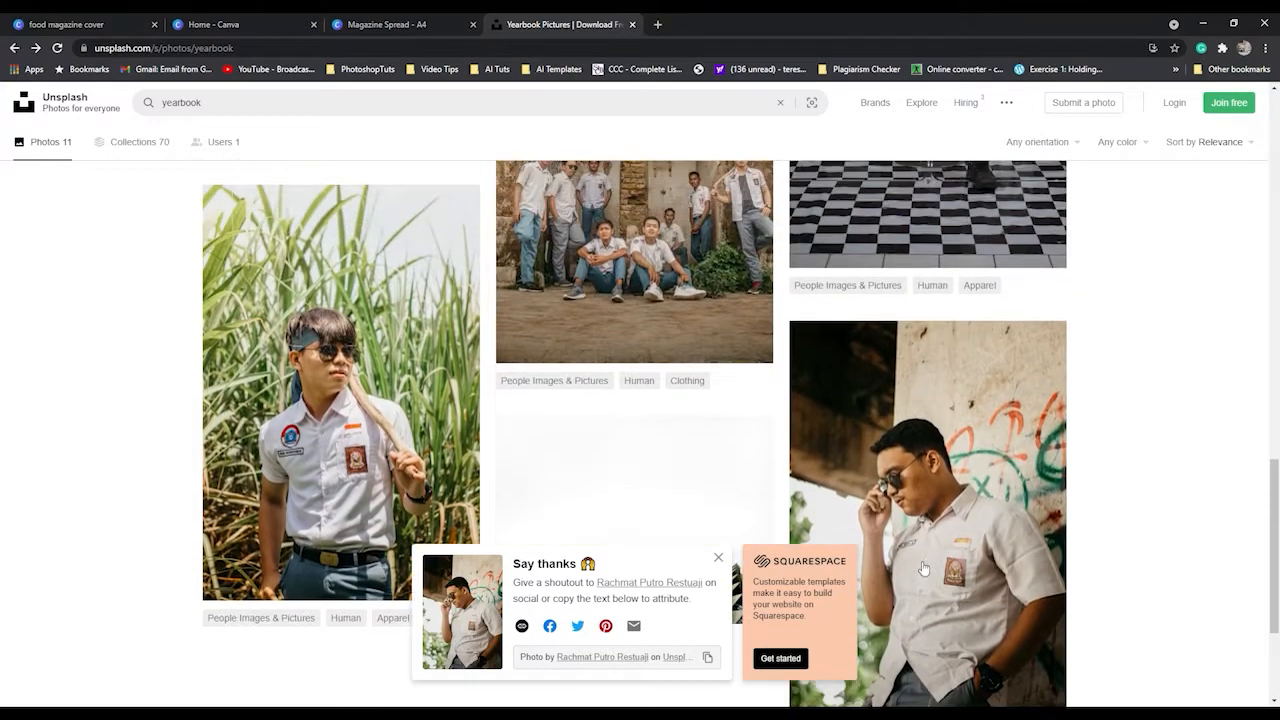
pyautogui.scroll(5, 924, 568)
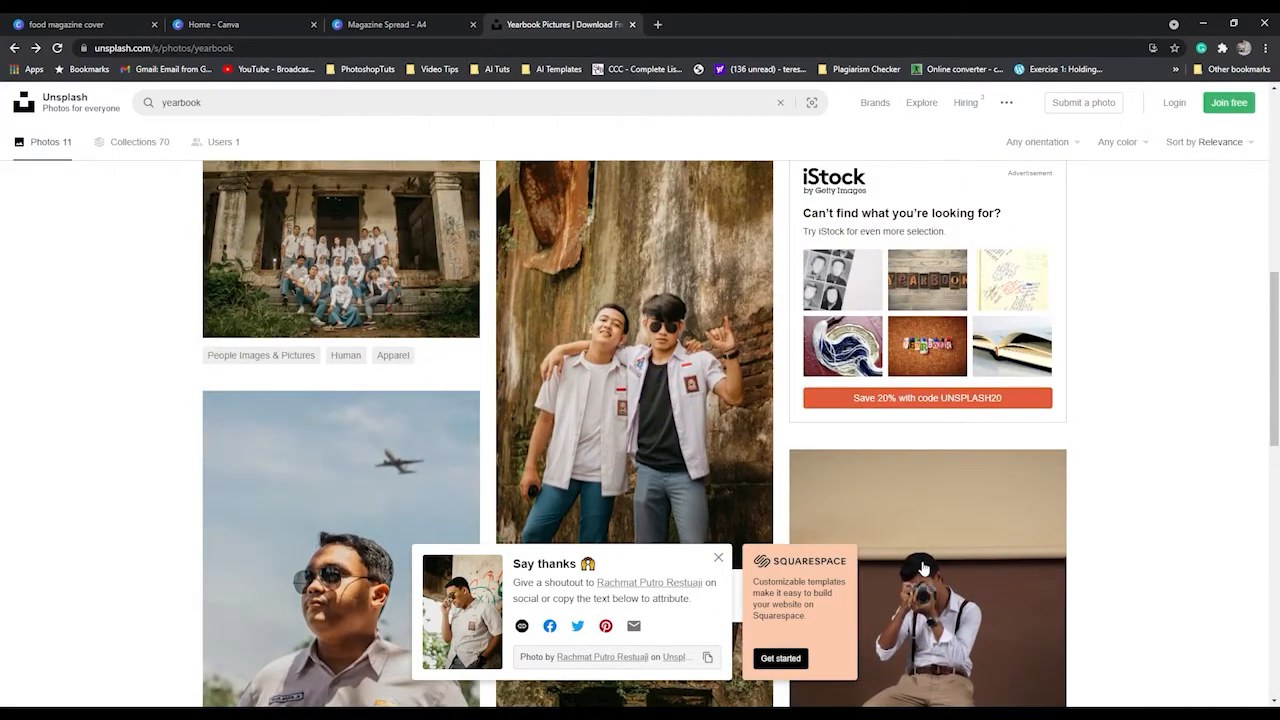
pyautogui.scroll(1, 924, 566)
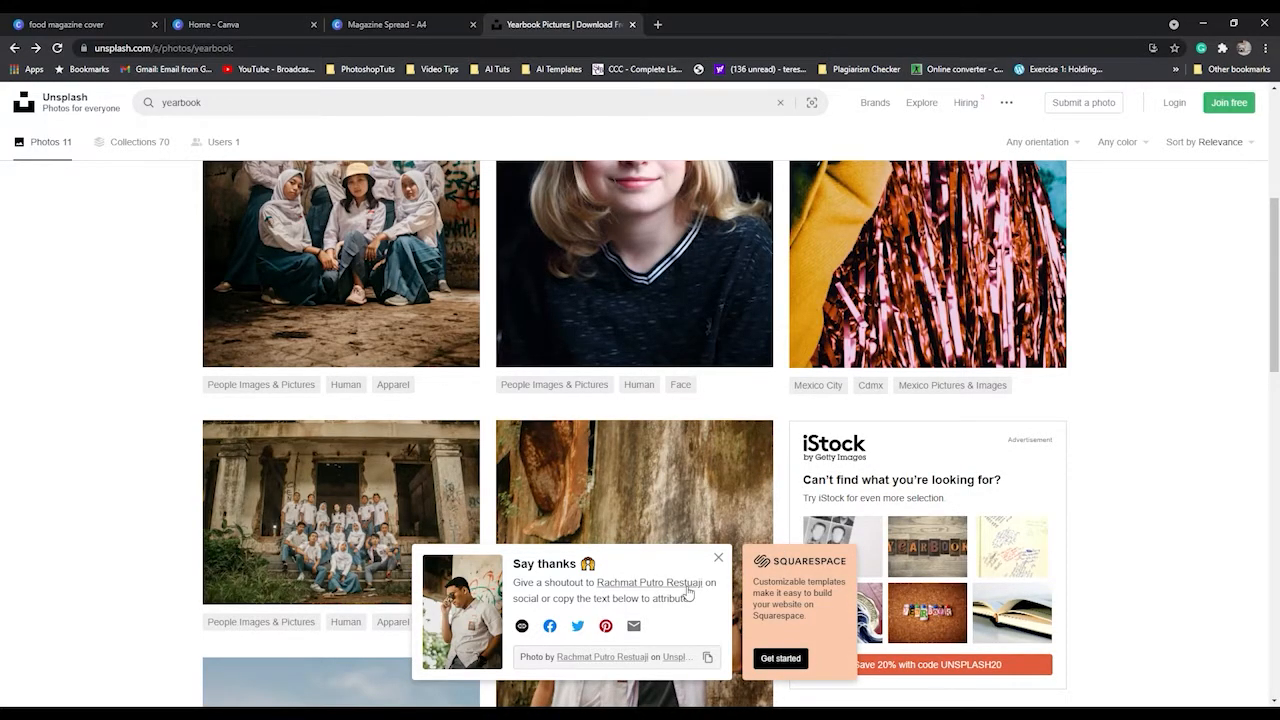
pyautogui.scroll(2, 316, 331)
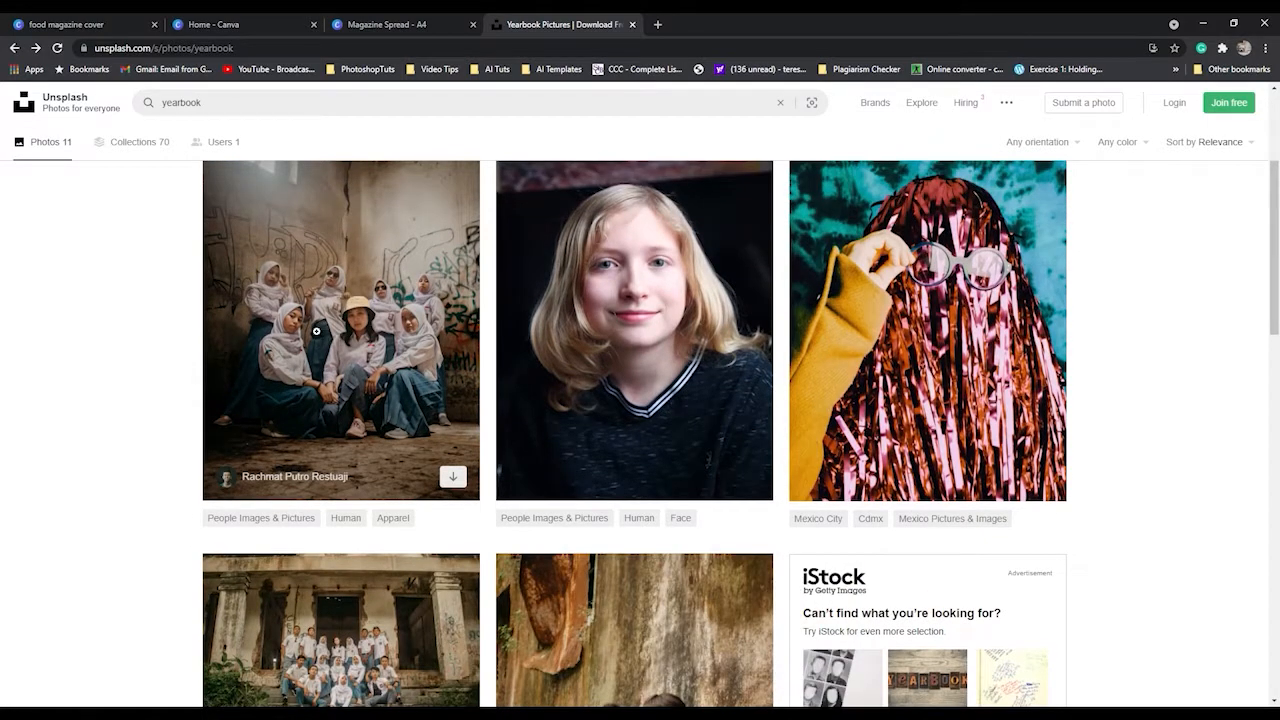
pyautogui.scroll(-3, 390, 458)
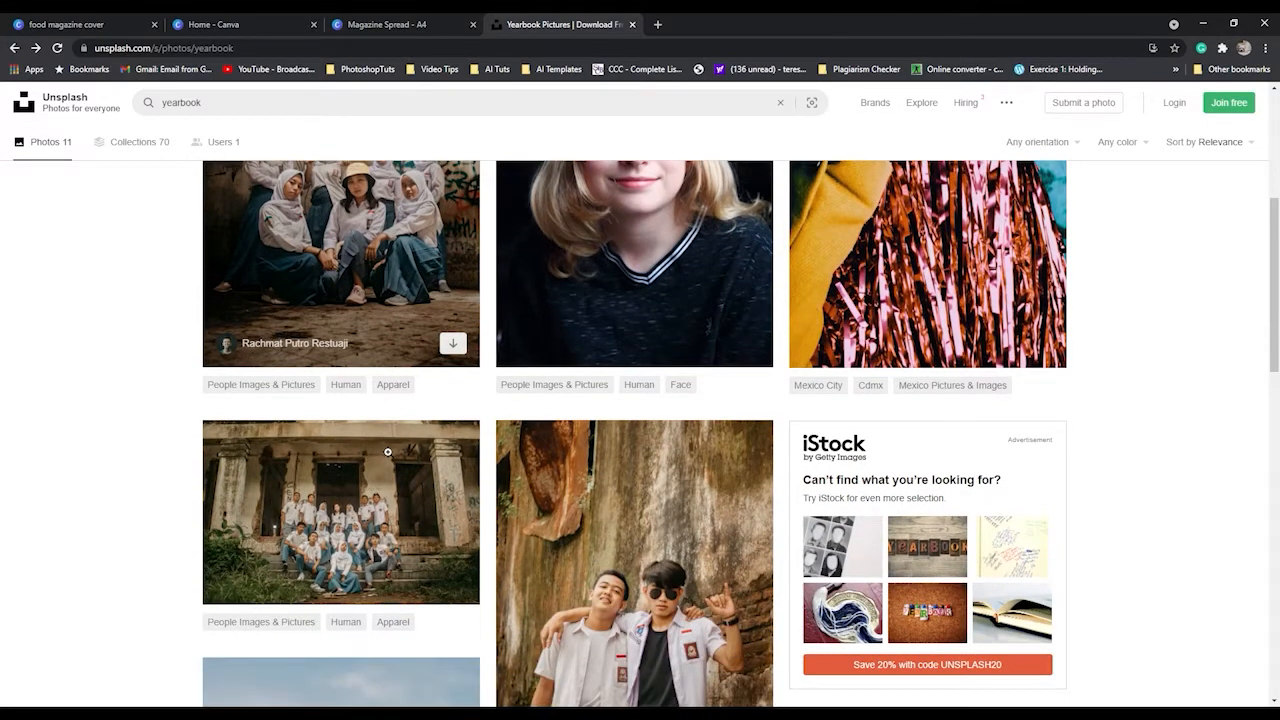
pyautogui.scroll(-3, 560, 525)
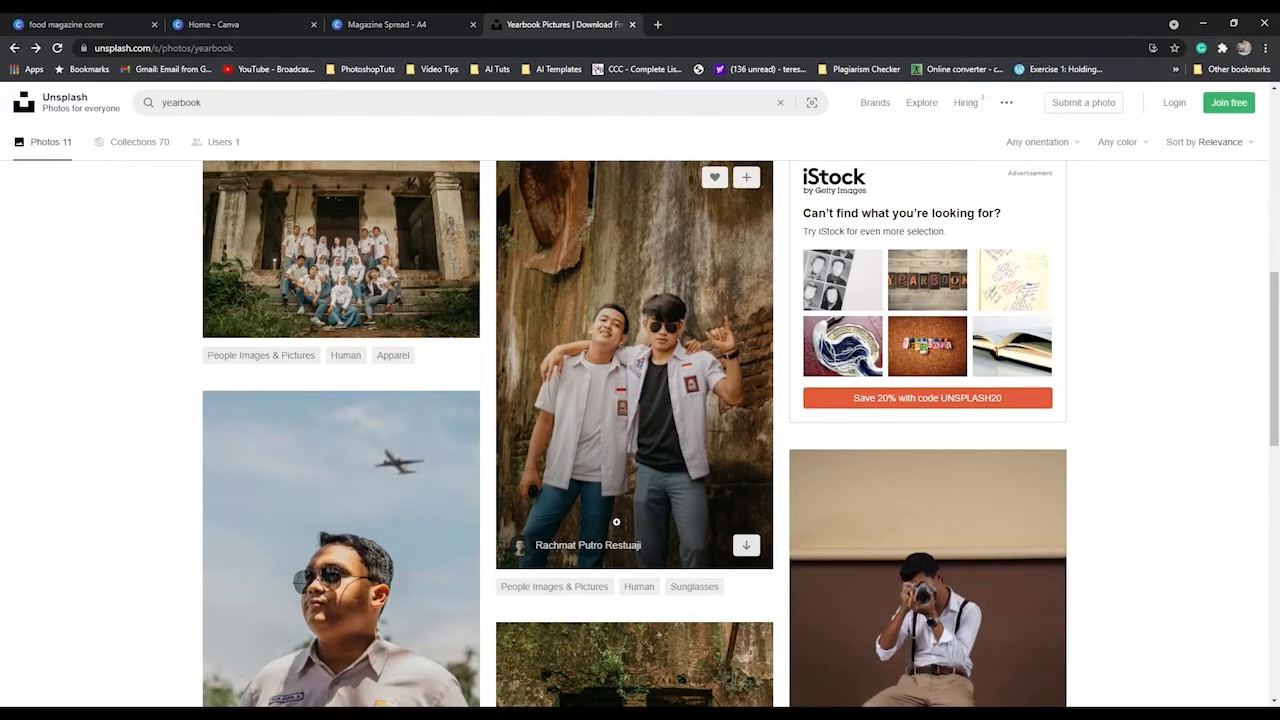
pyautogui.scroll(-2, 616, 521)
pyautogui.scroll(-2, 891, 342)
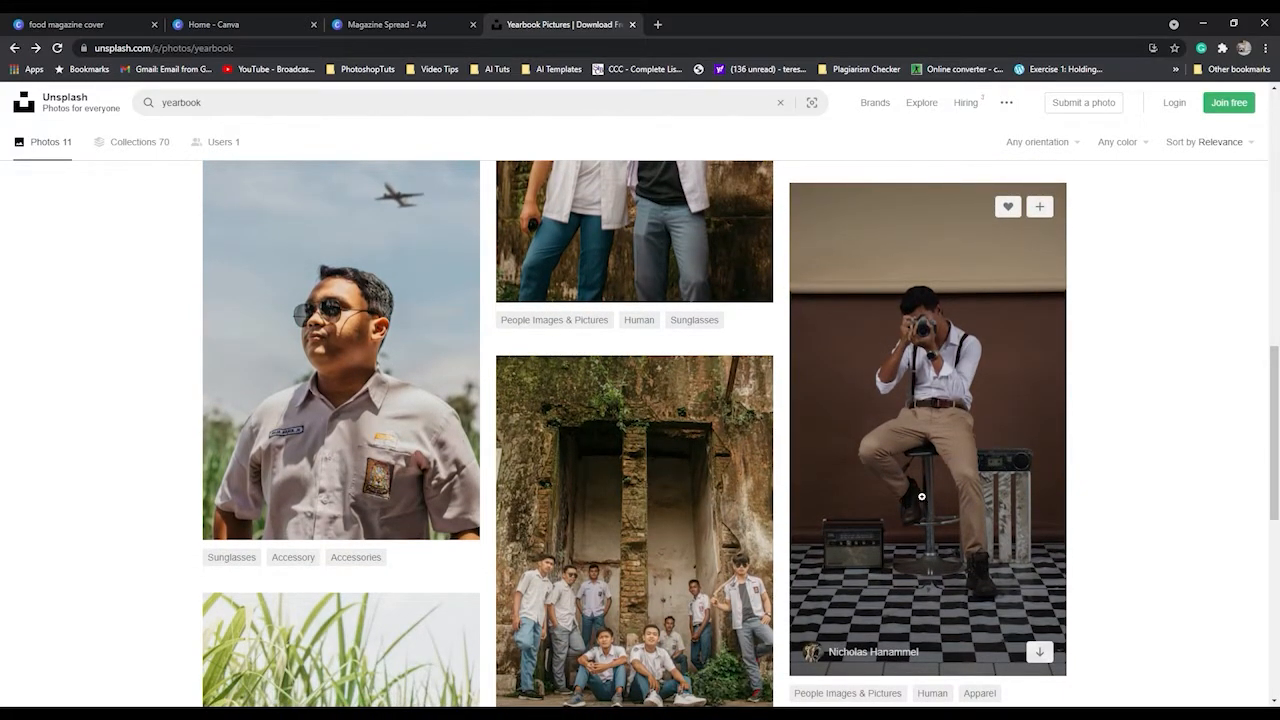
pyautogui.scroll(-1, 912, 498)
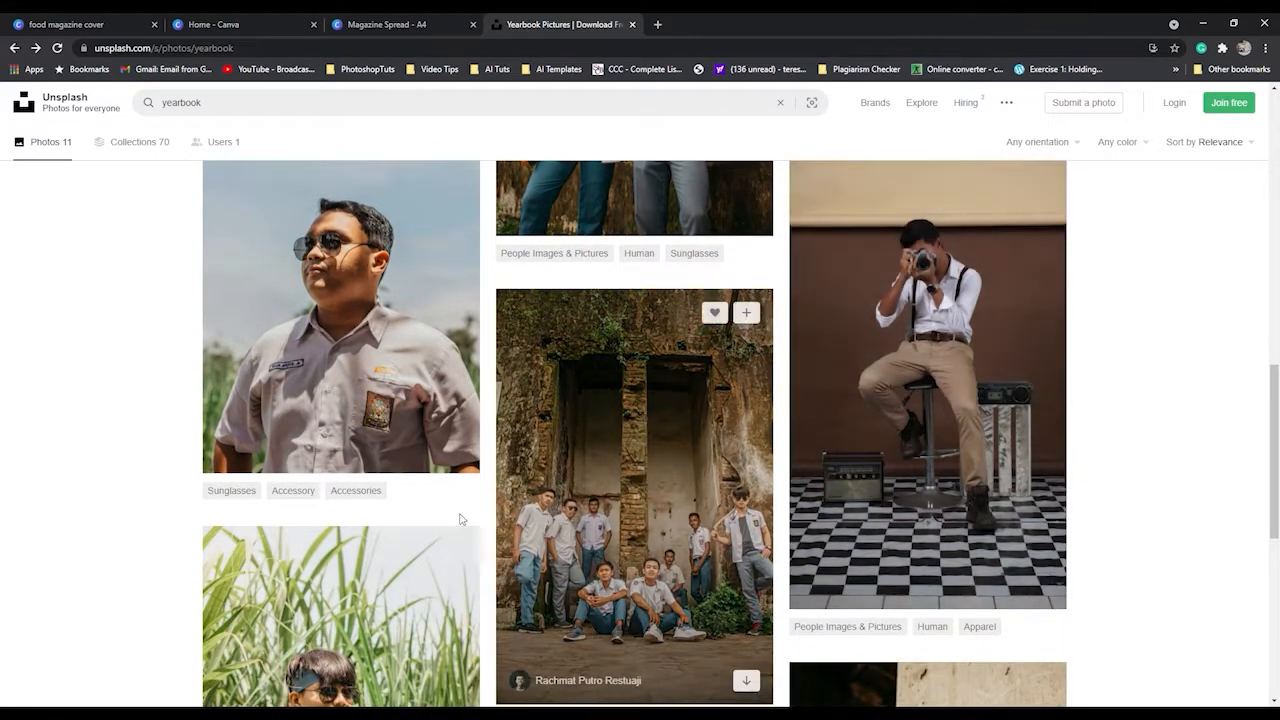
pyautogui.scroll(-1, 389, 506)
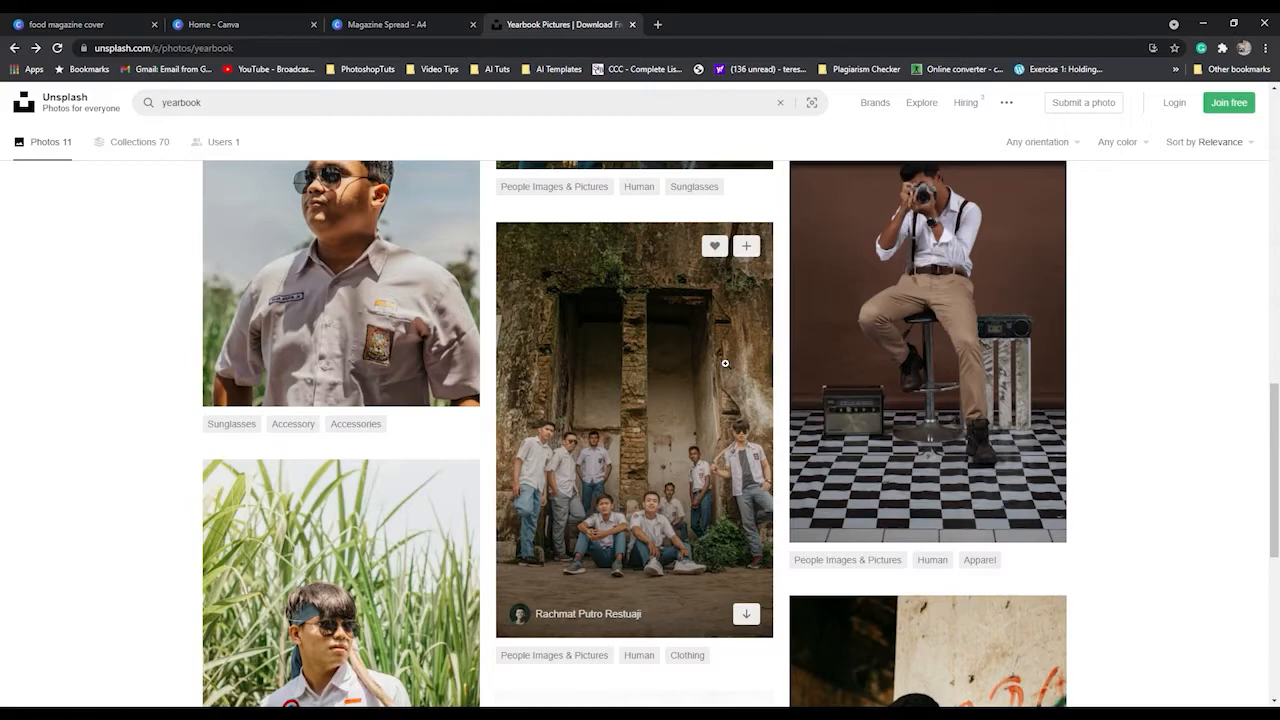
# Return to the Magazine Spread design in Canva and upload the seven yearbook photos from the device.
pyautogui.click(356, 24)
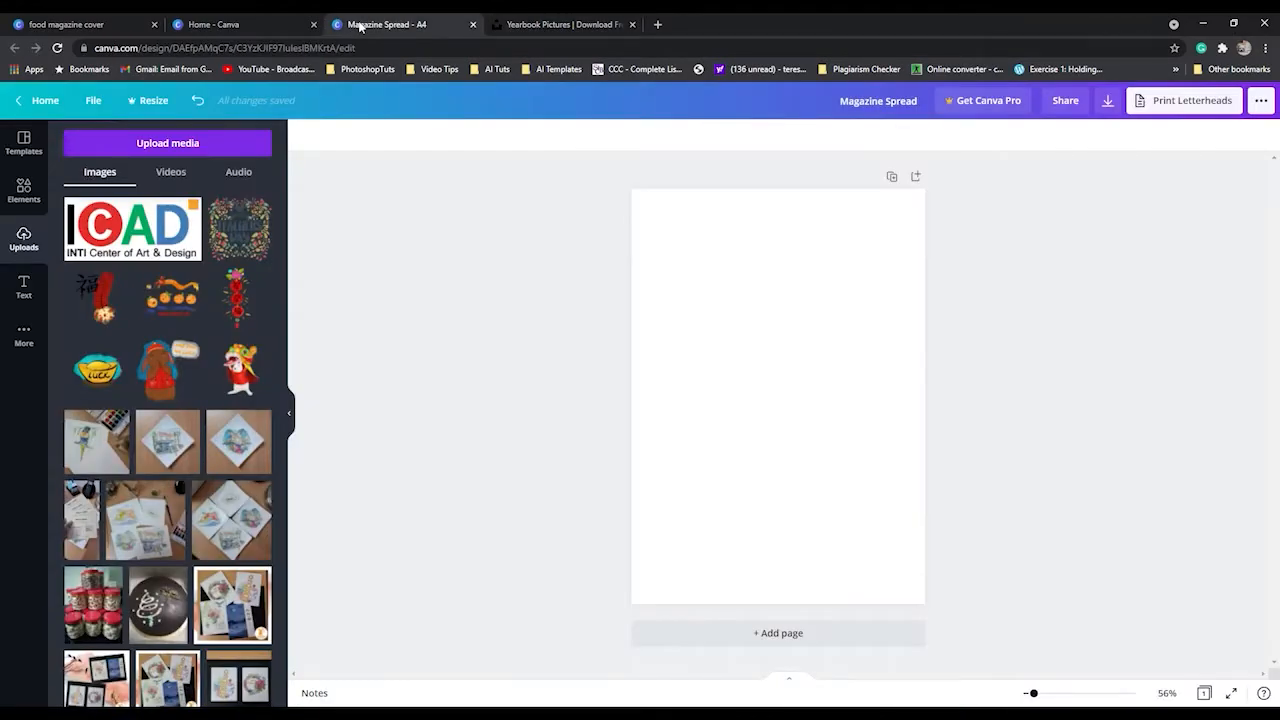
pyautogui.click(170, 142)
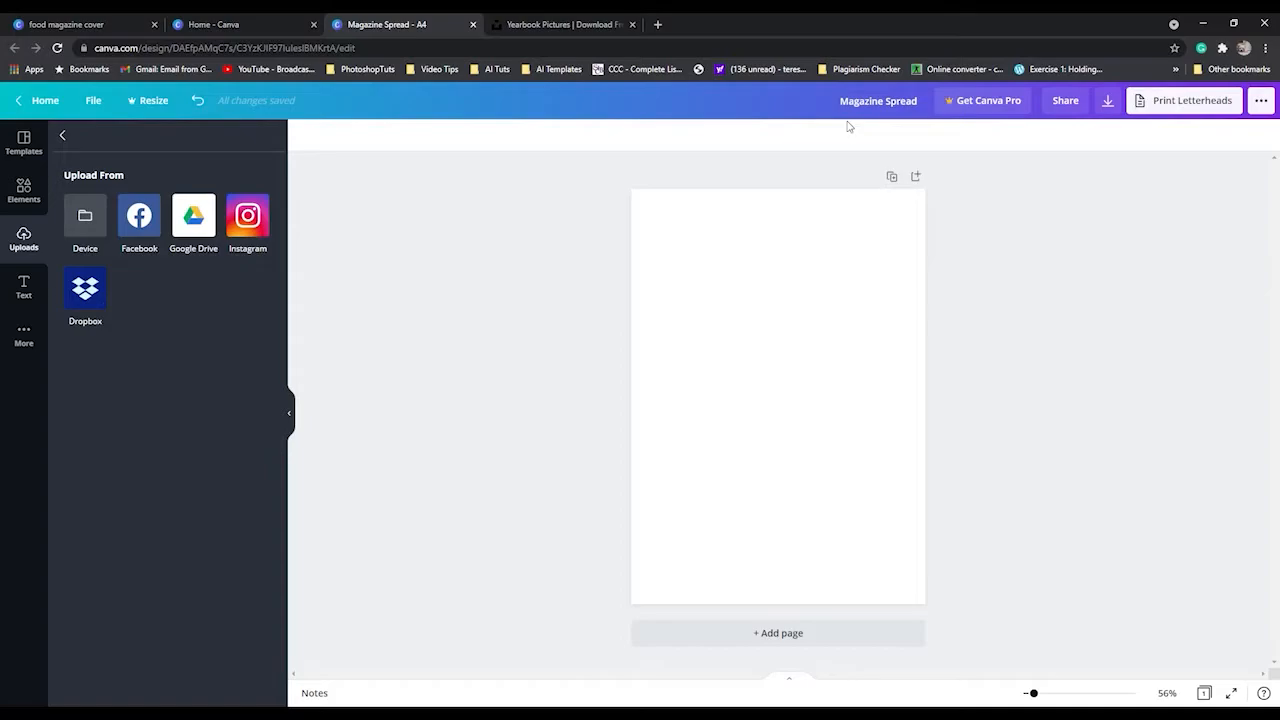
pyautogui.click(86, 225)
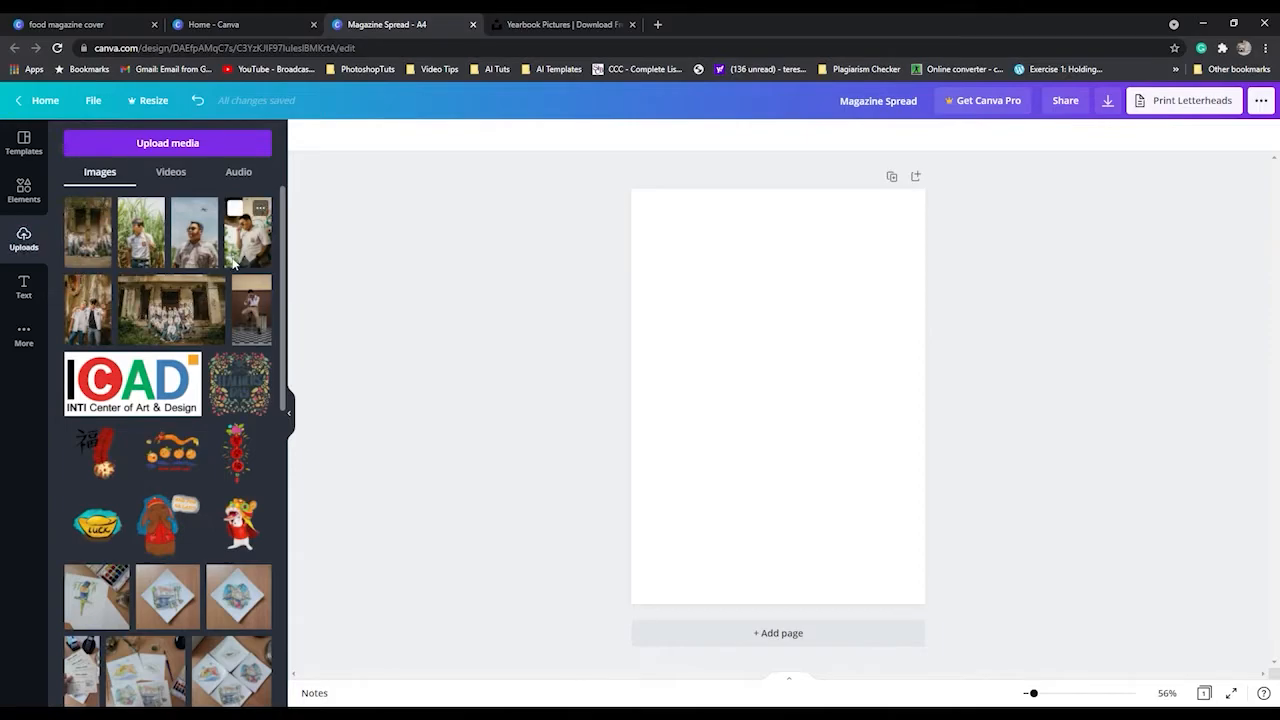
# Find Background elements and filter the results to static ones only.
pyautogui.click(31, 204)
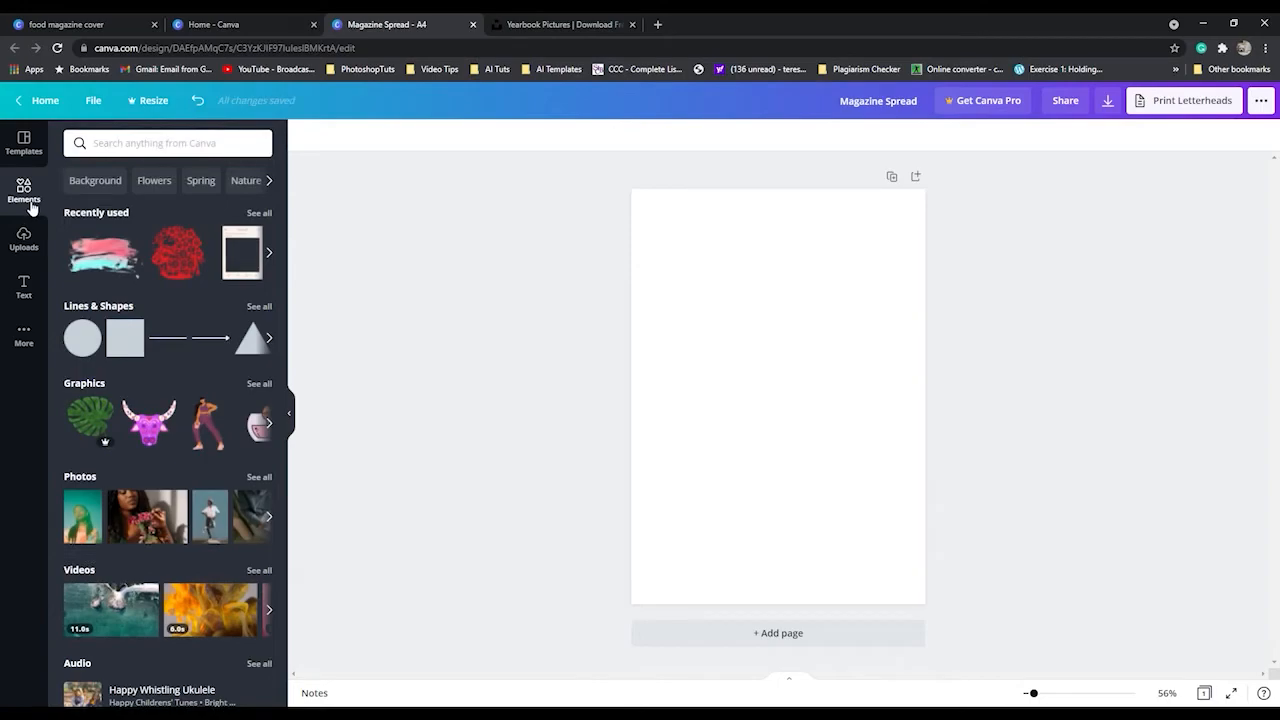
pyautogui.click(94, 184)
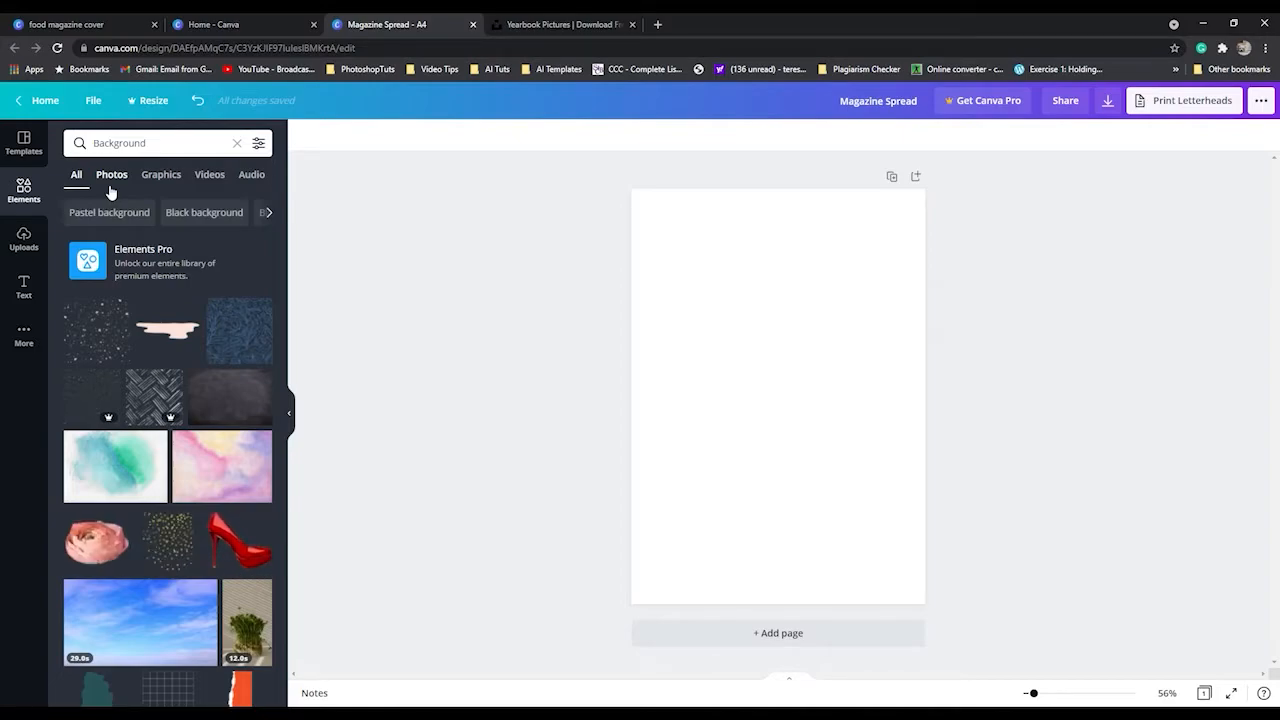
pyautogui.click(258, 144)
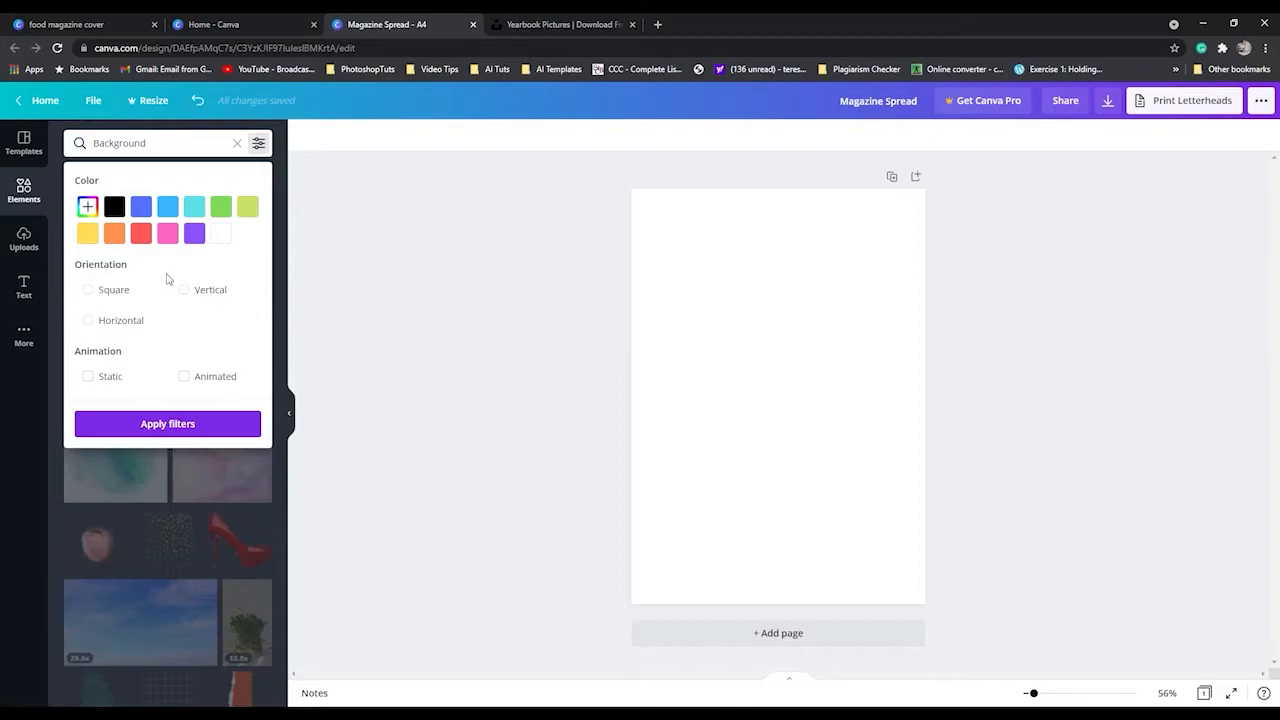
pyautogui.click(89, 377)
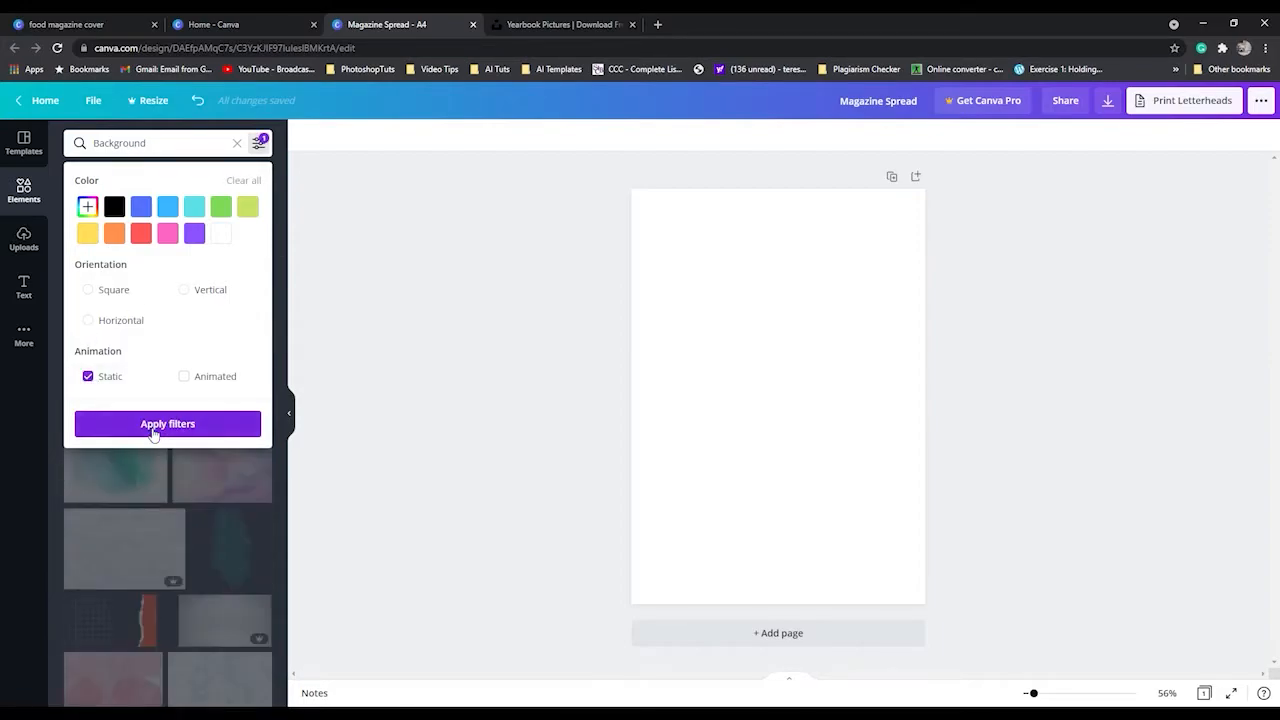
pyautogui.click(150, 428)
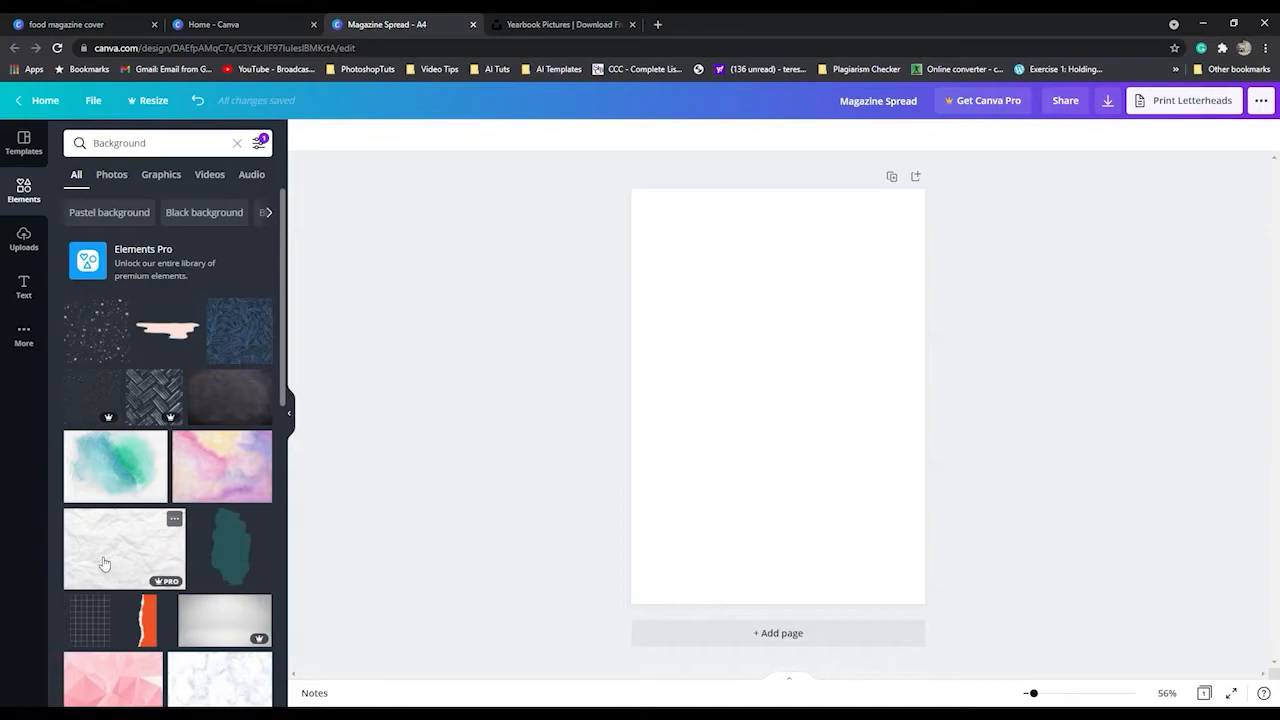
# Add the blue floral line pattern from the background results and enlarge it to cover the whole page.
pyautogui.scroll(-3, 104, 565)
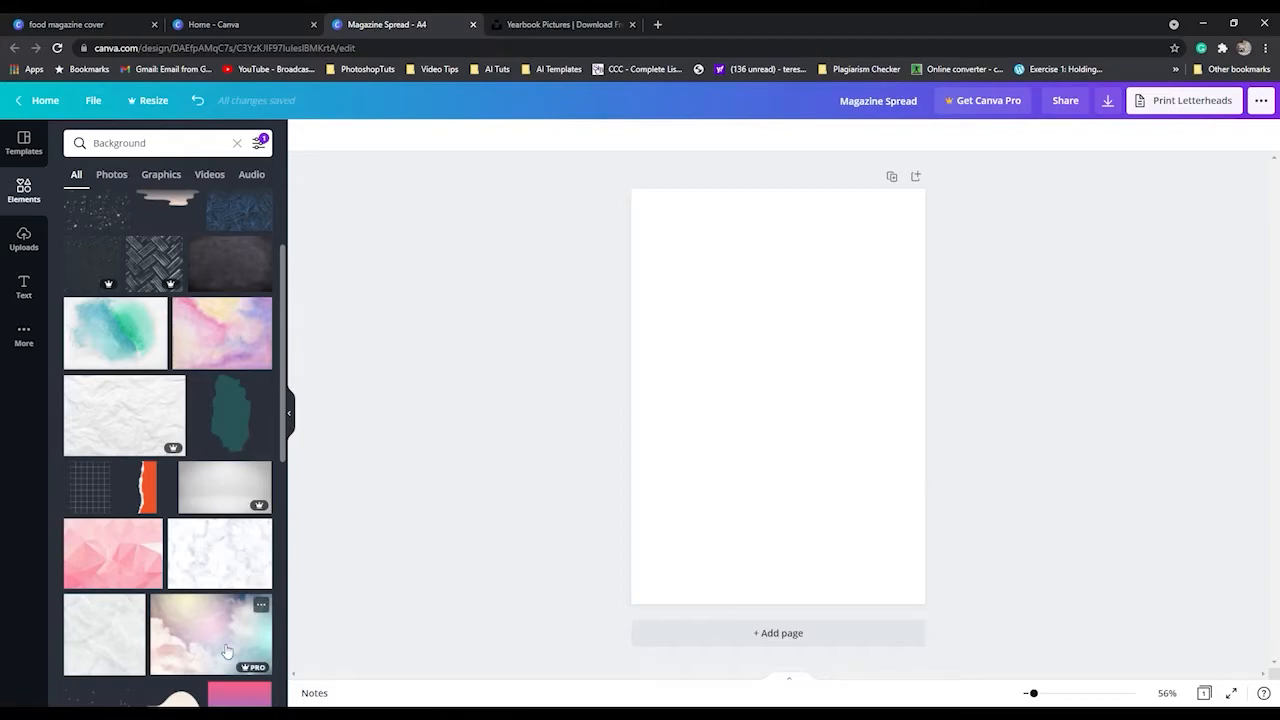
pyautogui.scroll(-2, 227, 652)
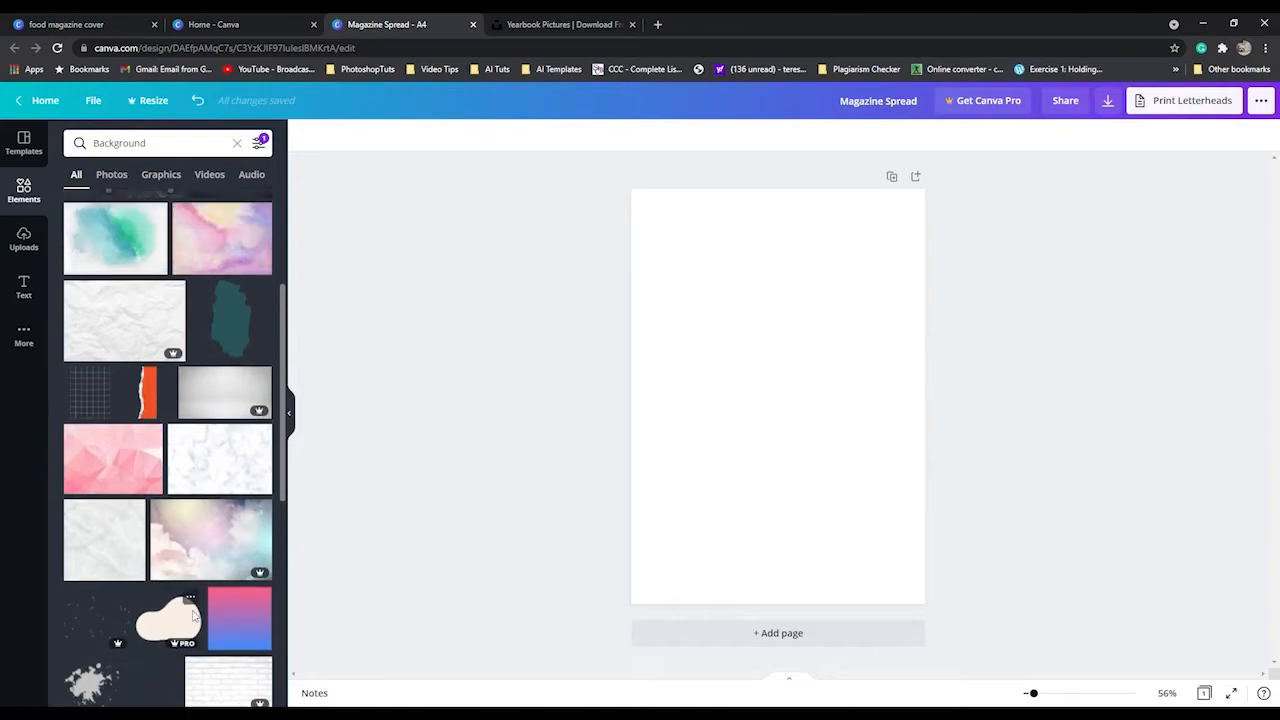
pyautogui.scroll(4, 195, 617)
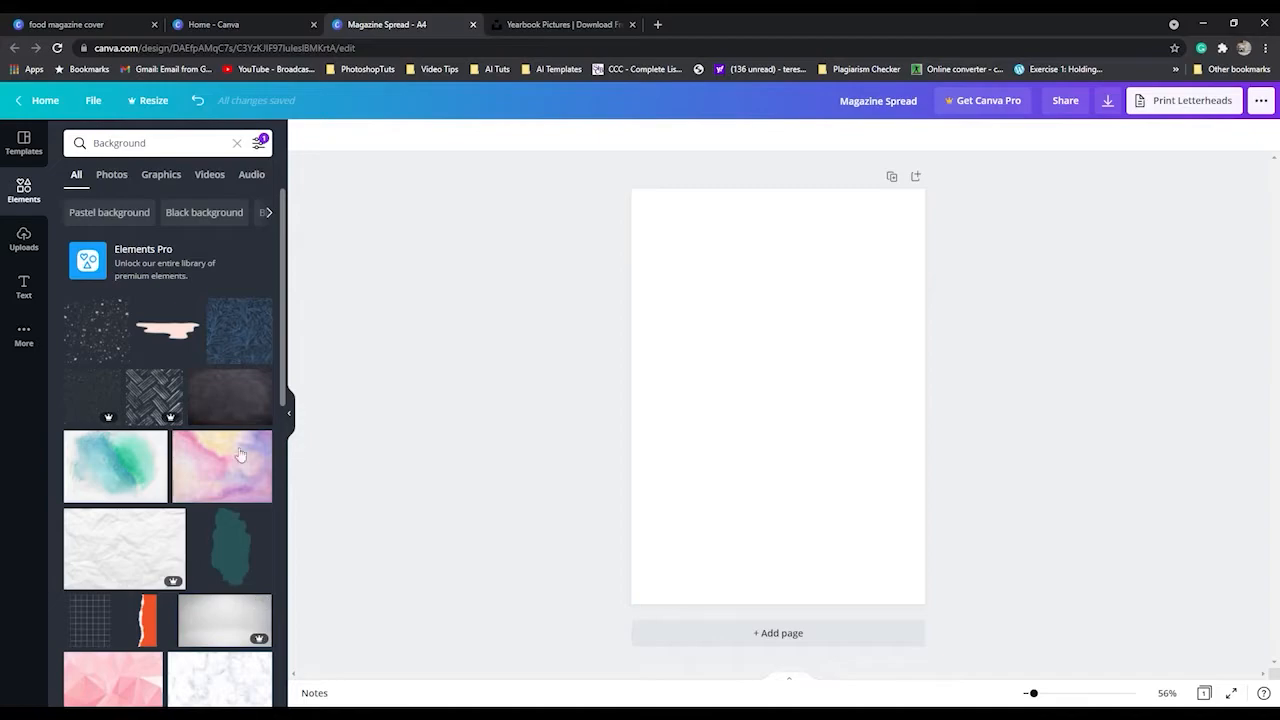
pyautogui.click(237, 334)
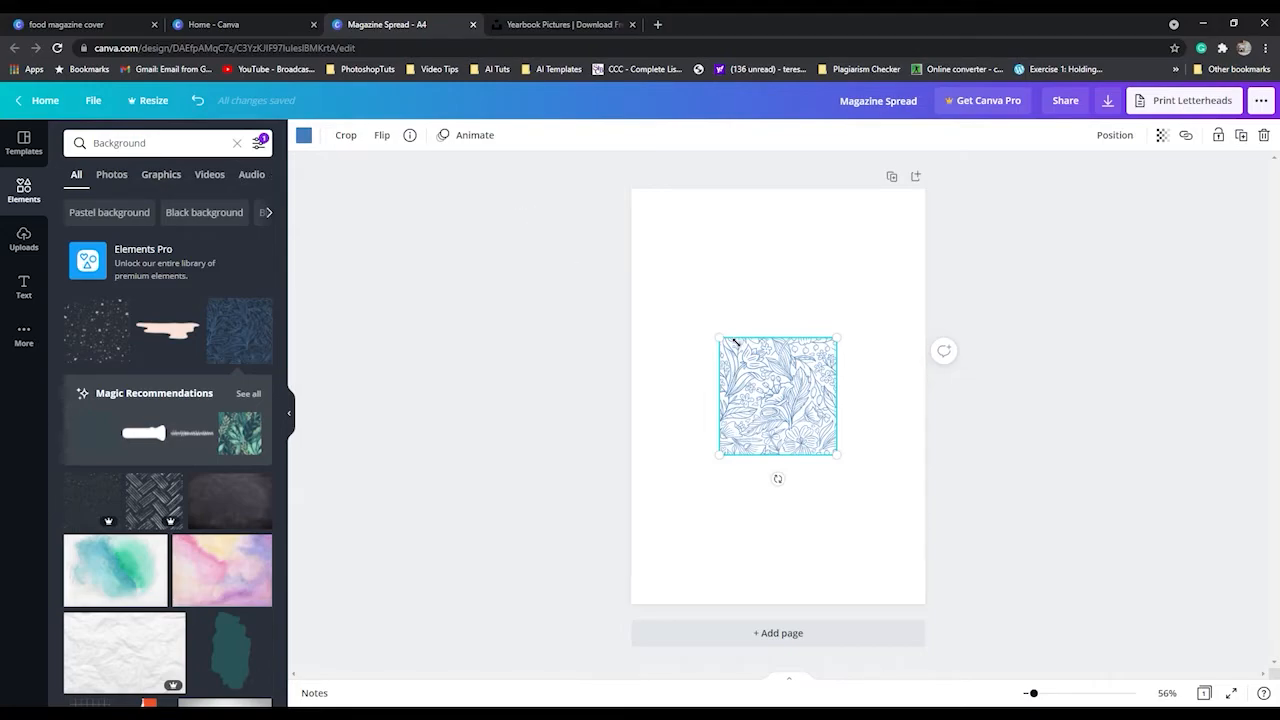
pyautogui.moveTo(722, 341); pyautogui.dragTo(617, 150)
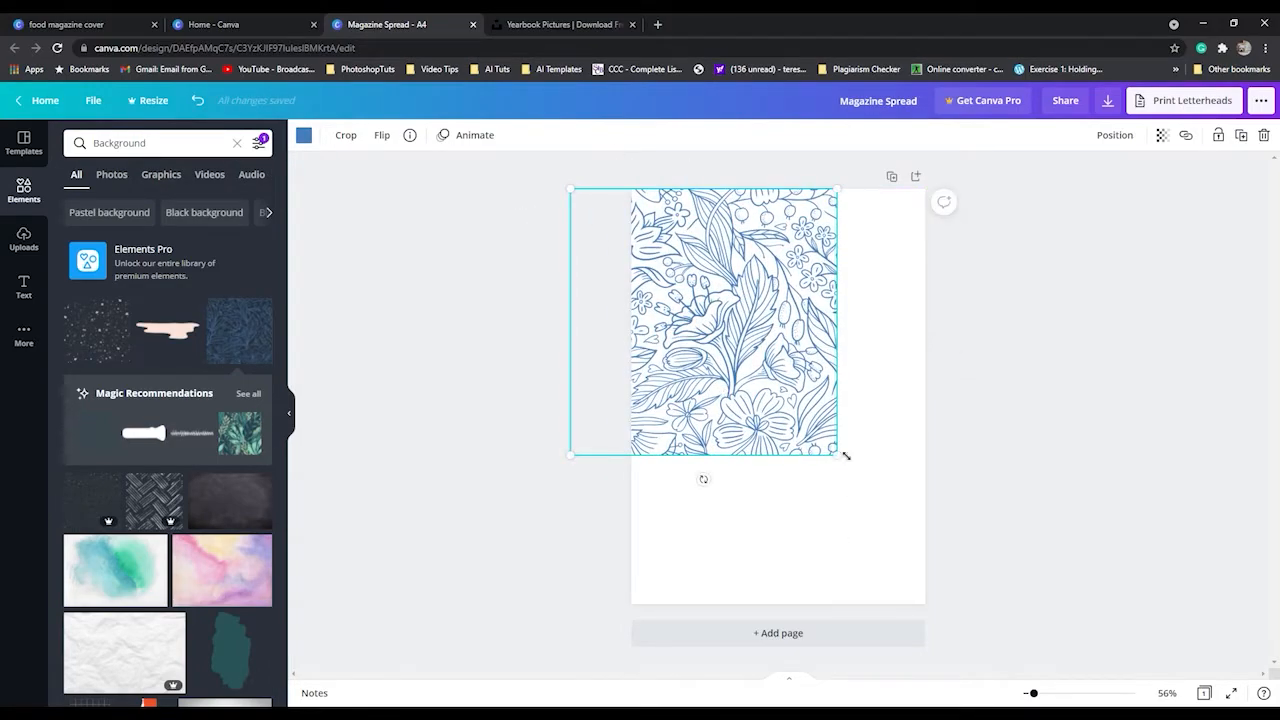
pyautogui.moveTo(837, 455); pyautogui.dragTo(999, 653)
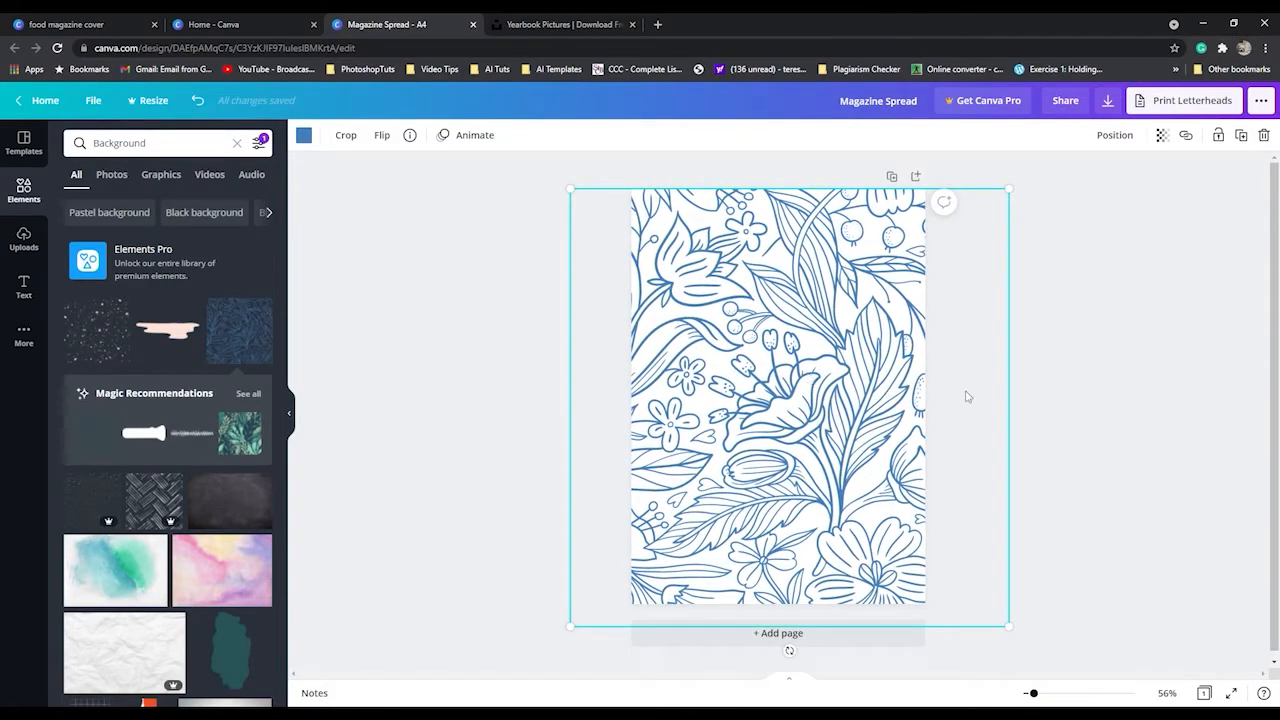
# Set the floral pattern's transparency to 20.
pyautogui.click(1161, 135)
pyautogui.moveTo(1121, 182); pyautogui.dragTo(1064, 189)
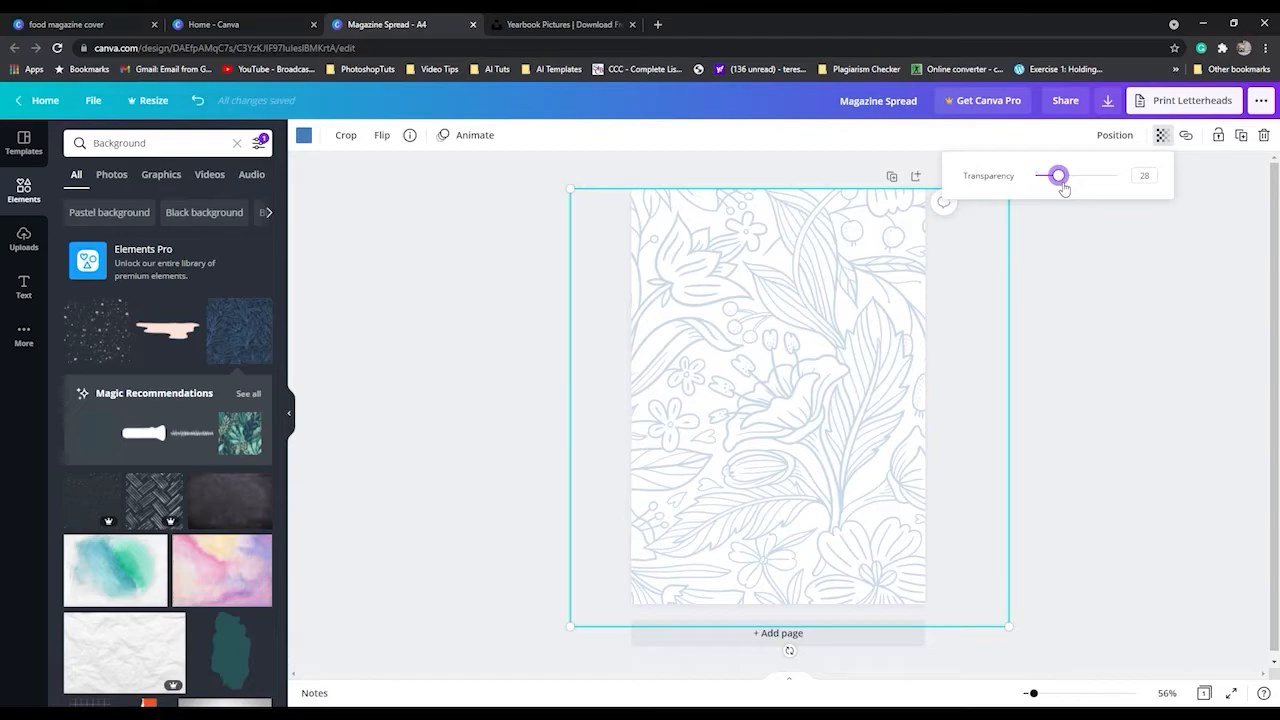
pyautogui.moveTo(1063, 188); pyautogui.dragTo(1057, 193)
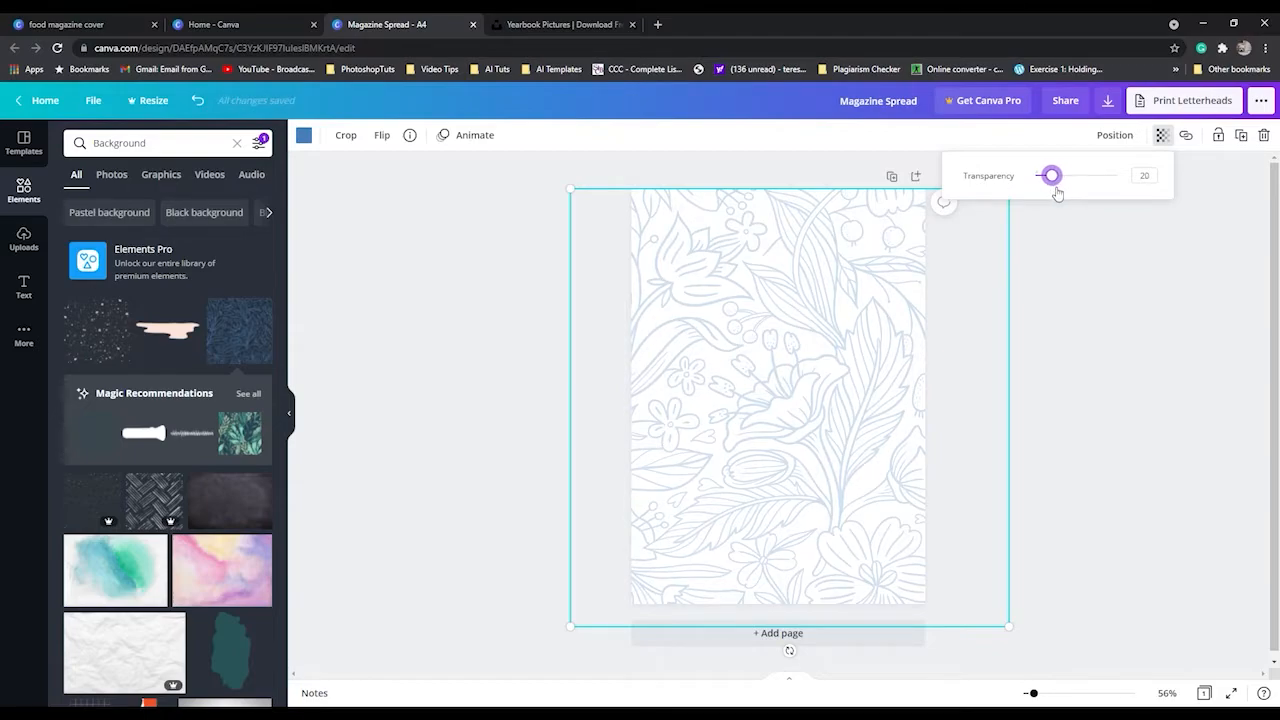
pyautogui.click(1157, 459)
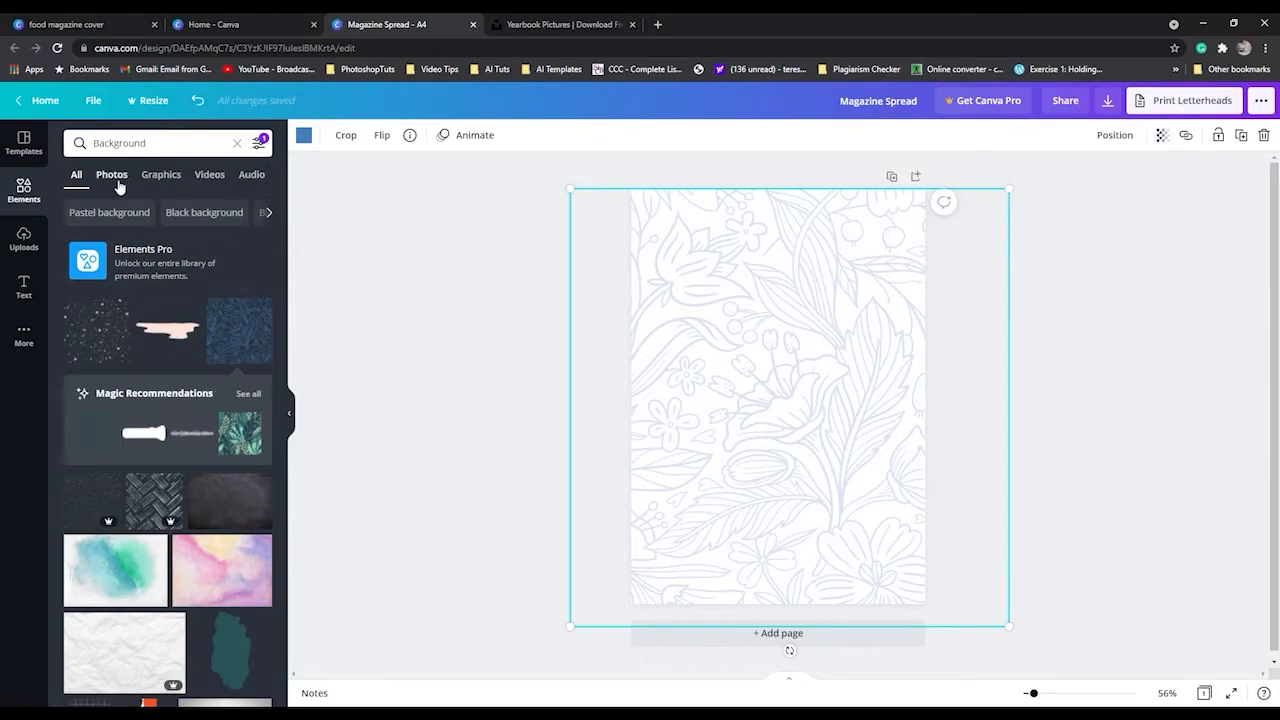
# Search the elements library for square.
pyautogui.click(268, 213)
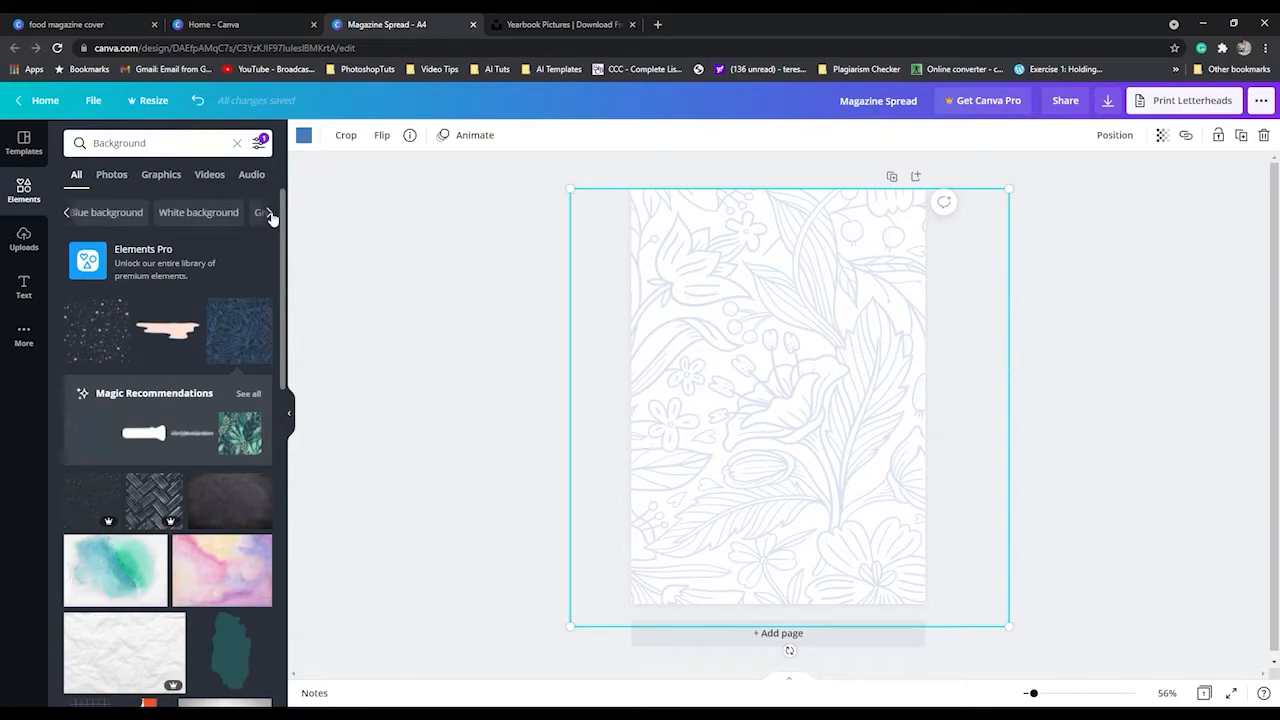
pyautogui.click(187, 145)
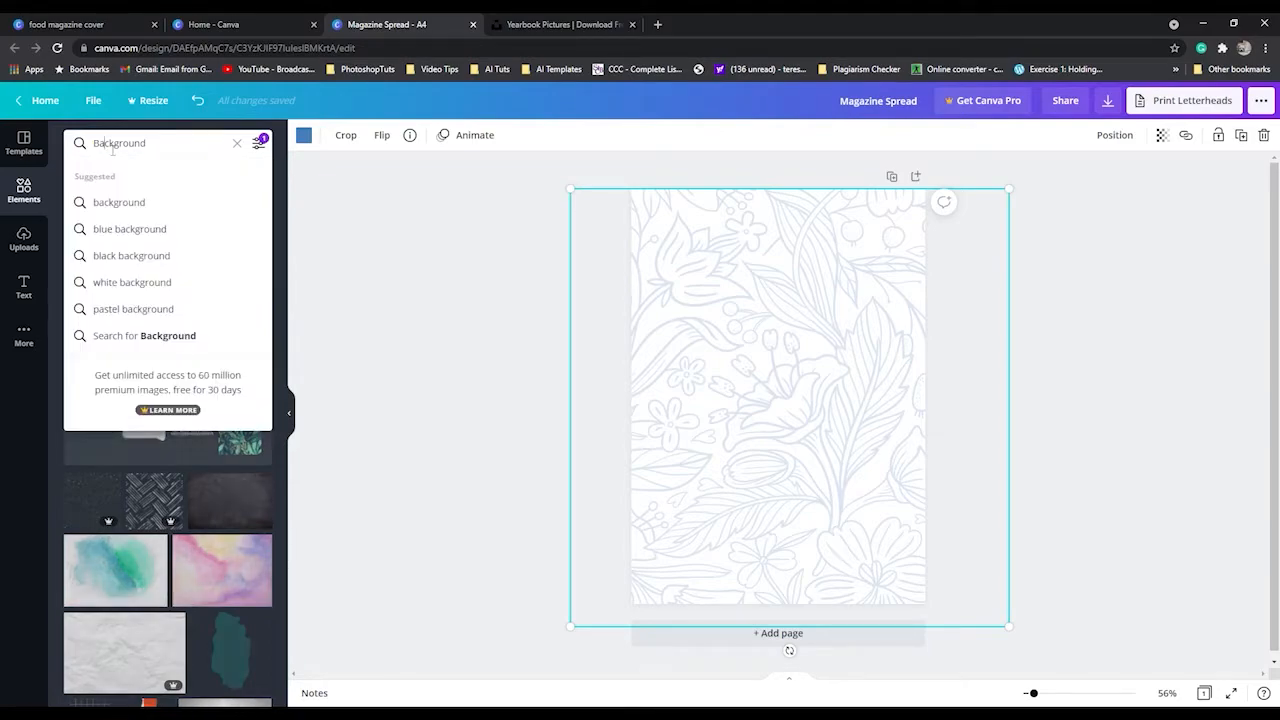
pyautogui.doubleClick(187, 145)
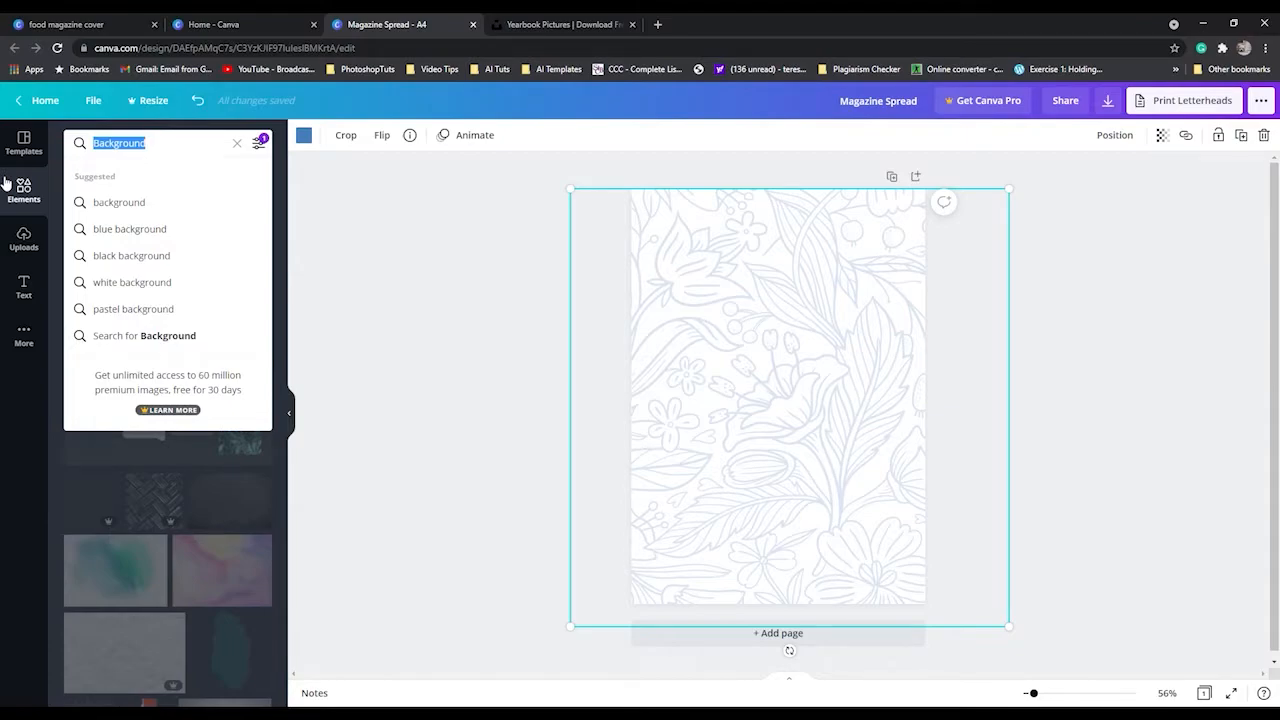
pyautogui.write('squar')
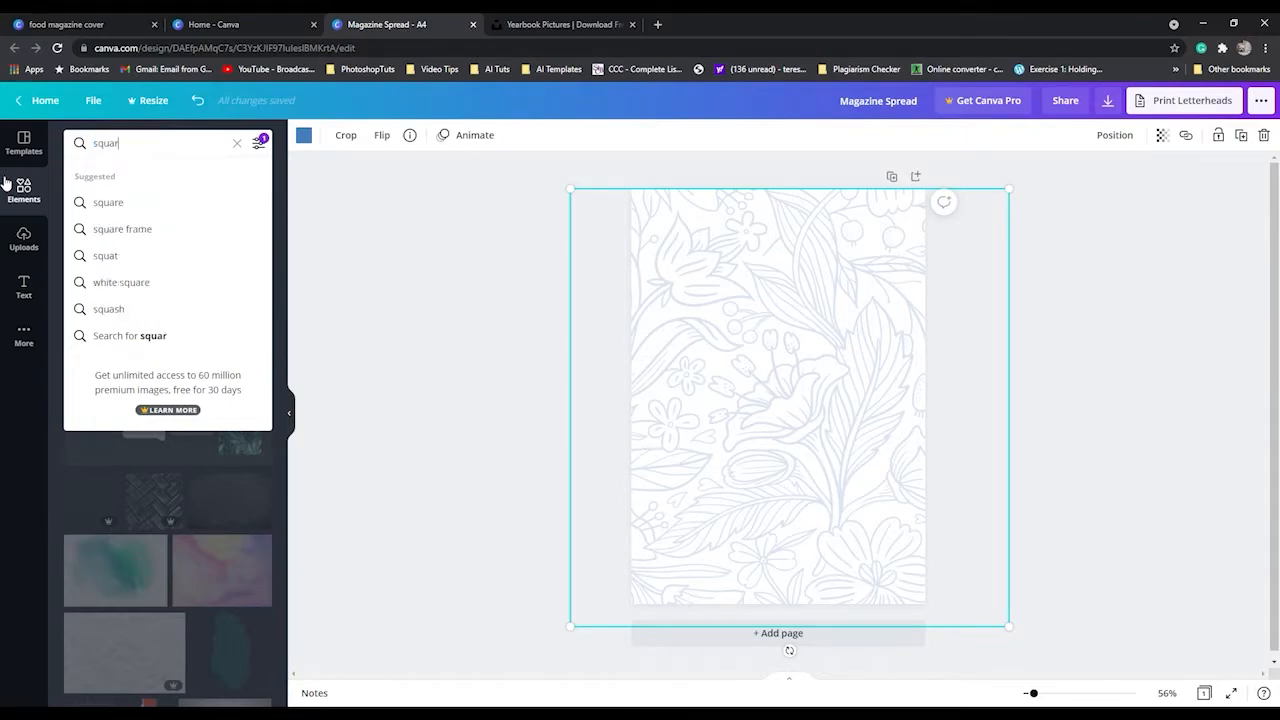
pyautogui.click(132, 210)
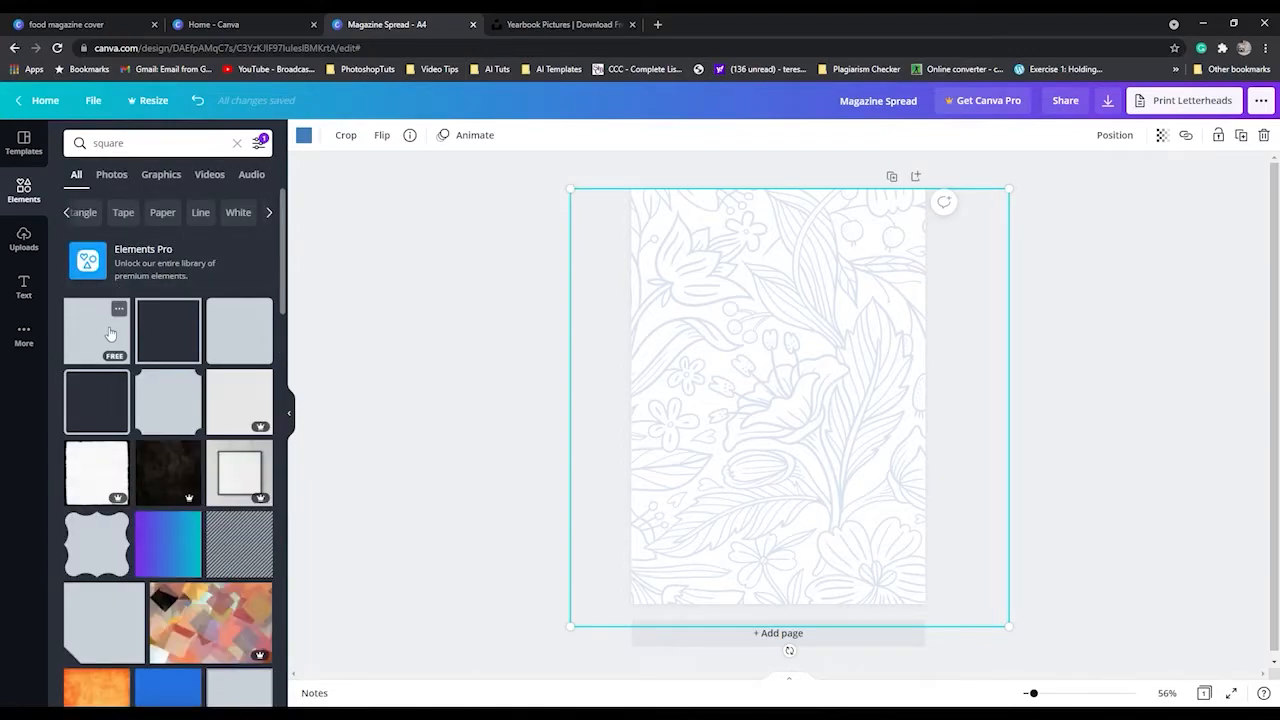
# Add a plain blue square to the page and stretch it to cover the whole page.
pyautogui.click(110, 333)
pyautogui.moveTo(782, 418); pyautogui.dragTo(706, 285)
pyautogui.moveTo(790, 268); pyautogui.dragTo(938, 267)
pyautogui.moveTo(797, 349); pyautogui.dragTo(772, 622)
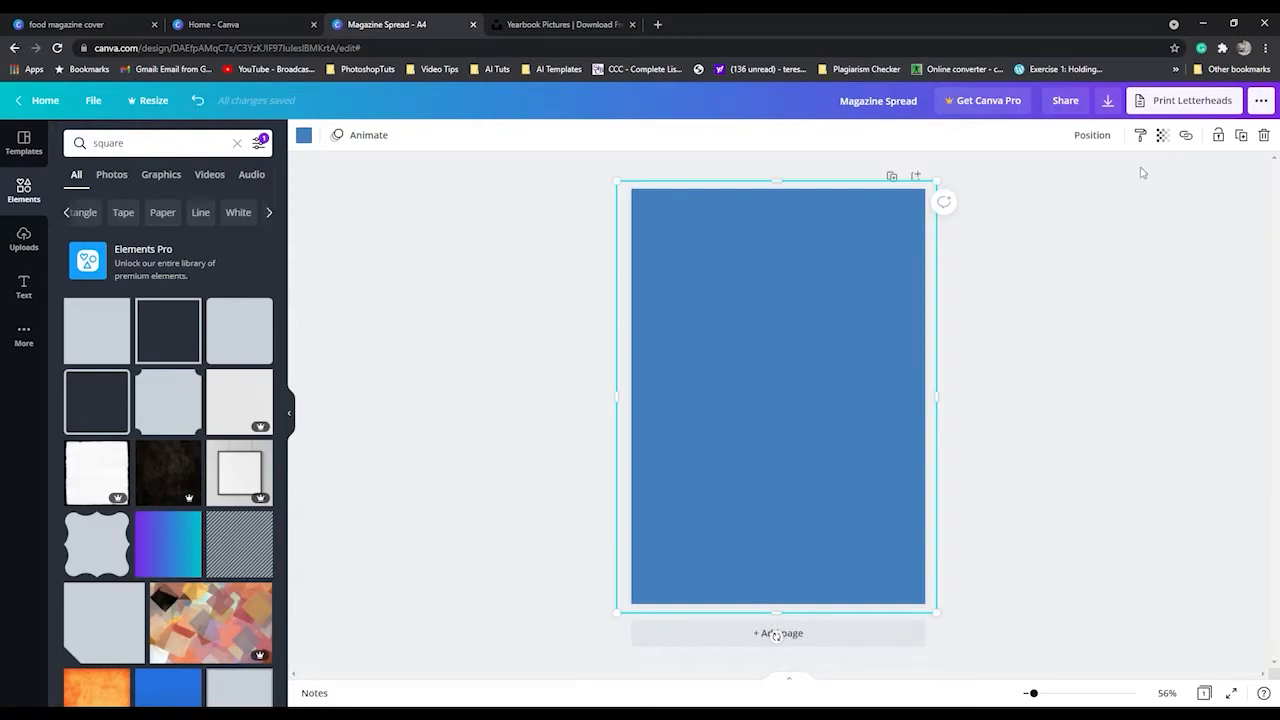
# Set the blue rectangle's transparency to 50 so the floral pattern shows through.
pyautogui.click(1092, 134)
pyautogui.click(1168, 141)
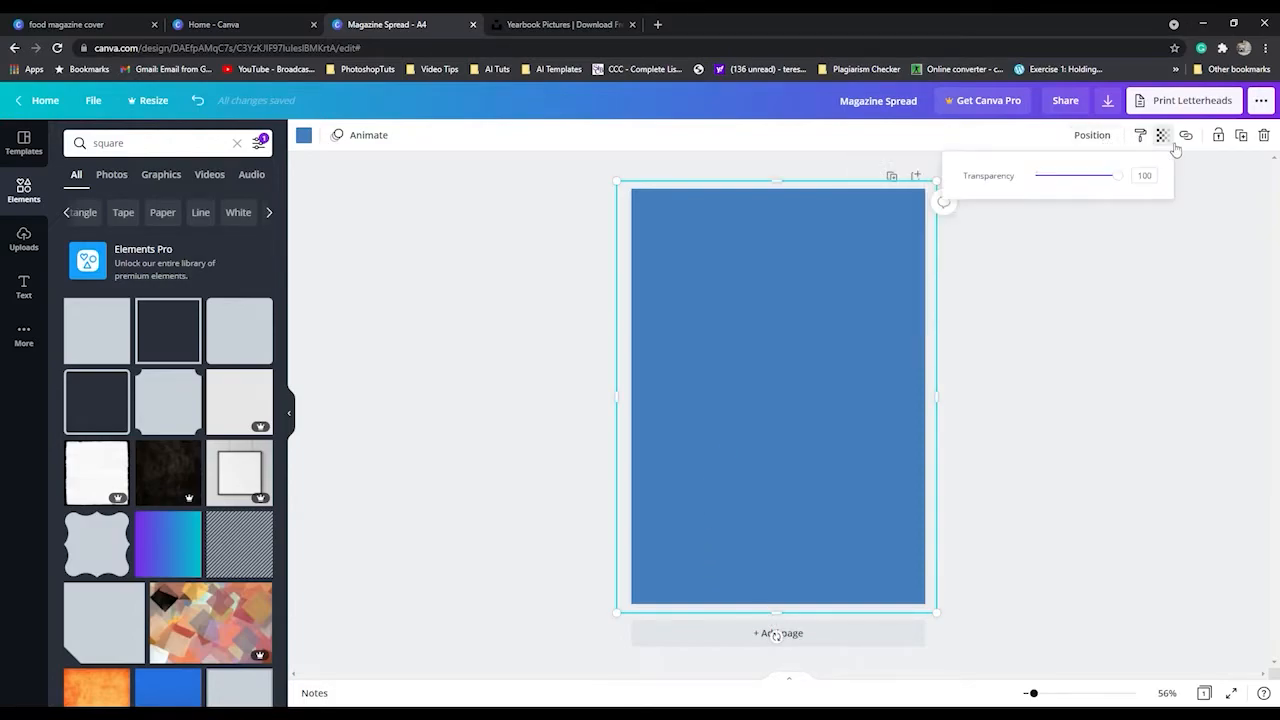
pyautogui.moveTo(1118, 180); pyautogui.dragTo(1076, 178)
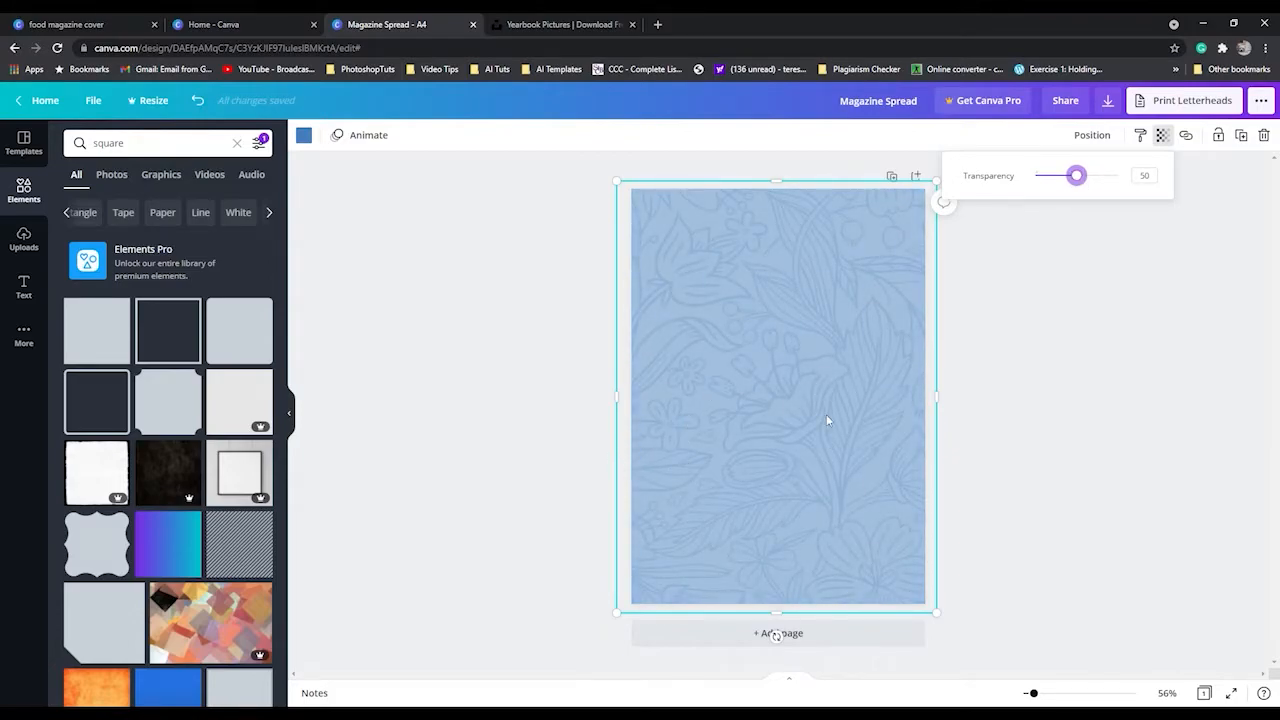
pyautogui.click(1065, 509)
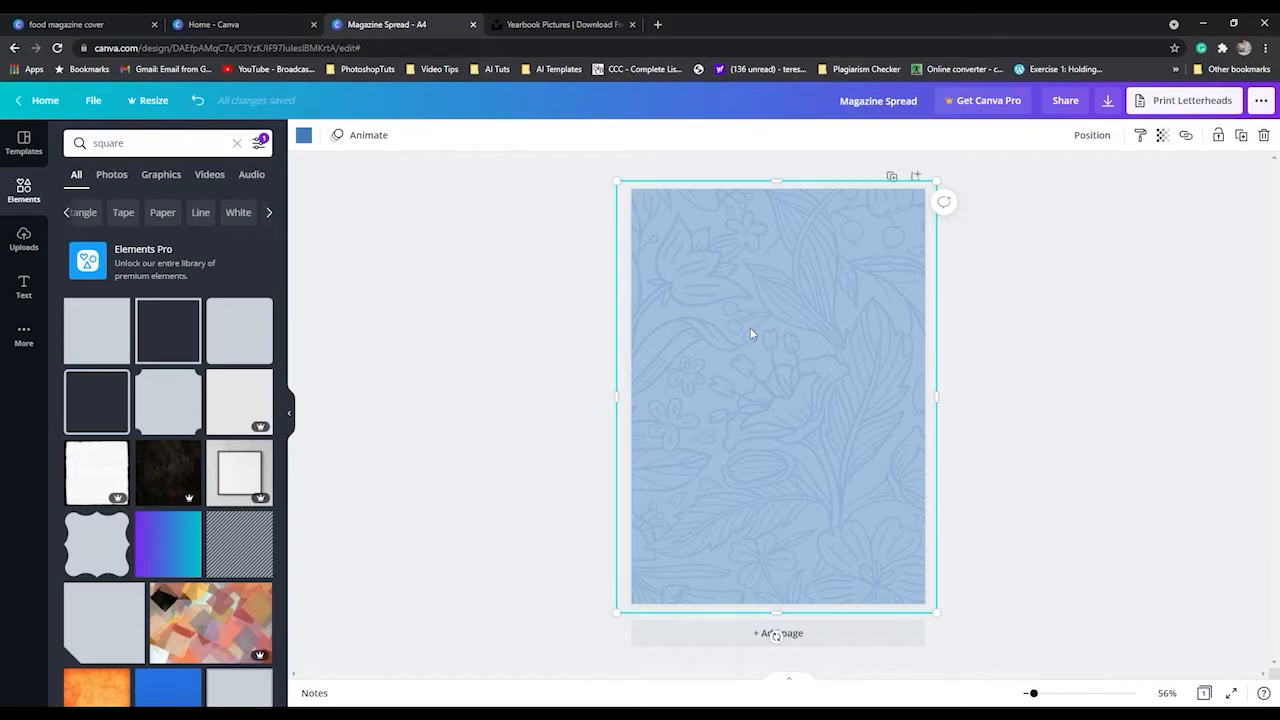
# Search the elements library for polaroid.
pyautogui.click(148, 145)
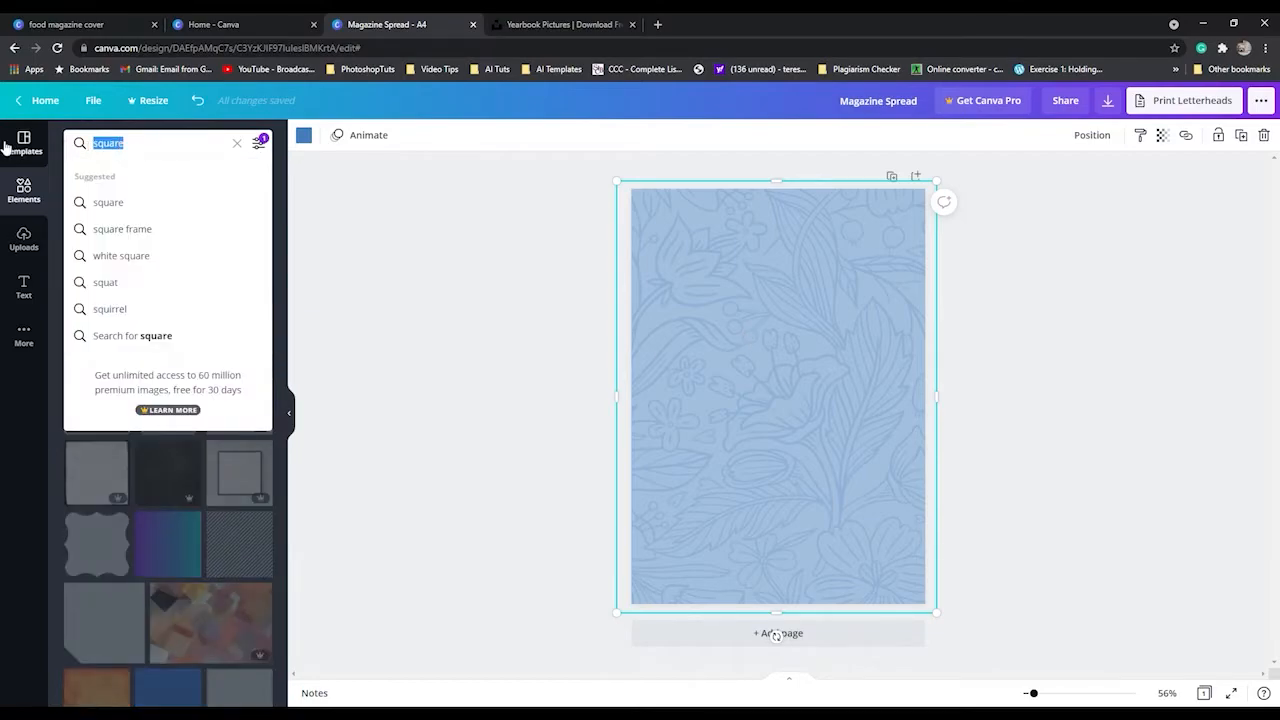
pyautogui.write('polo')
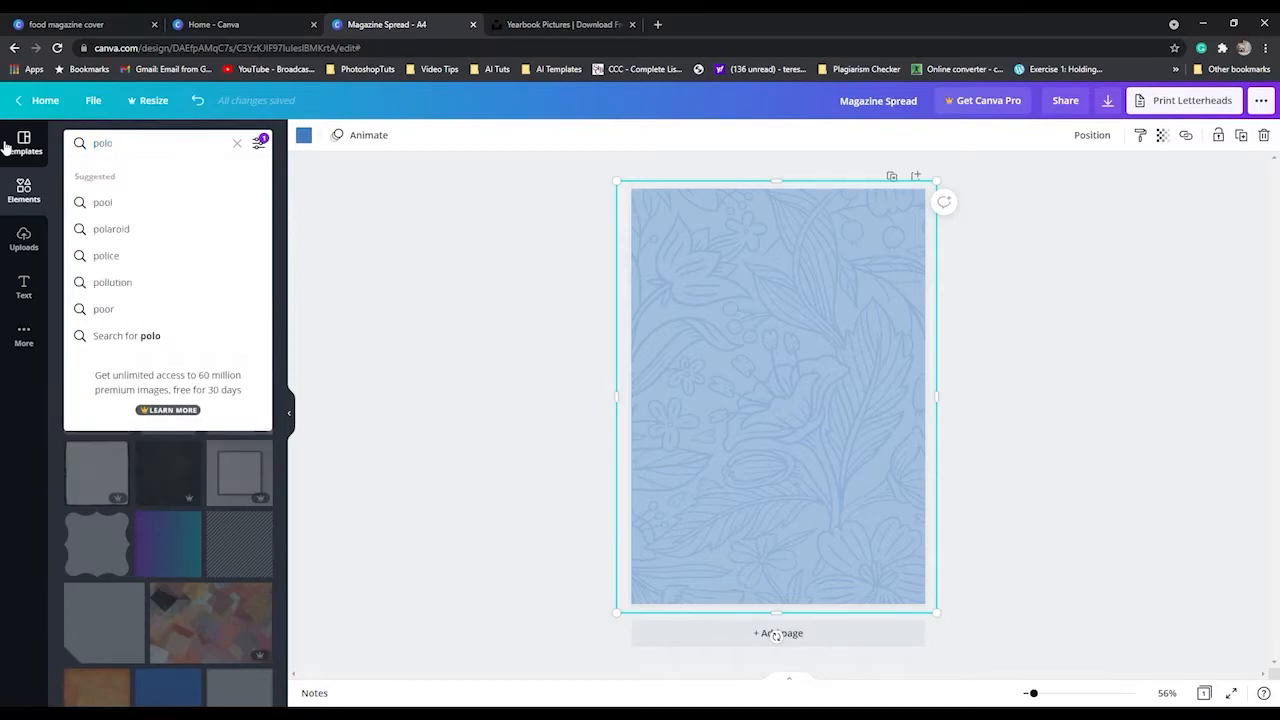
pyautogui.click(136, 234)
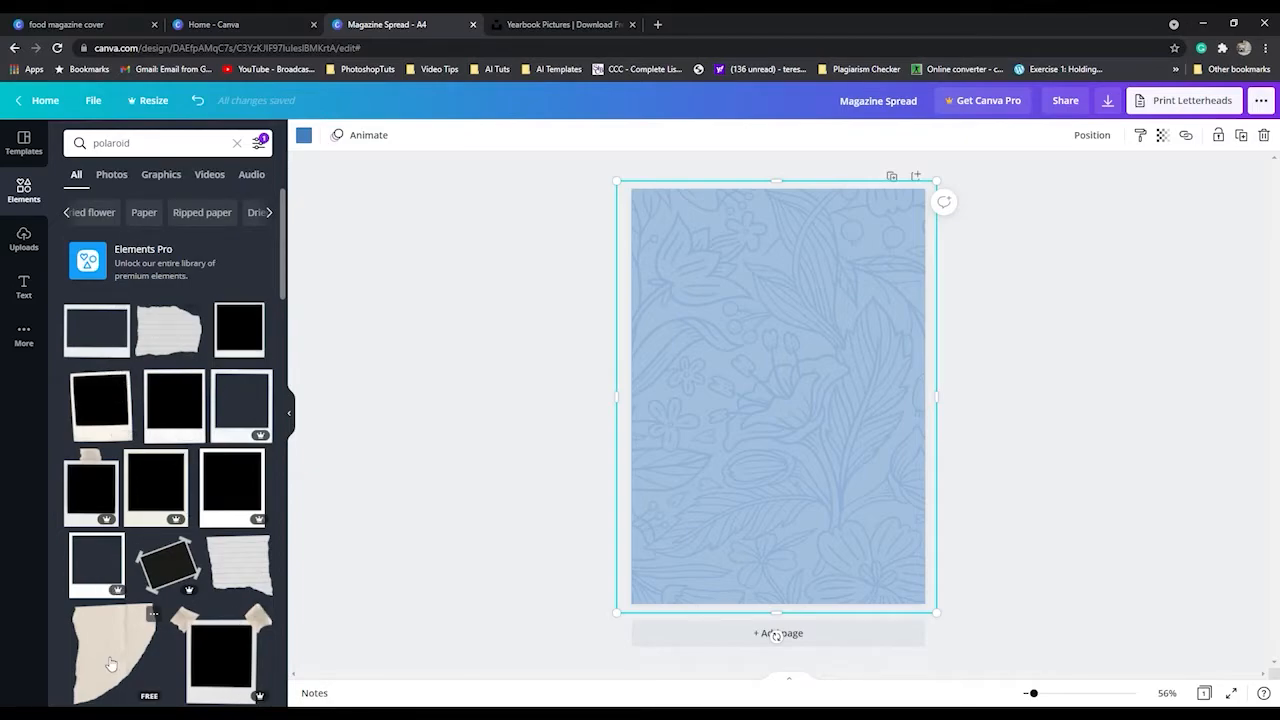
# Add the beige torn paper, shrink and tilt it, and place it over the page's upper-left corner.
pyautogui.scroll(-3, 111, 664)
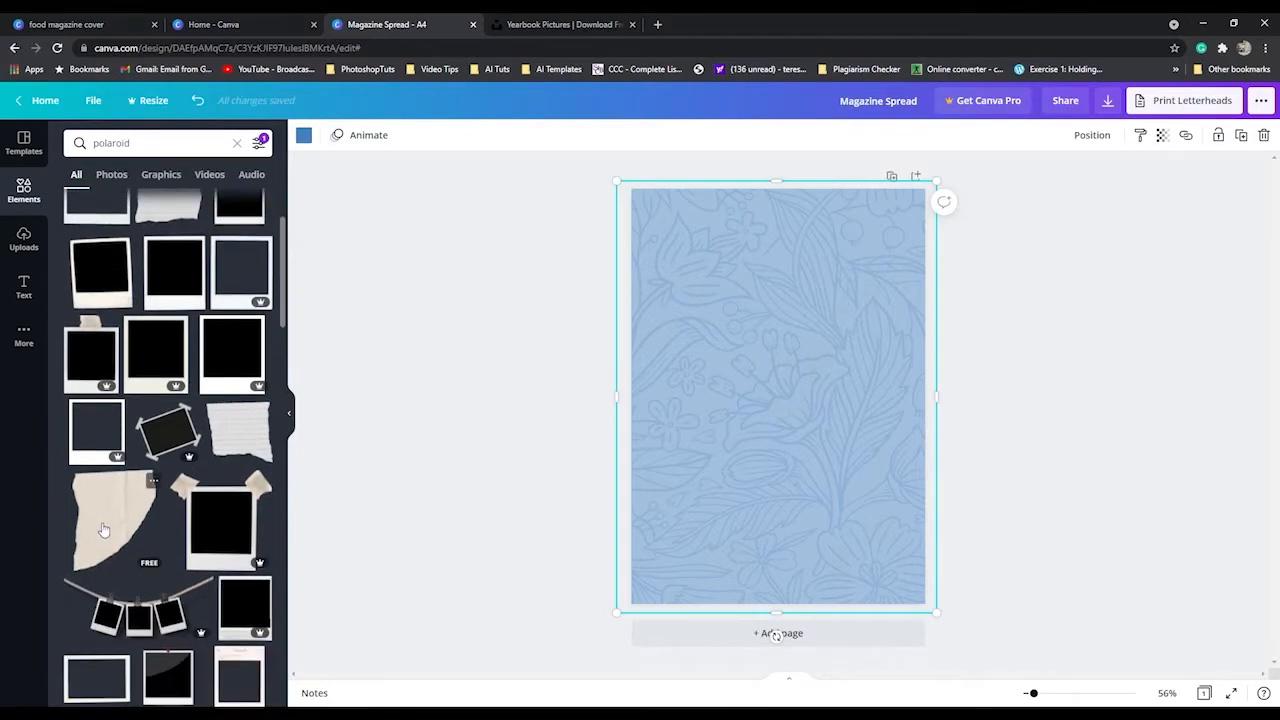
pyautogui.click(106, 526)
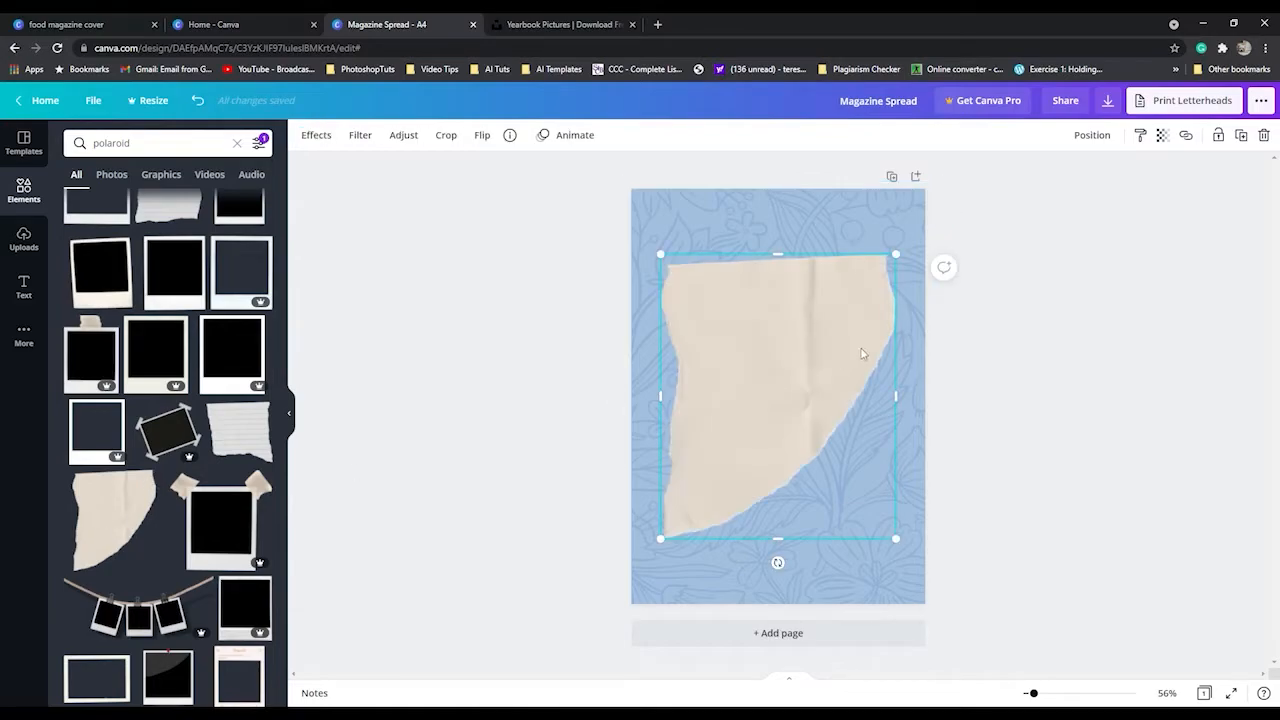
pyautogui.moveTo(665, 547); pyautogui.dragTo(784, 389)
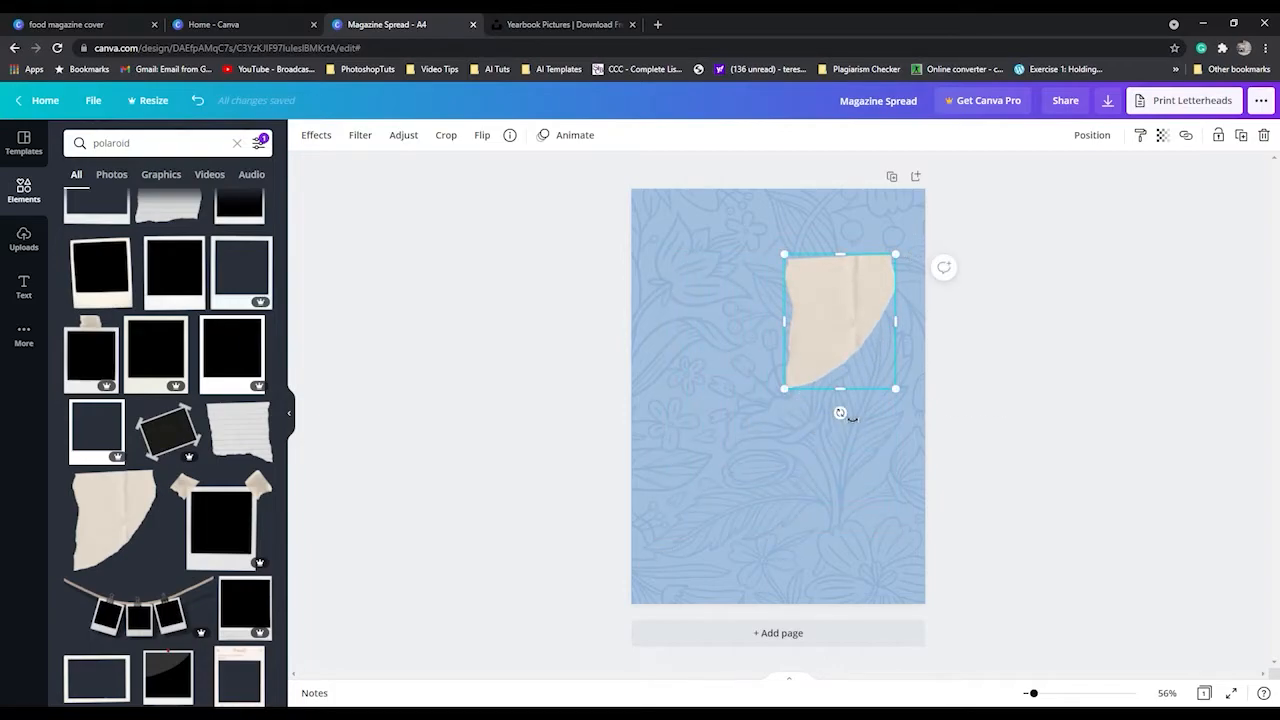
pyautogui.moveTo(889, 409); pyautogui.dragTo(880, 403)
pyautogui.moveTo(862, 335); pyautogui.dragTo(695, 251)
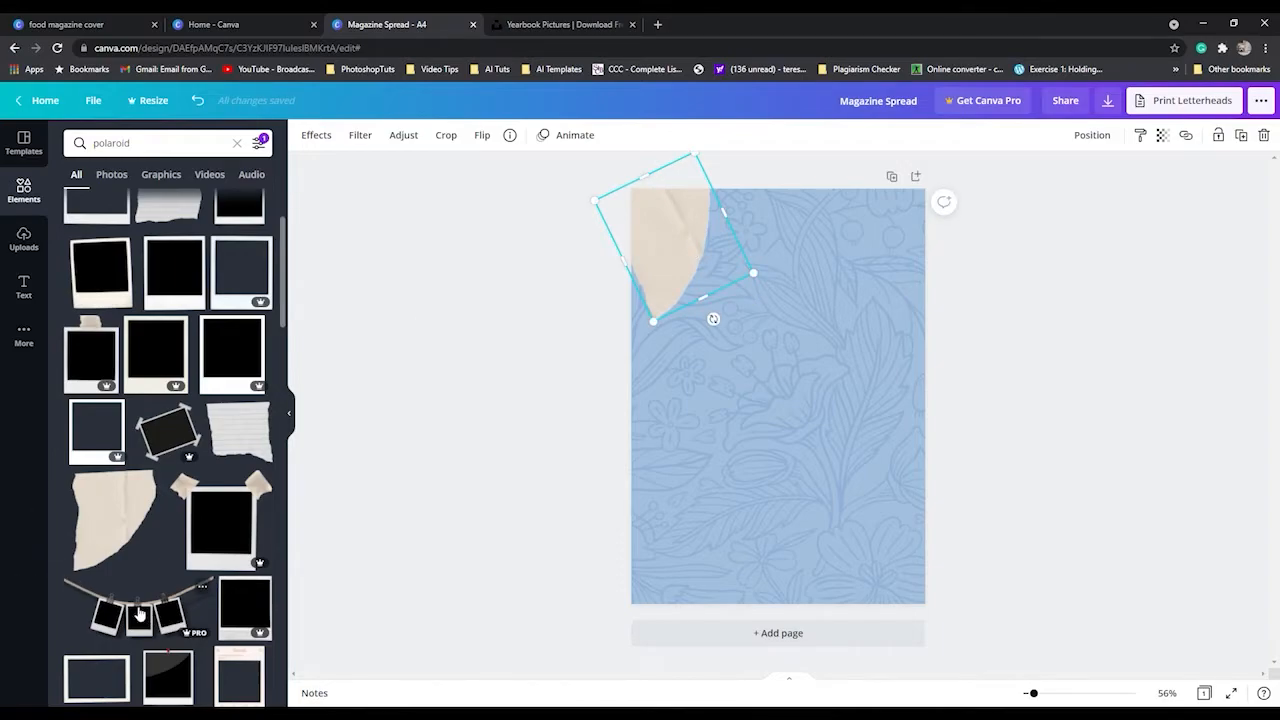
# Add the free landscape polaroid frame, shrink it, and place it beside the torn paper at the page's upper right.
pyautogui.scroll(-2, 139, 615)
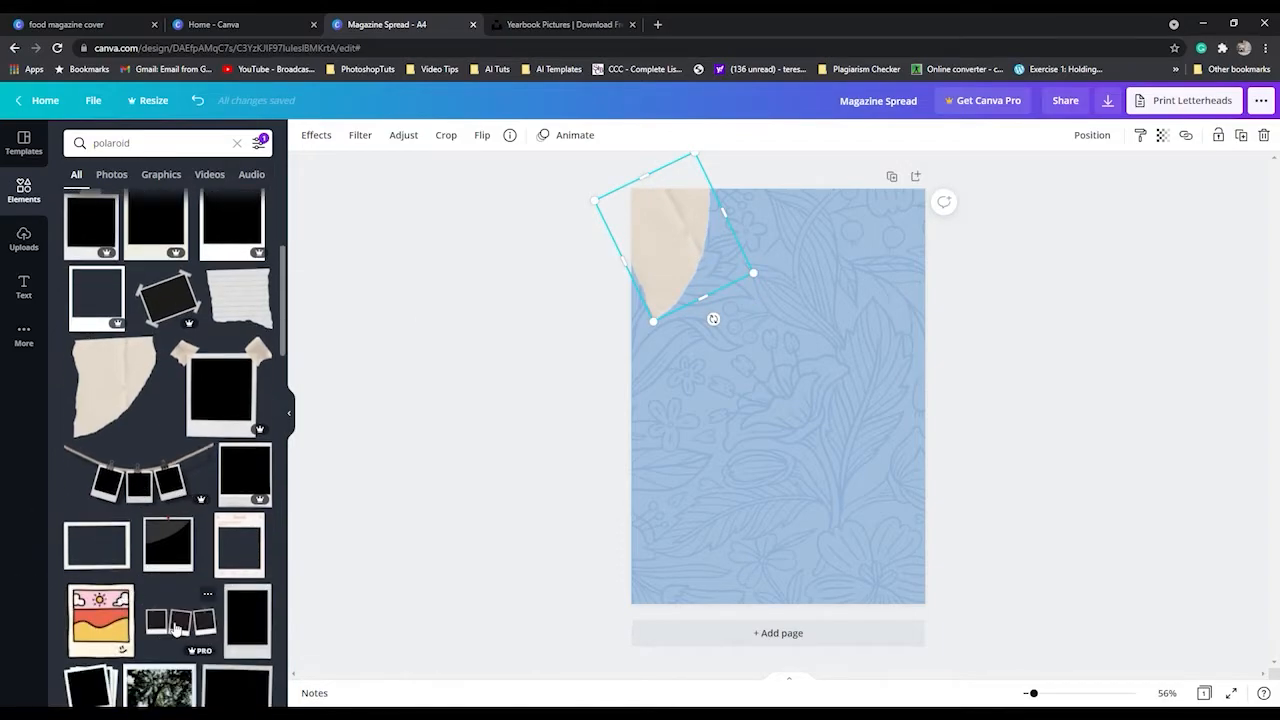
pyautogui.scroll(-1, 175, 628)
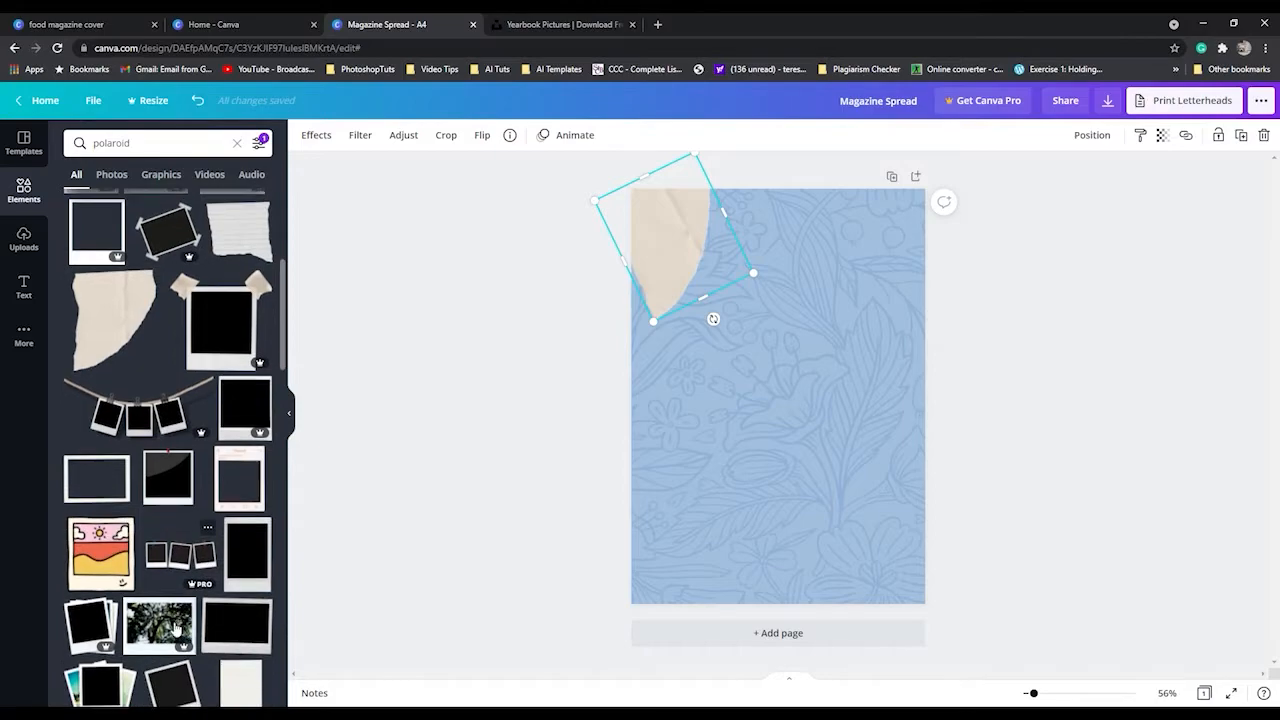
pyautogui.click(233, 628)
pyautogui.moveTo(907, 503); pyautogui.dragTo(836, 442)
pyautogui.moveTo(774, 382); pyautogui.dragTo(843, 286)
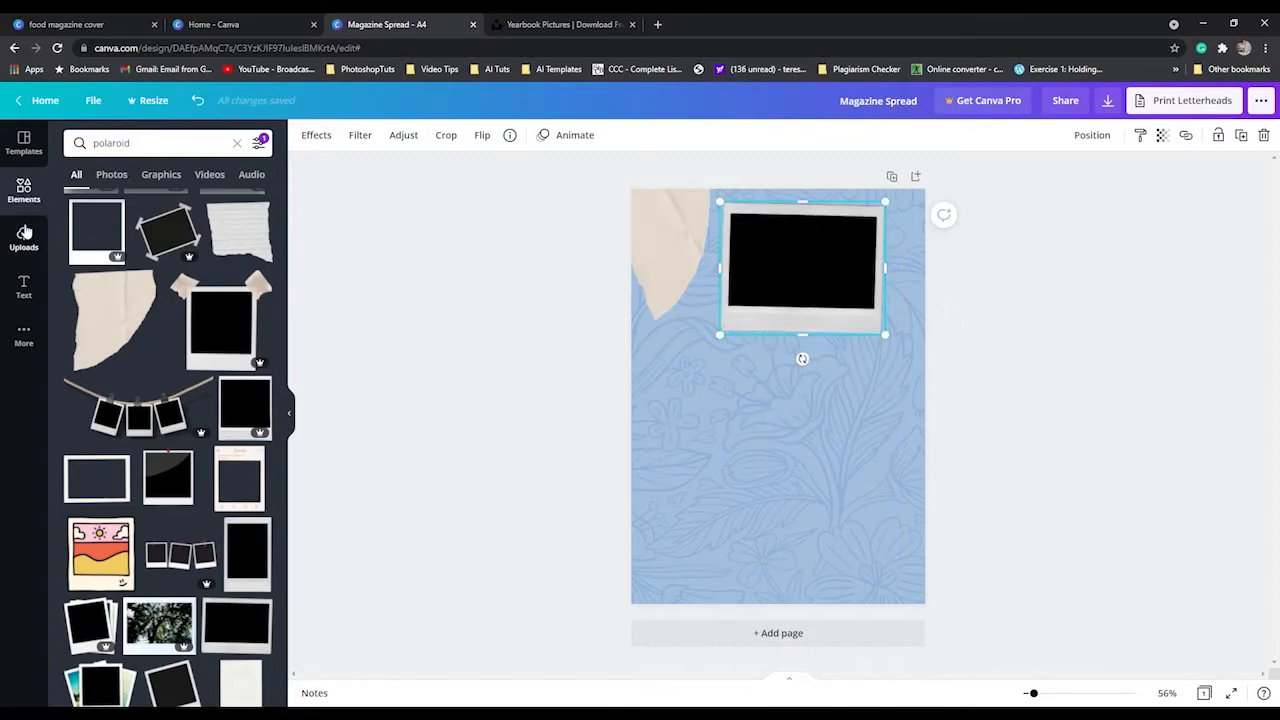
# Add the uploaded landscape group photo, shrink it, and place it over the polaroid's black area.
pyautogui.click(24, 233)
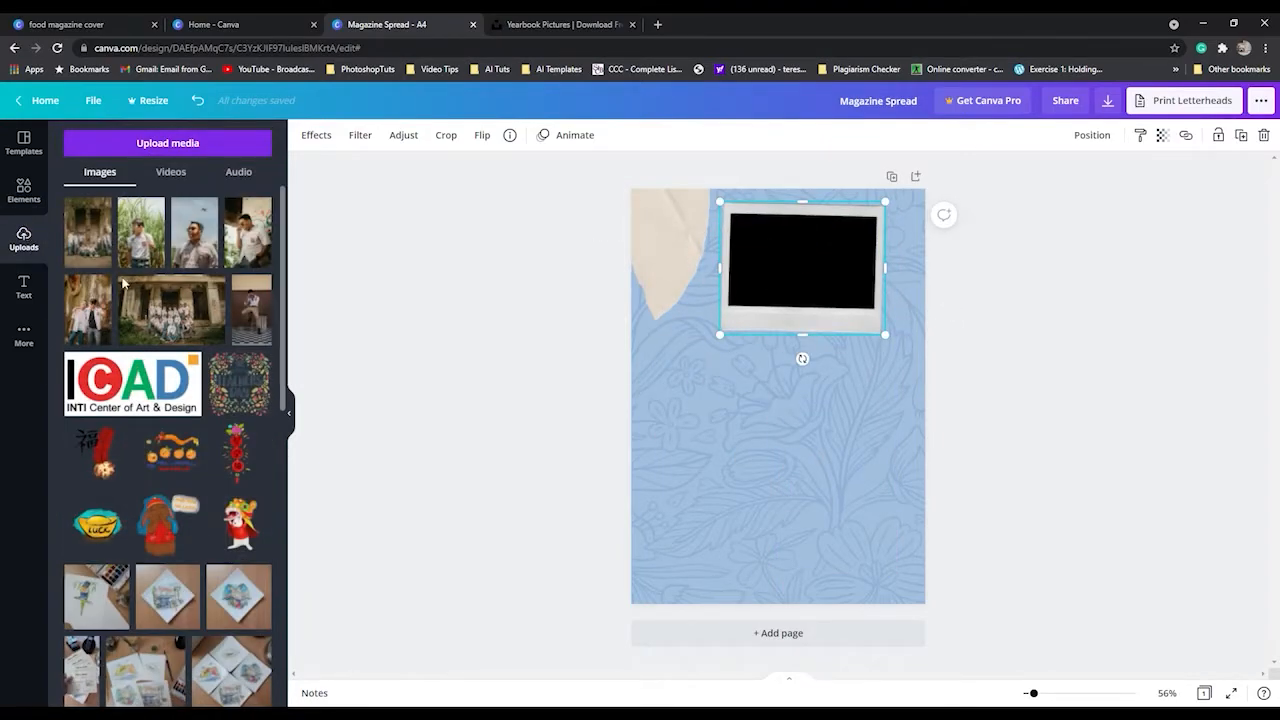
pyautogui.click(165, 310)
pyautogui.moveTo(889, 480); pyautogui.dragTo(777, 394)
pyautogui.moveTo(725, 357); pyautogui.dragTo(810, 268)
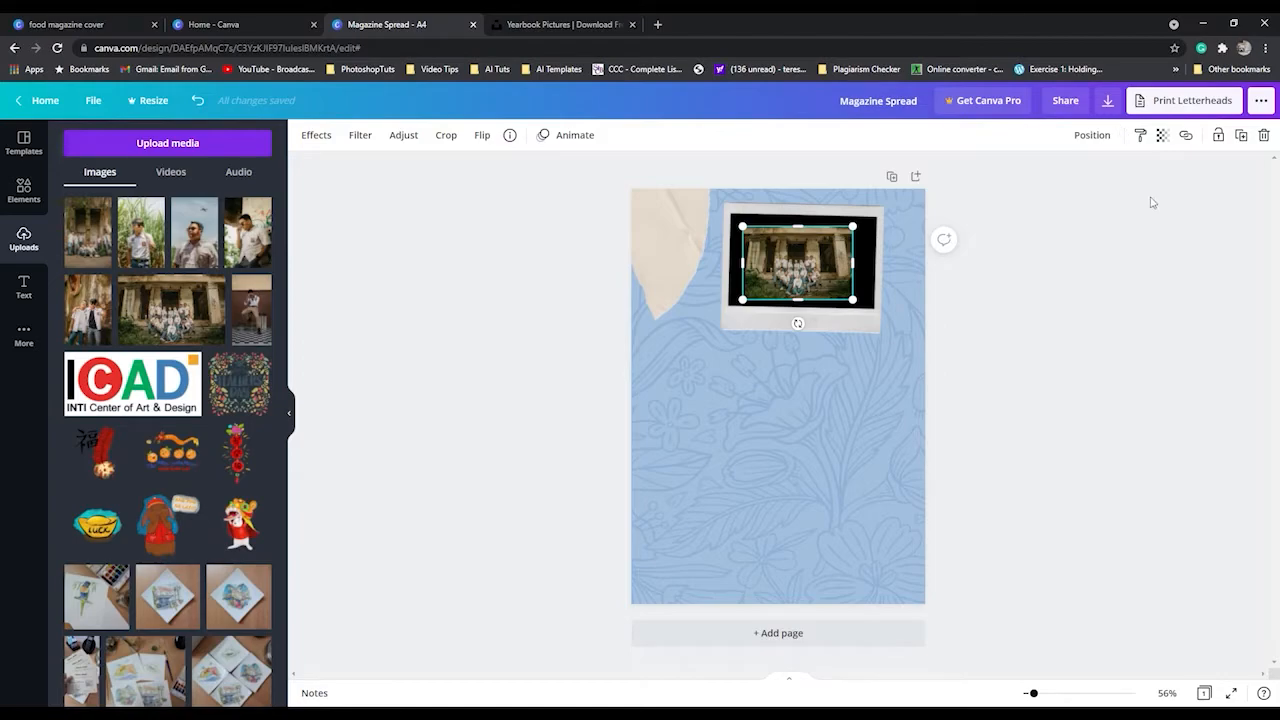
# Tilt the group photo slightly to match the polaroid, align it, and enlarge it to fill the black area.
pyautogui.moveTo(1040, 697); pyautogui.dragTo(1052, 694)
pyautogui.scroll(2, 1068, 506)
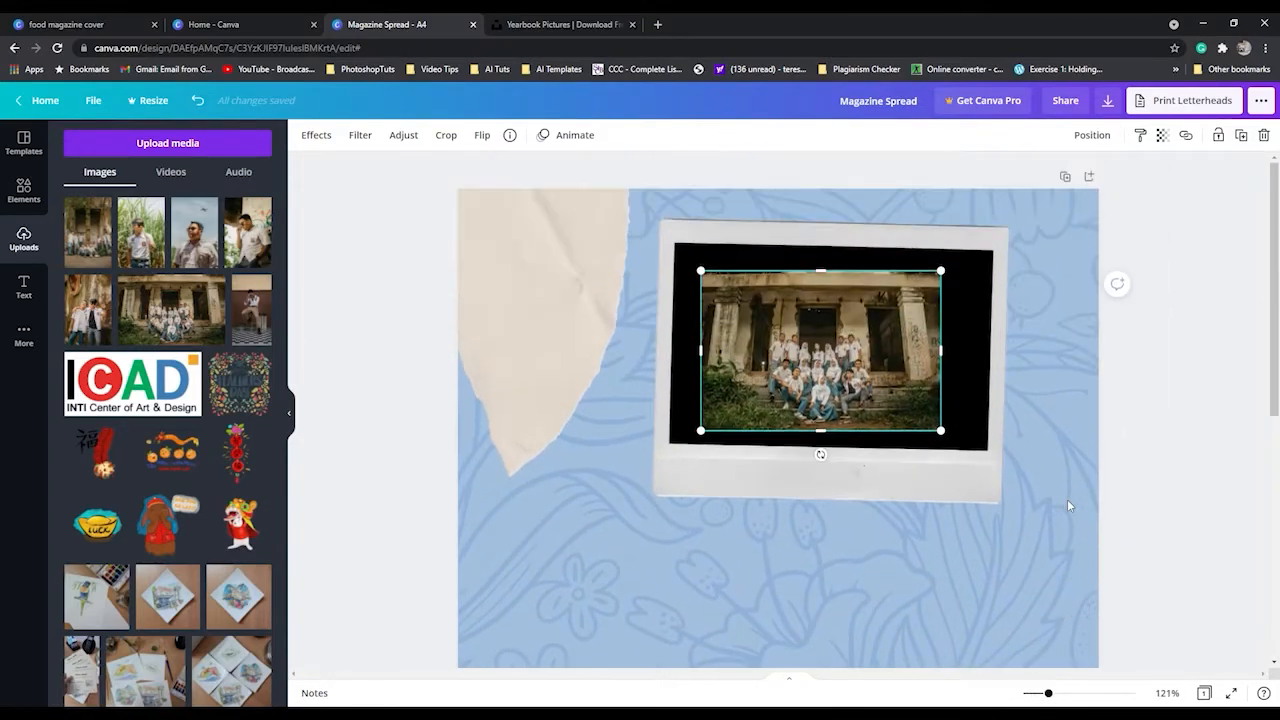
pyautogui.moveTo(824, 465); pyautogui.dragTo(832, 467)
pyautogui.moveTo(820, 388); pyautogui.dragTo(801, 366)
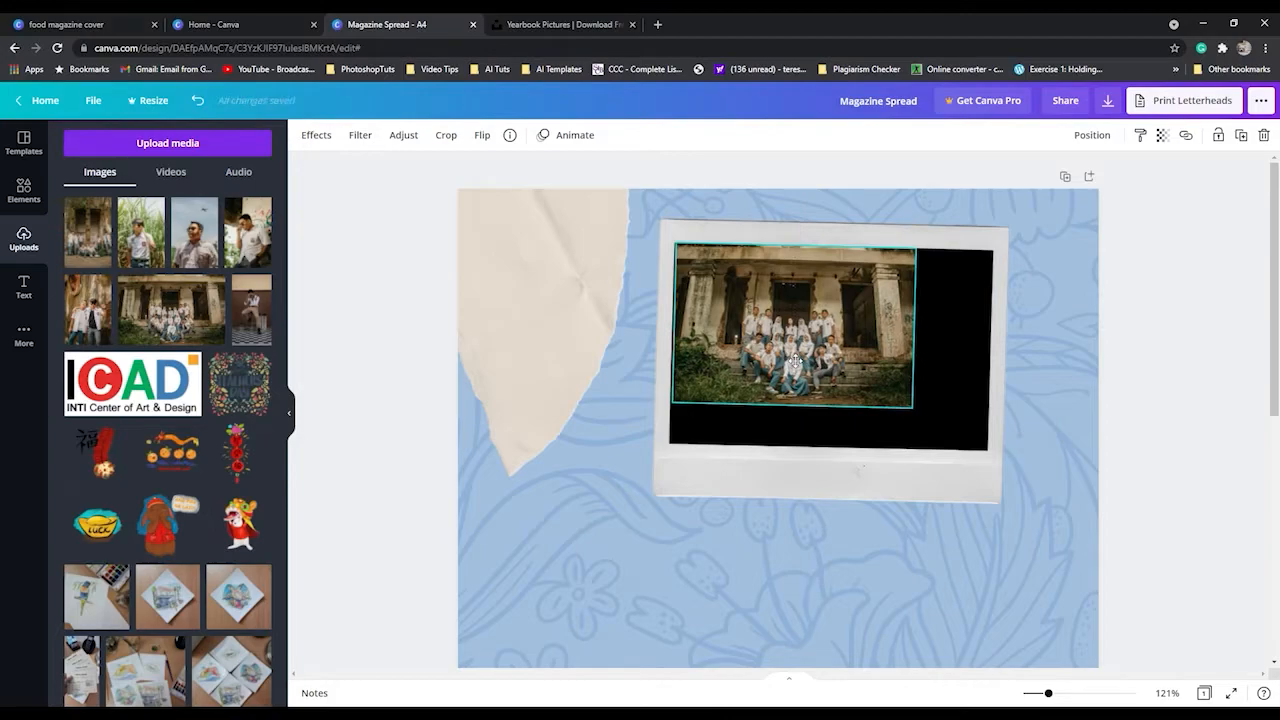
pyautogui.moveTo(796, 360); pyautogui.dragTo(794, 364)
pyautogui.moveTo(914, 416); pyautogui.dragTo(881, 421)
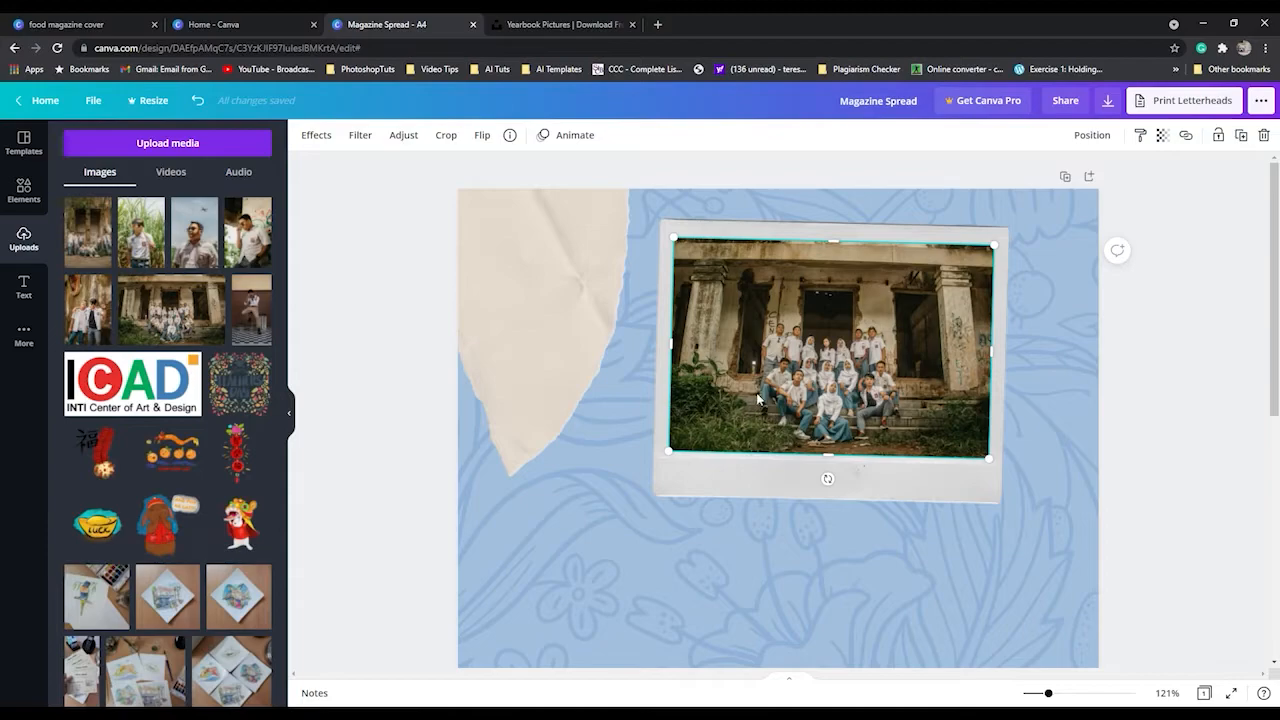
# Group the photo with its polaroid frame and move the group slightly to the right.
pyautogui.click(743, 490)
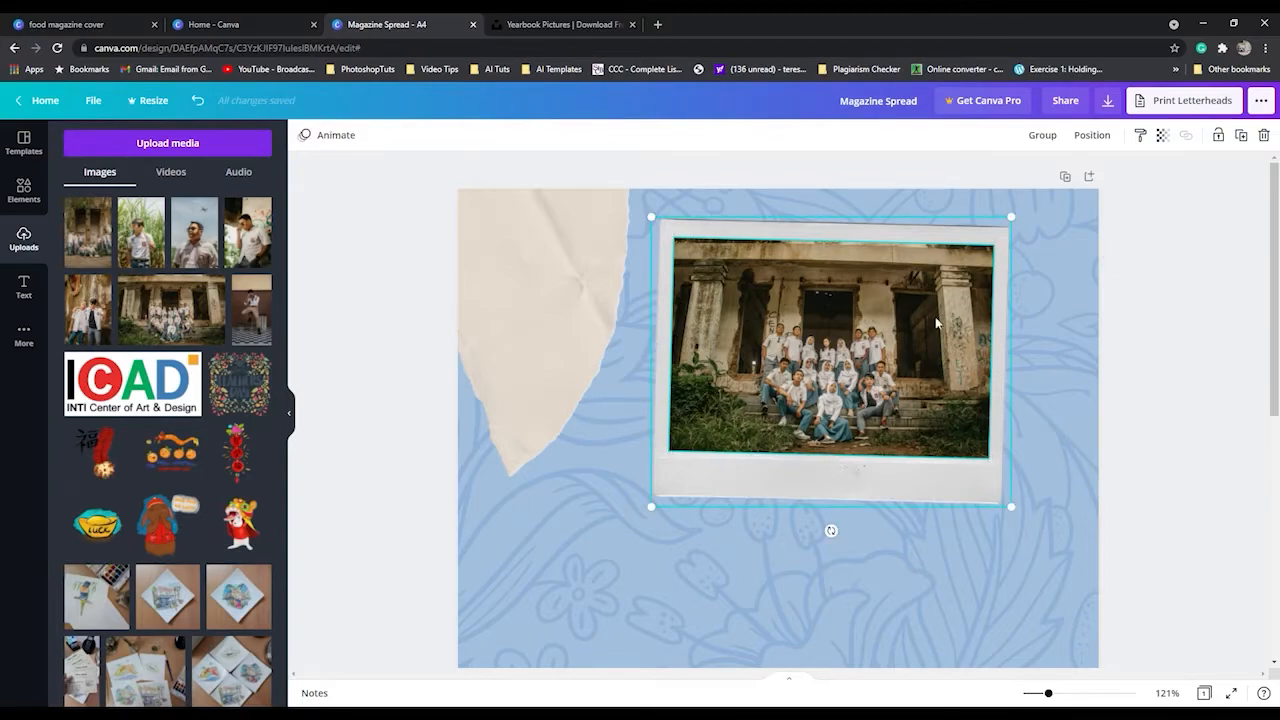
pyautogui.click(1044, 137)
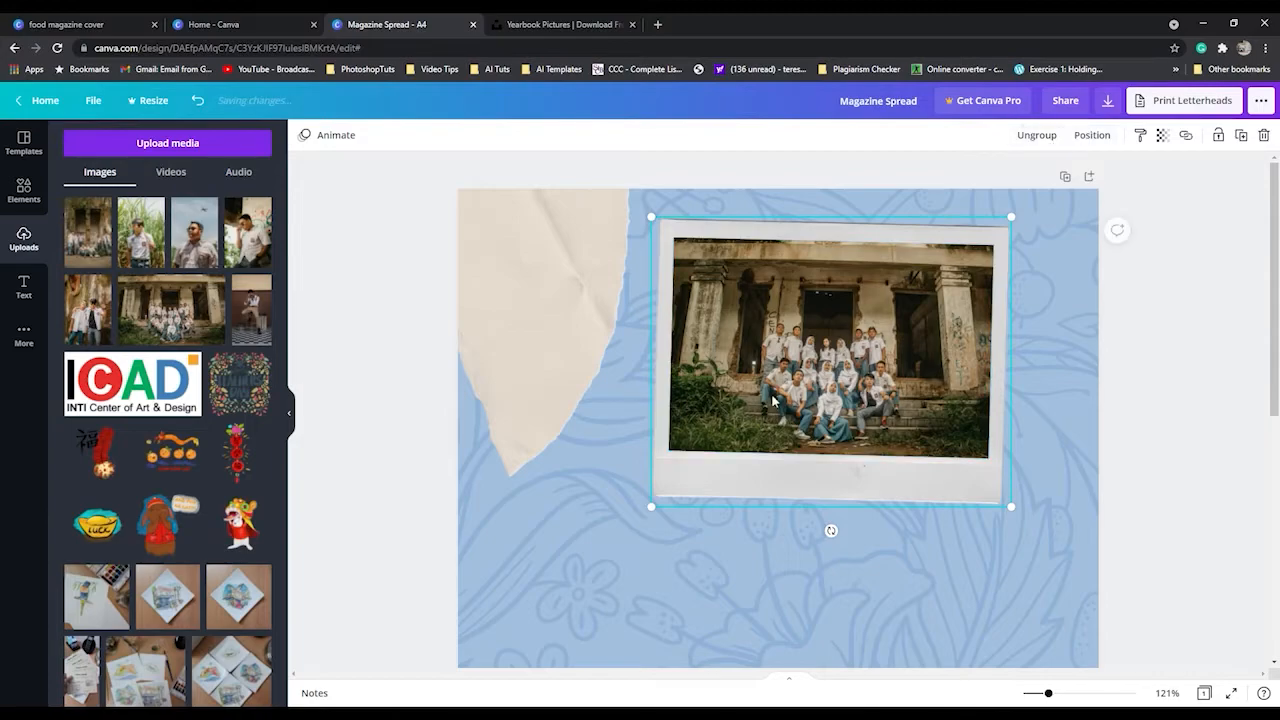
pyautogui.click(1220, 528)
pyautogui.moveTo(795, 425); pyautogui.dragTo(794, 388)
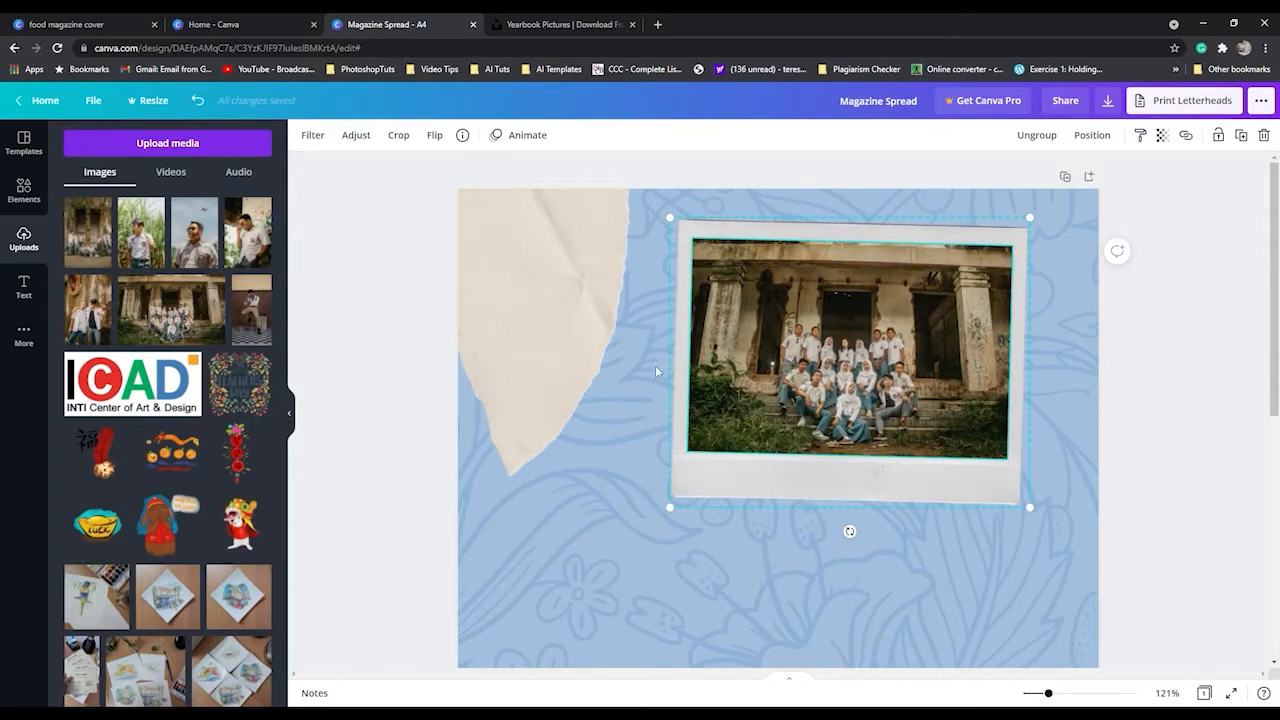
# Enlarge the beige torn paper so it reaches behind the polaroid's left edge.
pyautogui.scroll(-4, 921, 364)
pyautogui.scroll(4, 921, 364)
pyautogui.click(532, 336)
pyautogui.moveTo(726, 376); pyautogui.dragTo(786, 404)
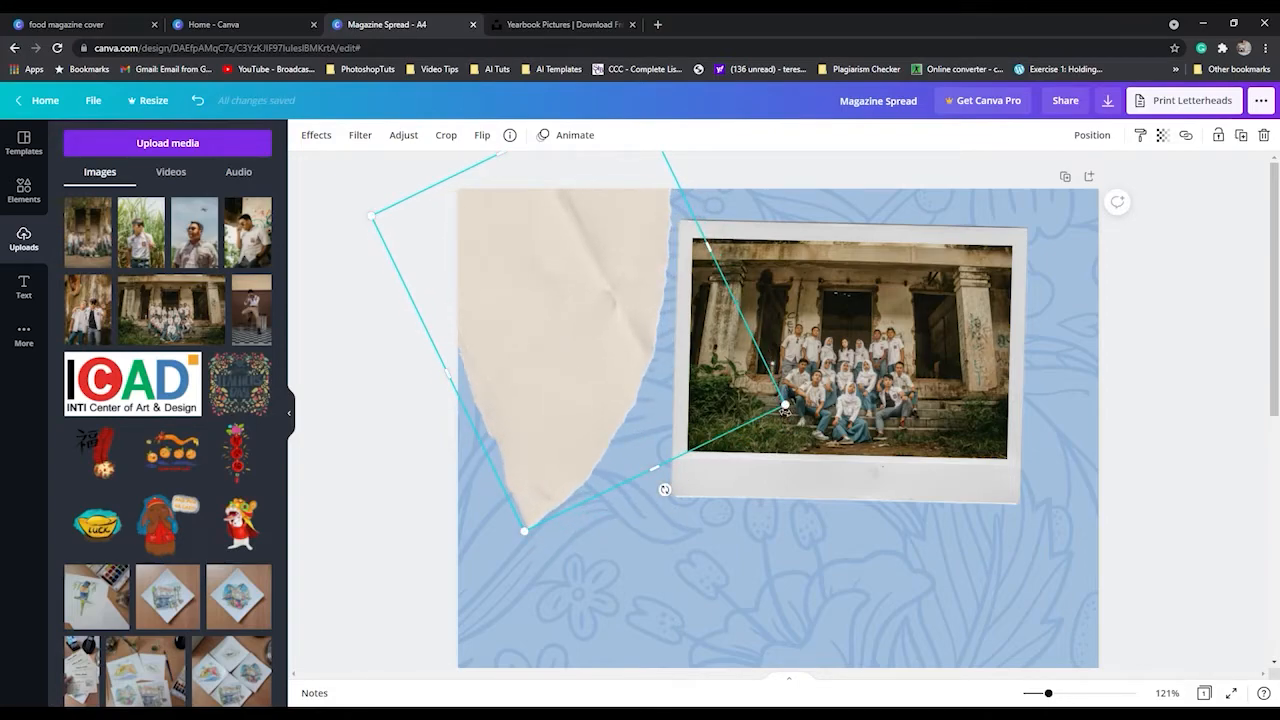
pyautogui.moveTo(786, 405); pyautogui.dragTo(888, 437)
pyautogui.click(1226, 443)
pyautogui.click(868, 417)
# Add the plain off-white paper sheet from the polaroid element results to the page.
pyautogui.scroll(-3, 1100, 460)
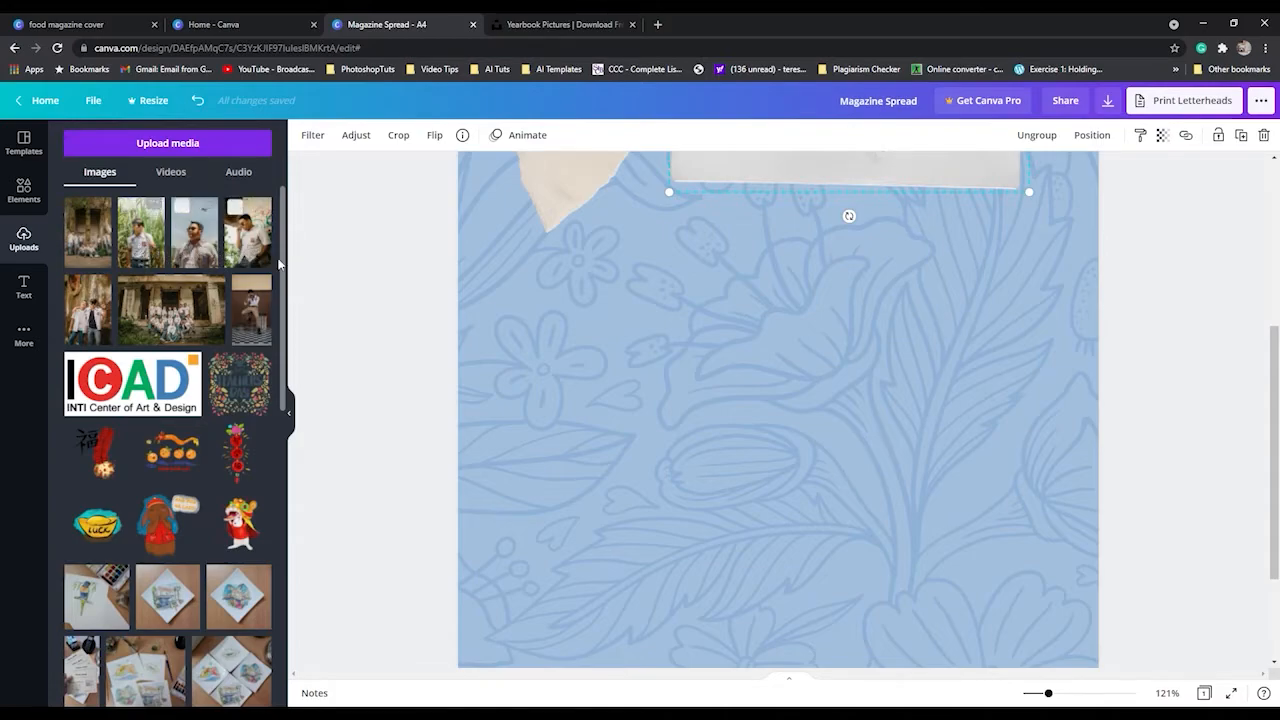
pyautogui.scroll(-1, 690, 460)
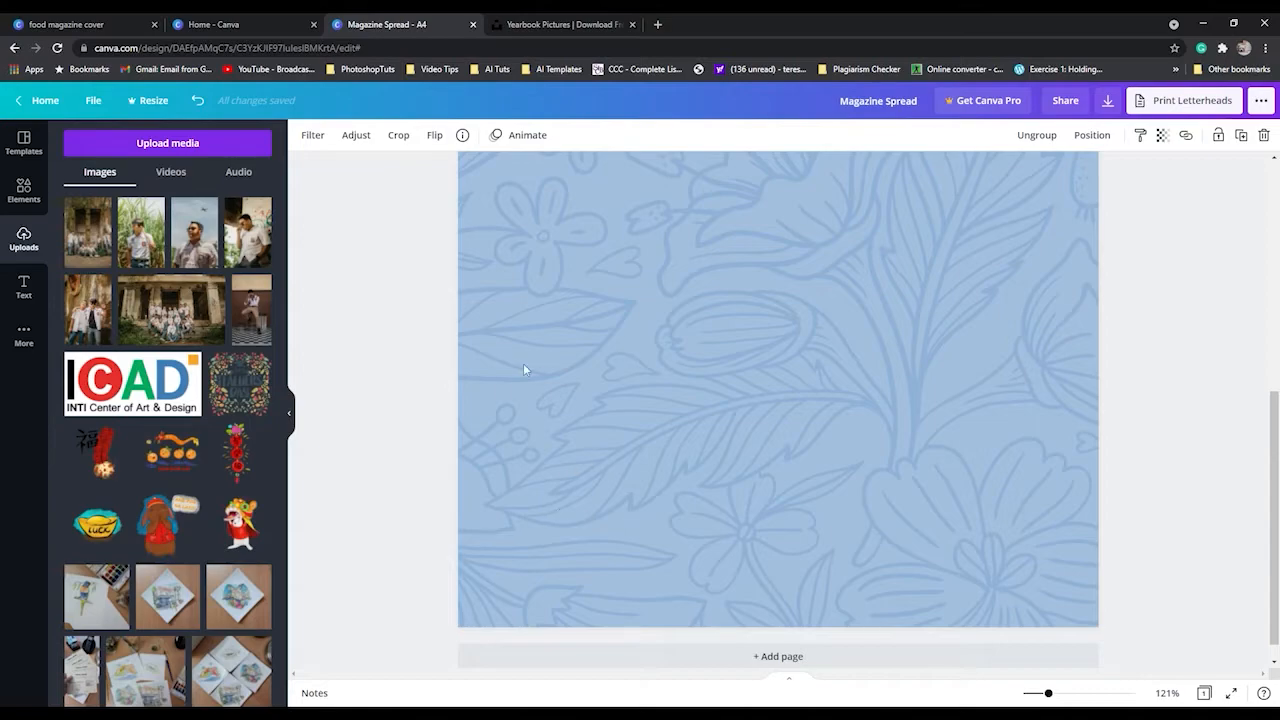
pyautogui.click(22, 180)
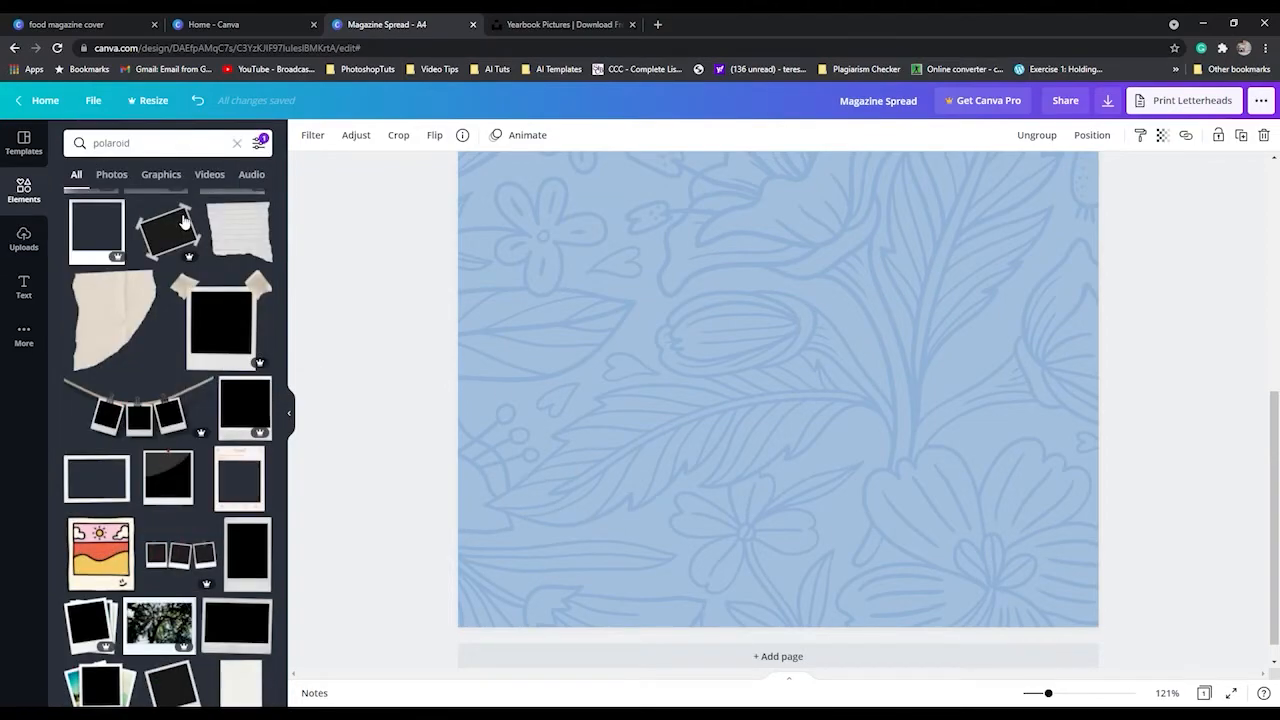
pyautogui.scroll(-2, 204, 372)
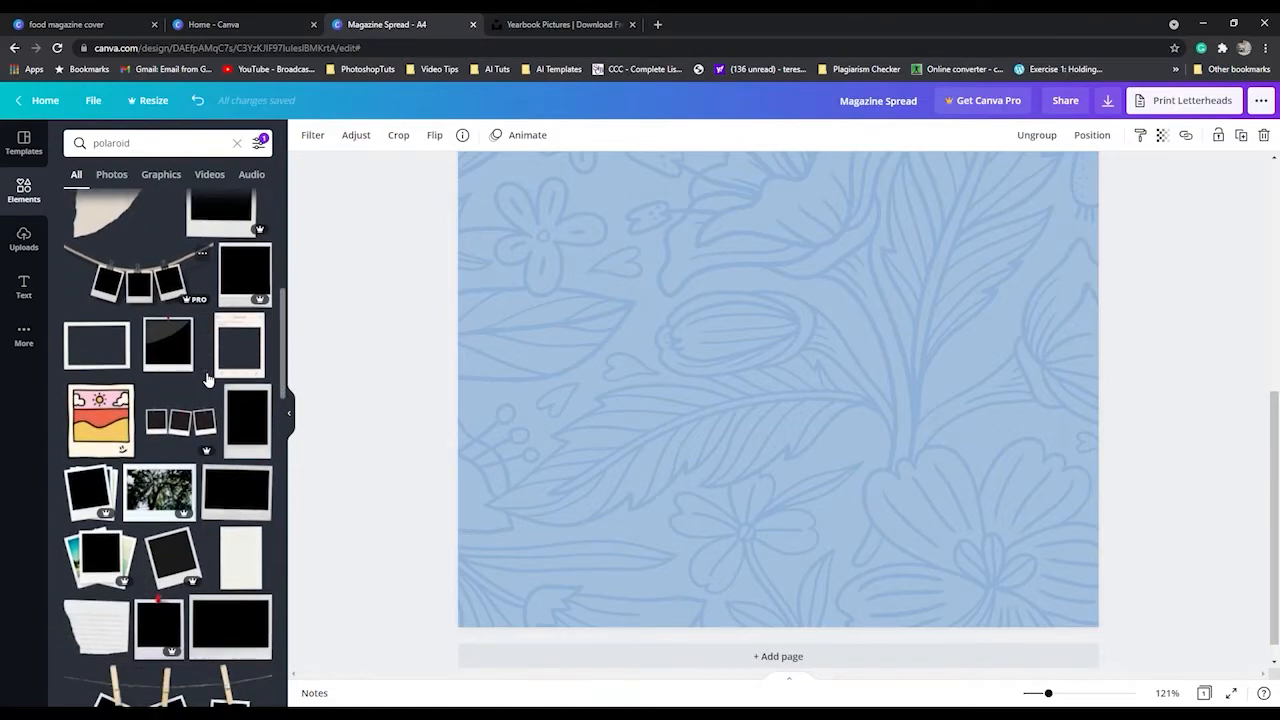
pyautogui.scroll(-1, 211, 480)
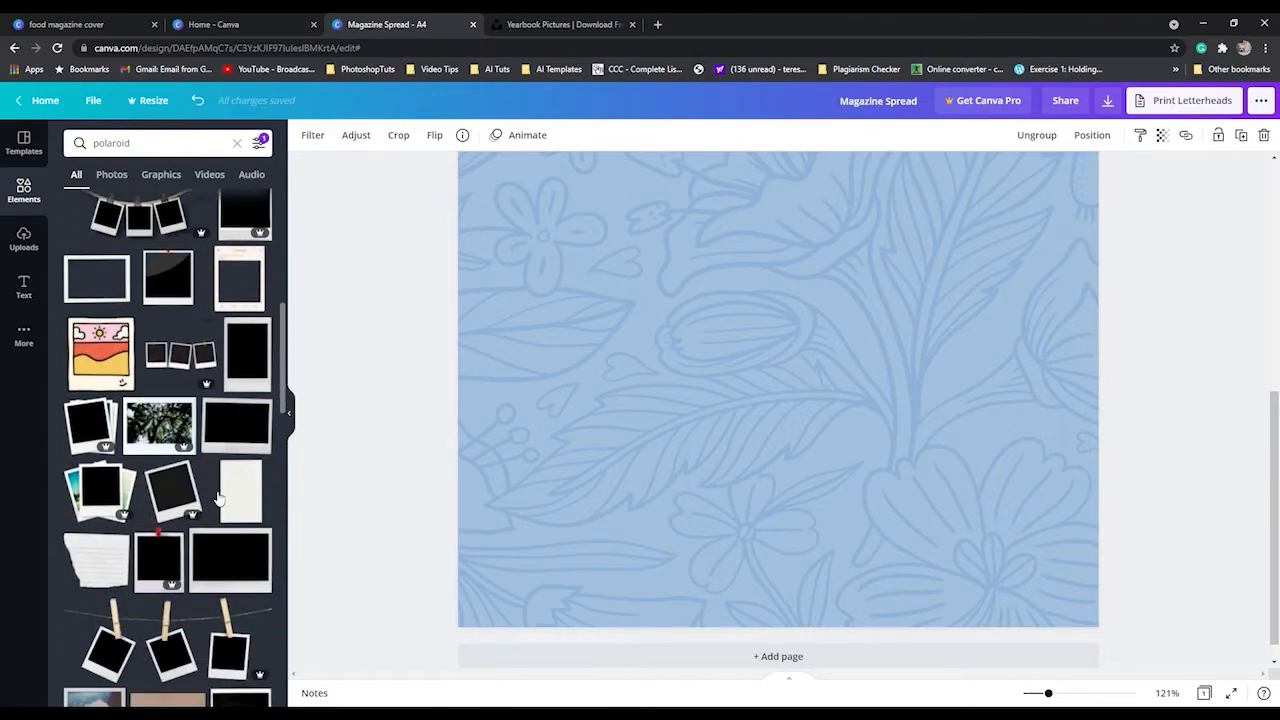
pyautogui.click(249, 510)
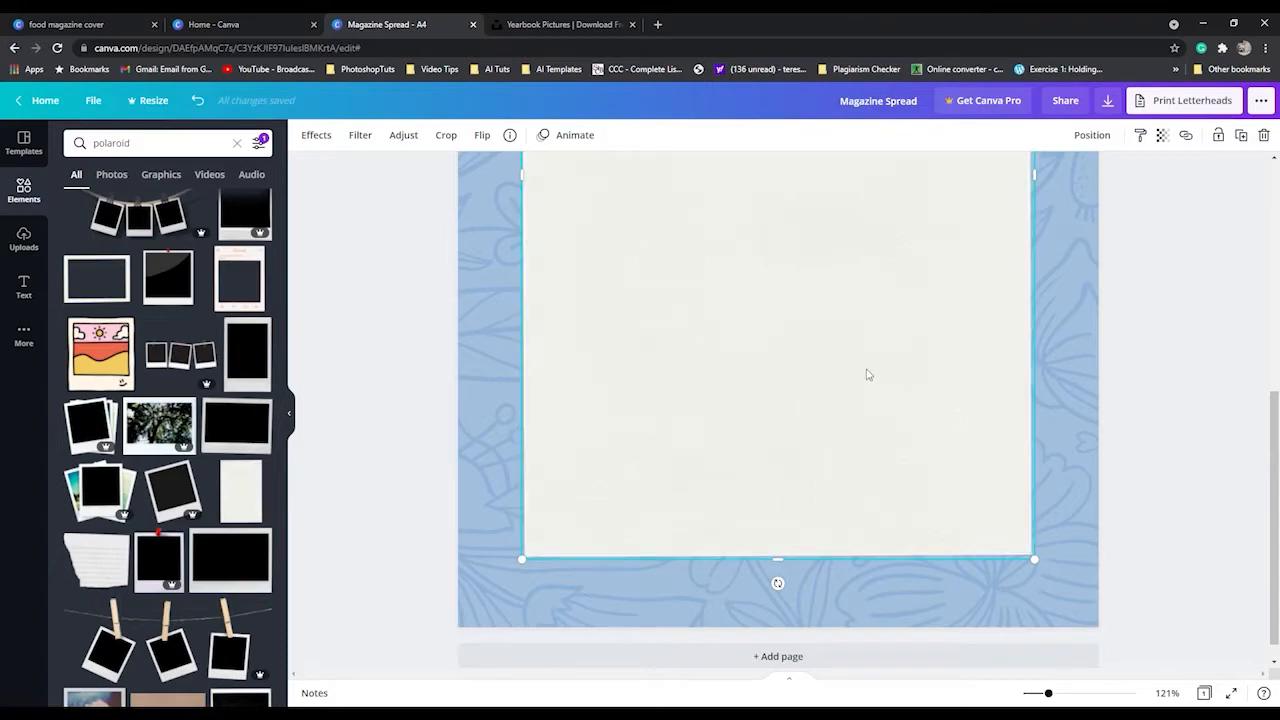
# Try to shrink the off-white paper sheet toward its lower-left corner, and undo the resize.
pyautogui.scroll(2, 866, 371)
pyautogui.moveTo(1043, 265); pyautogui.dragTo(641, 550)
pyautogui.scroll(-3, 598, 499)
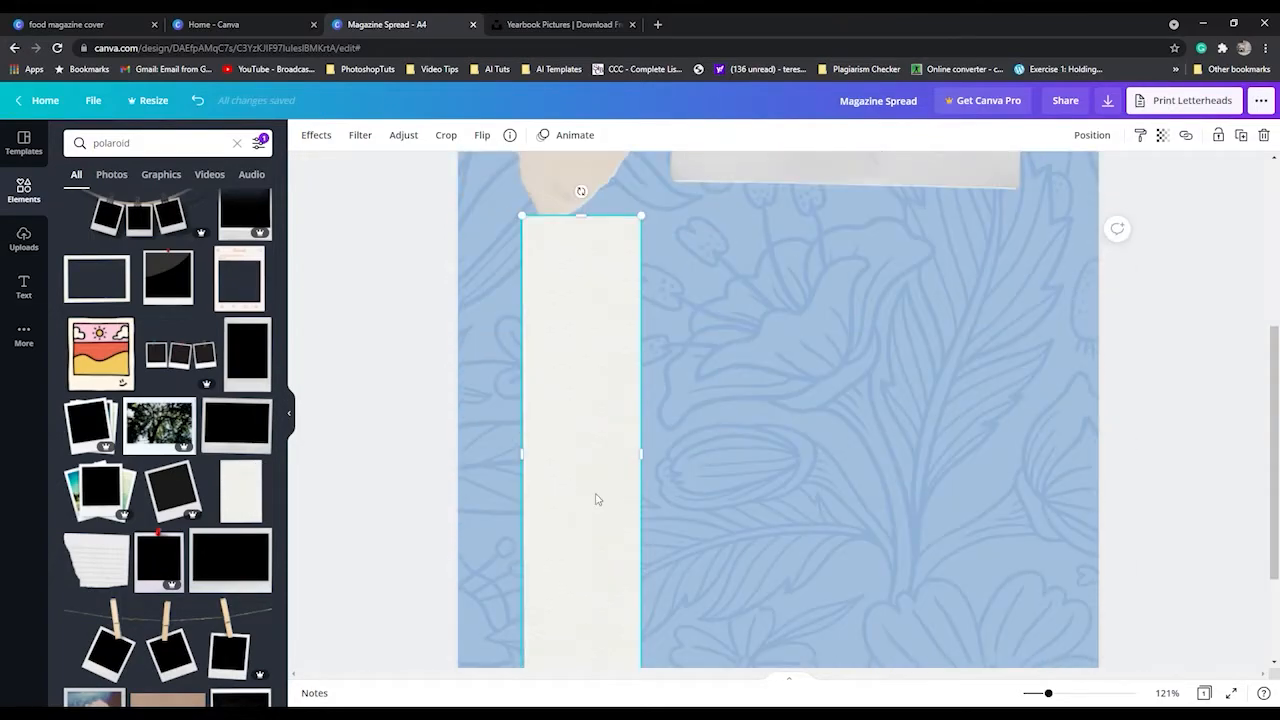
pyautogui.hotkey('ctrl', 'z')
pyautogui.scroll(-2, 762, 544)
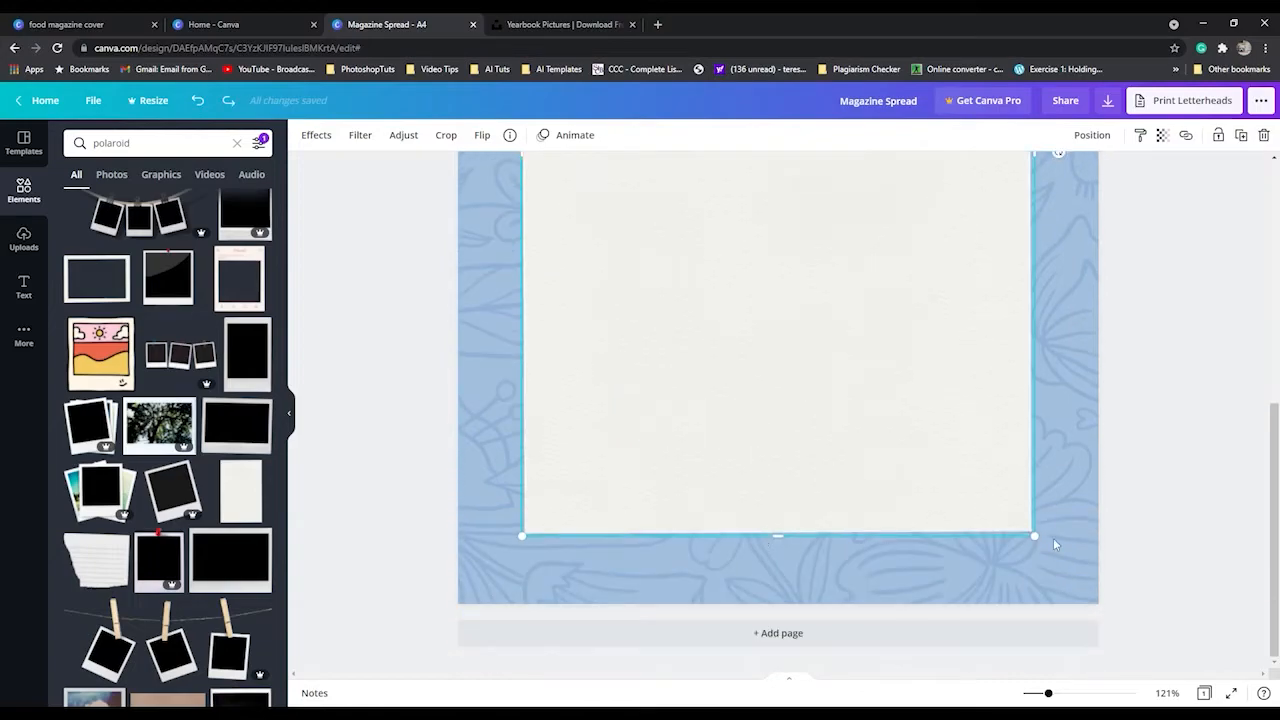
# Shrink the off-white paper sheet to a small portrait rectangle and place it in the page's lower-right area.
pyautogui.moveTo(924, 461); pyautogui.dragTo(690, 255)
pyautogui.scroll(3, 723, 424)
pyautogui.moveTo(681, 332); pyautogui.dragTo(1000, 528)
pyautogui.scroll(-3, 642, 410)
pyautogui.moveTo(1092, 273); pyautogui.dragTo(1005, 400)
pyautogui.moveTo(951, 523); pyautogui.dragTo(1016, 432)
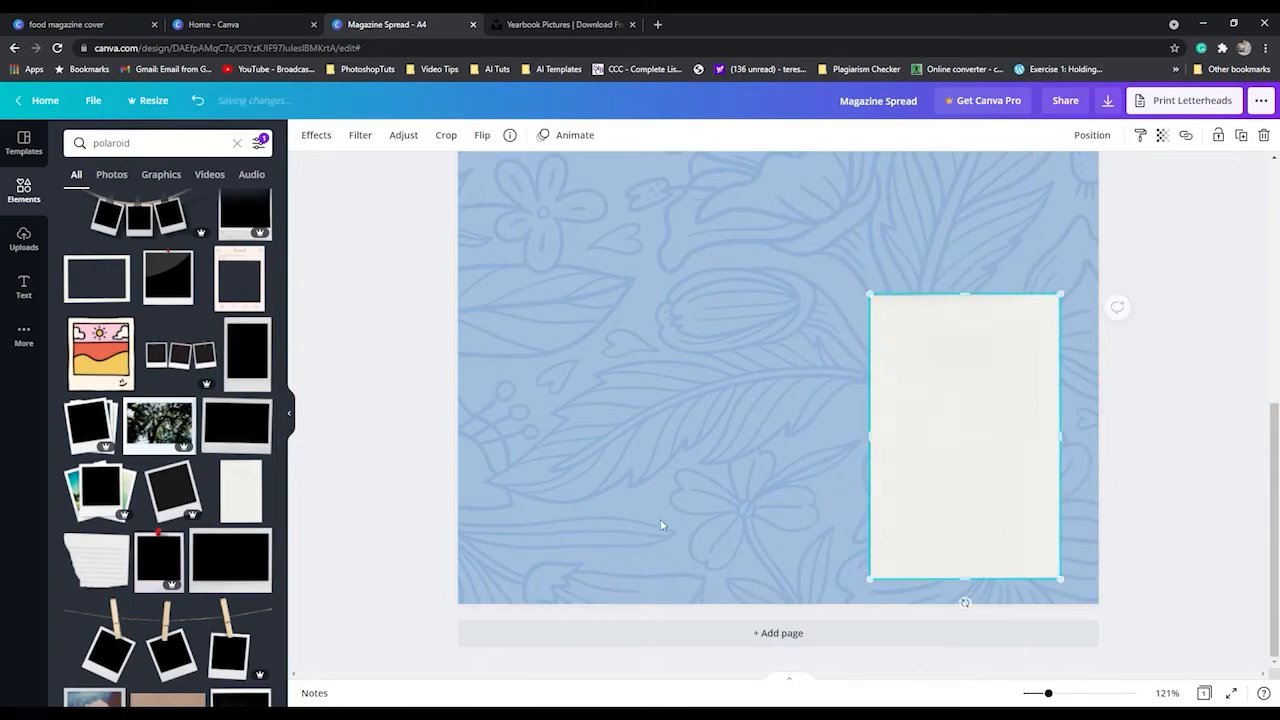
# Add the uploaded photo of the seated man holding a camera and shift it toward the page's lower left.
pyautogui.click(23, 245)
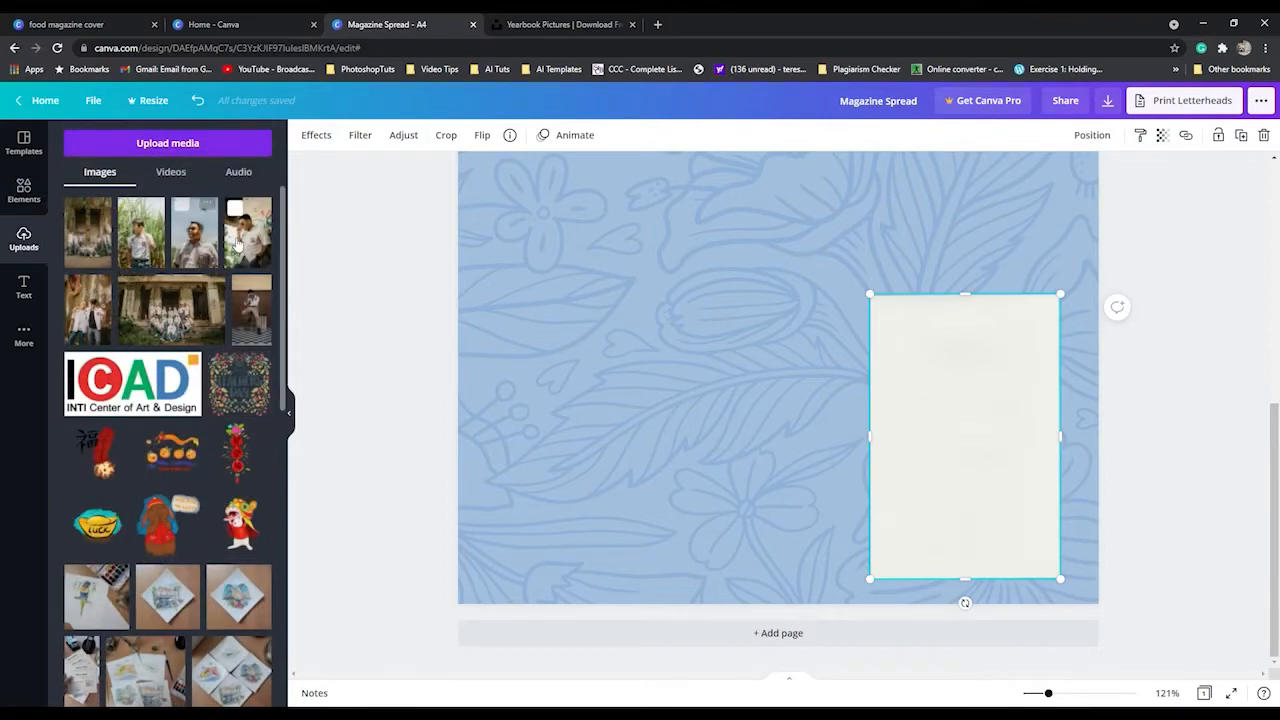
pyautogui.click(251, 311)
pyautogui.moveTo(845, 236); pyautogui.dragTo(767, 326)
# Move the off-white paper sheet behind the camera photo and enlarge it until it borders the photo on all sides.
pyautogui.moveTo(991, 437); pyautogui.dragTo(623, 454)
pyautogui.scroll(3, 690, 540)
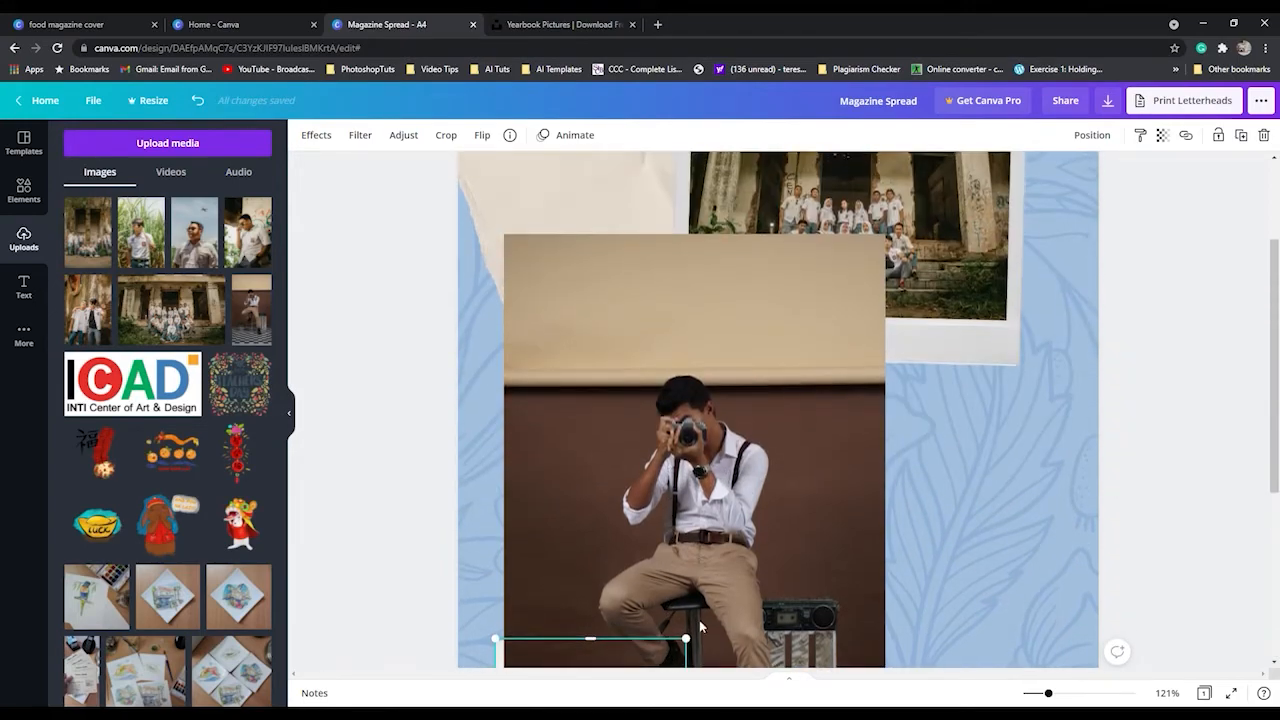
pyautogui.moveTo(699, 641); pyautogui.dragTo(872, 168)
pyautogui.scroll(-3, 1009, 415)
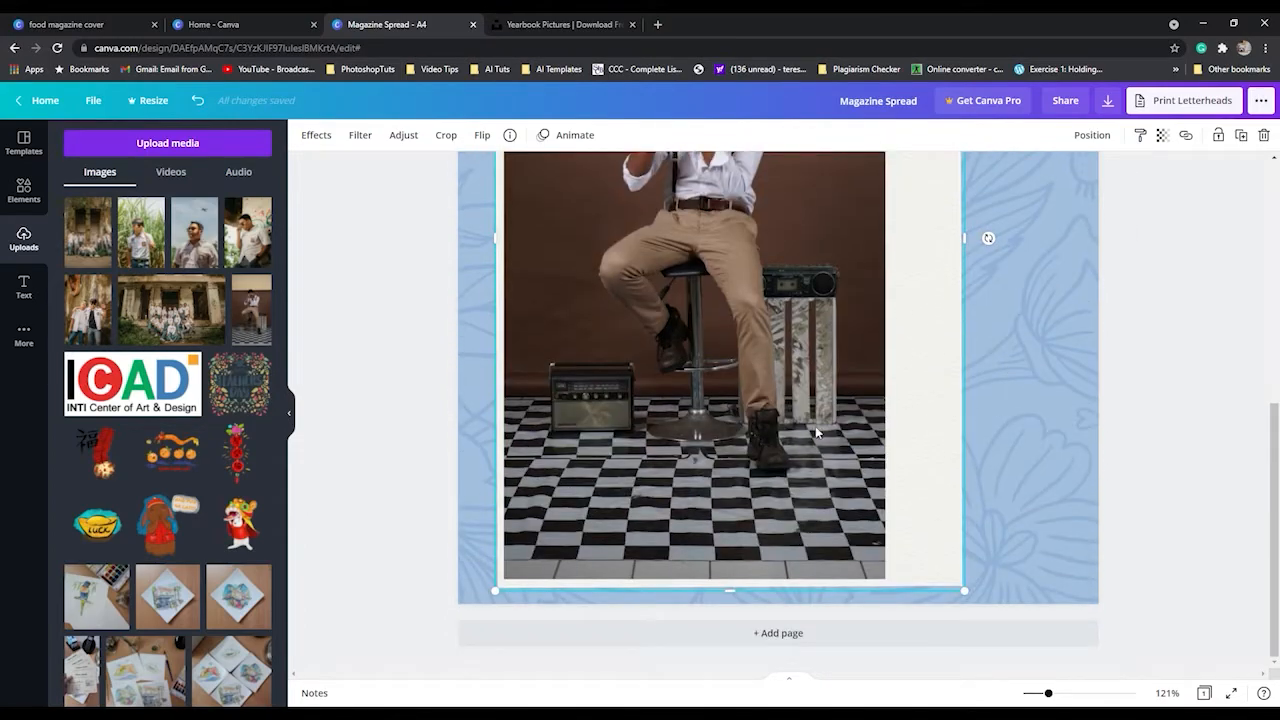
pyautogui.moveTo(966, 596); pyautogui.dragTo(975, 604)
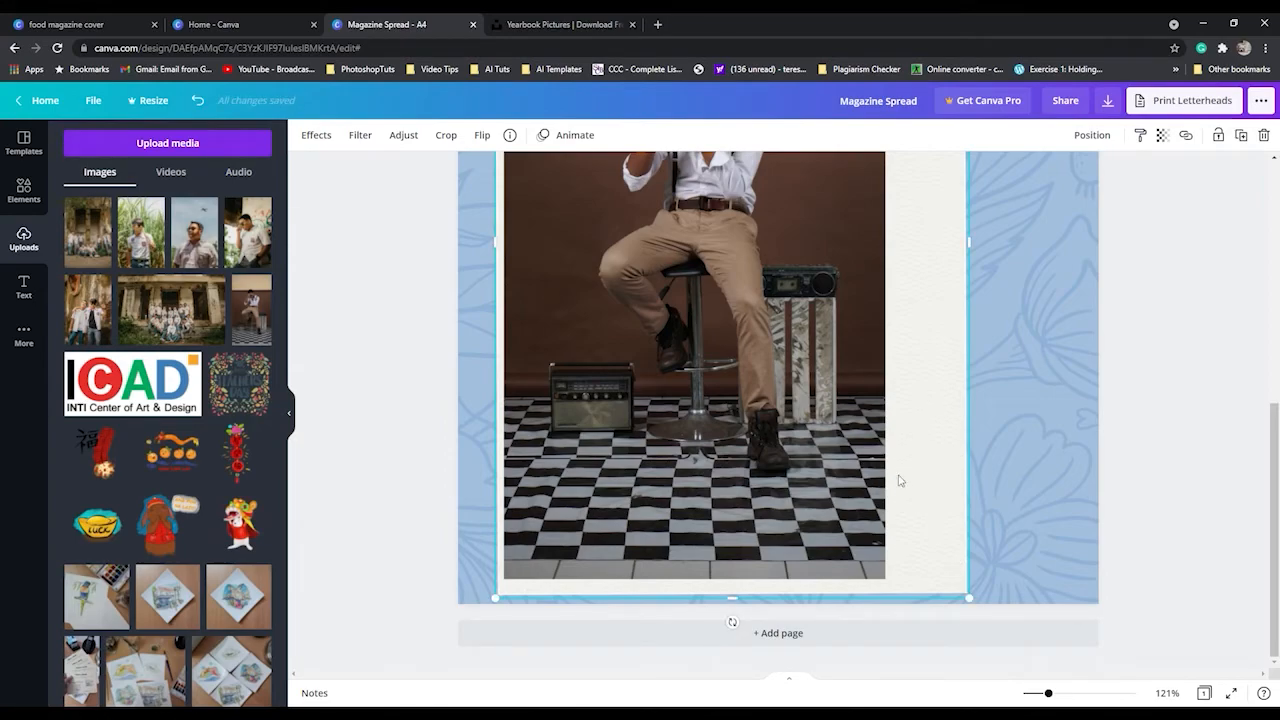
# Nudge the camera photo slightly right on its paper sheet and group the two together.
pyautogui.click(758, 466)
pyautogui.press('Right')
pyautogui.press('Right')
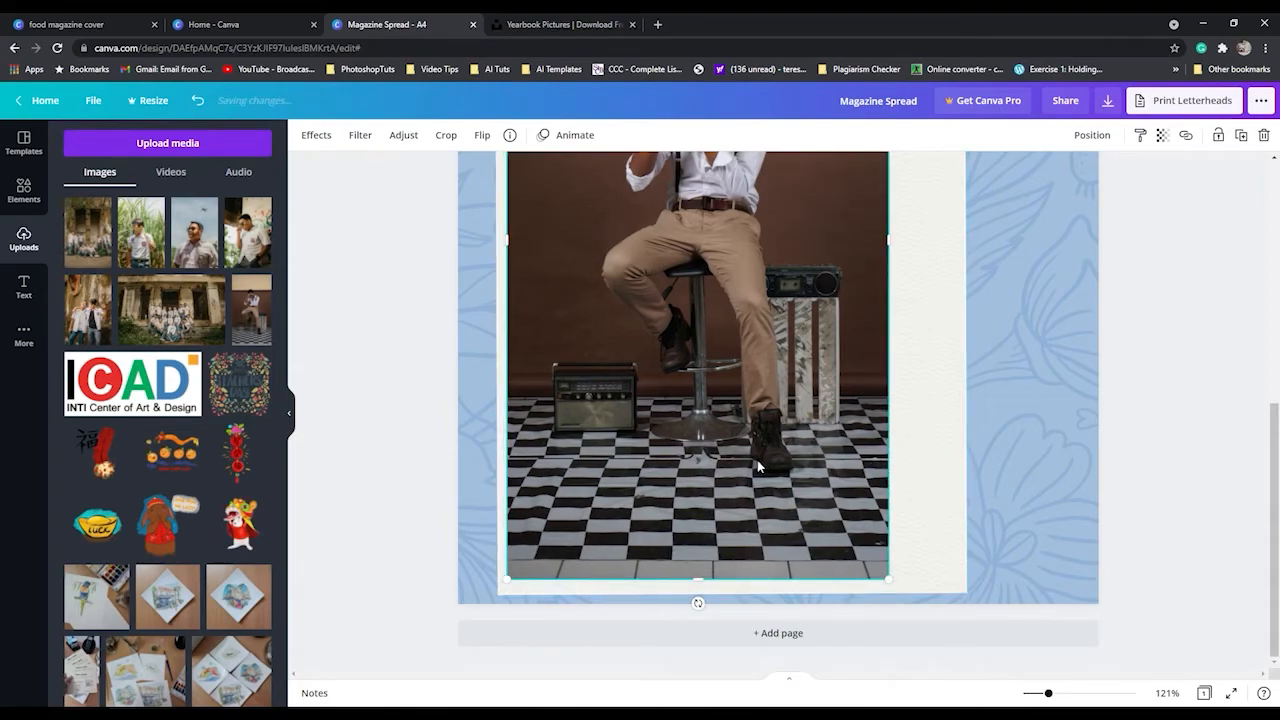
pyautogui.scroll(5, 767, 474)
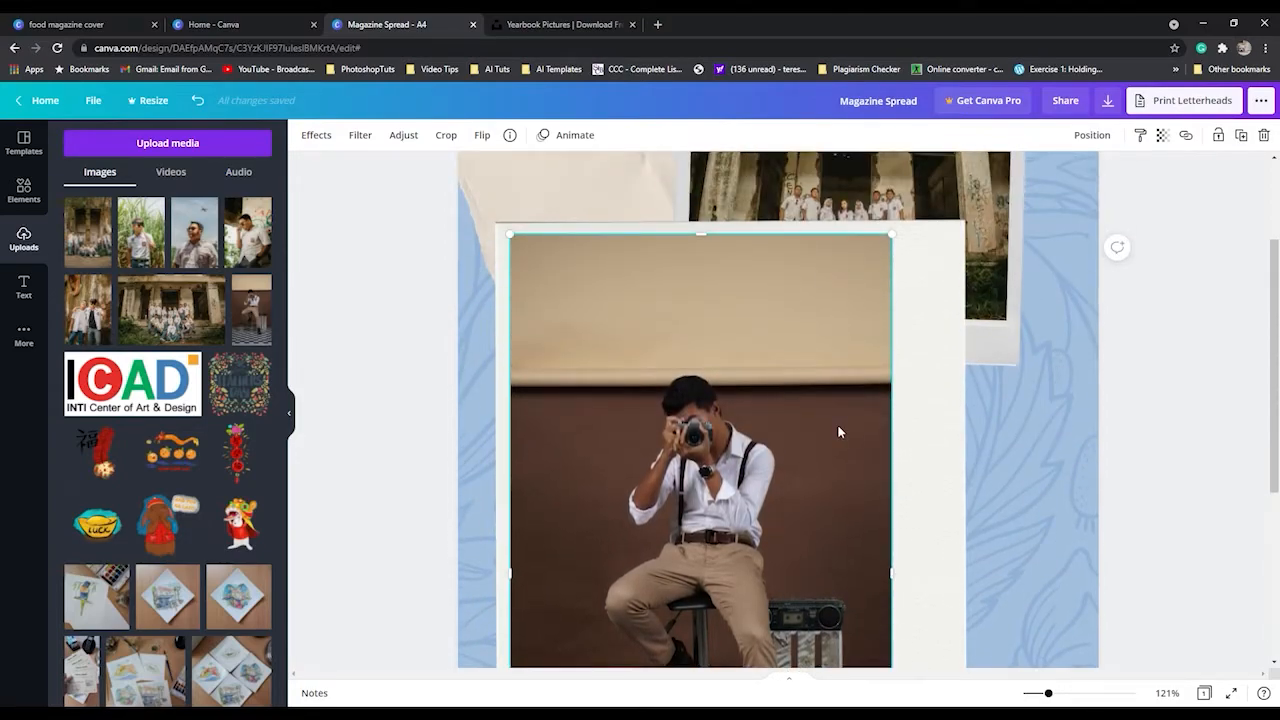
pyautogui.keyDown('shift'); pyautogui.click(916, 440); pyautogui.keyUp('shift')
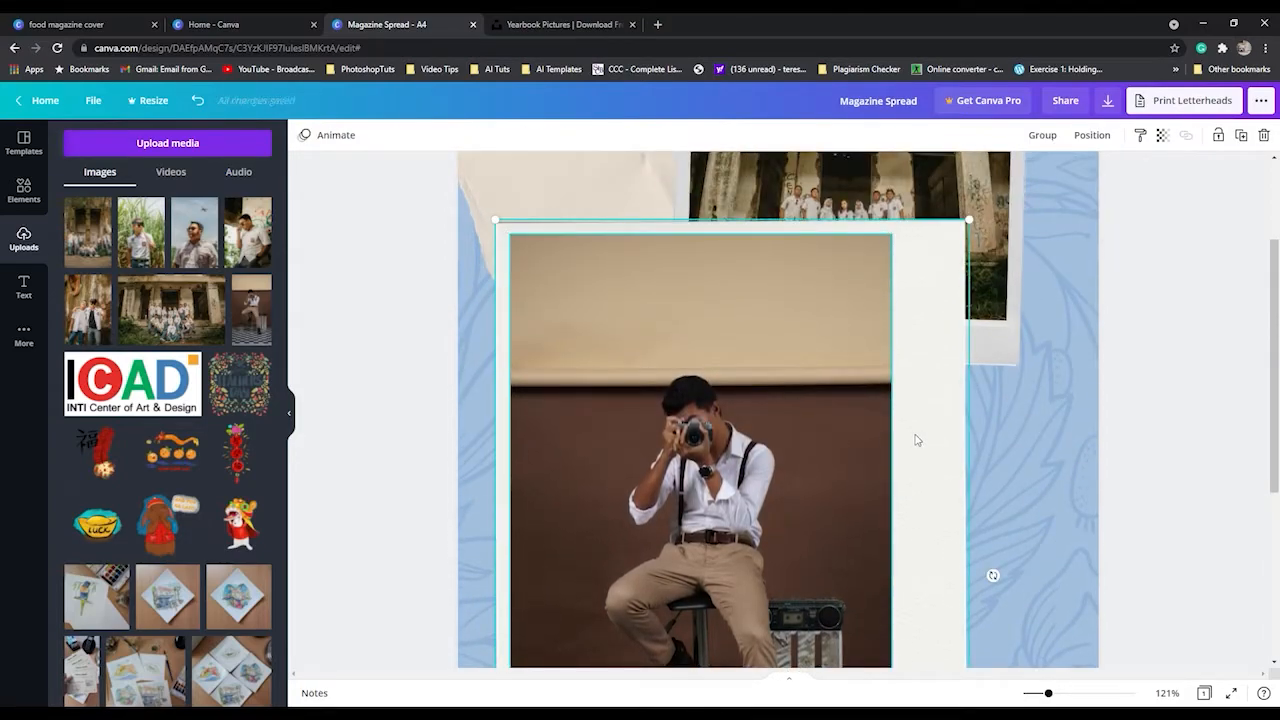
pyautogui.click(1042, 135)
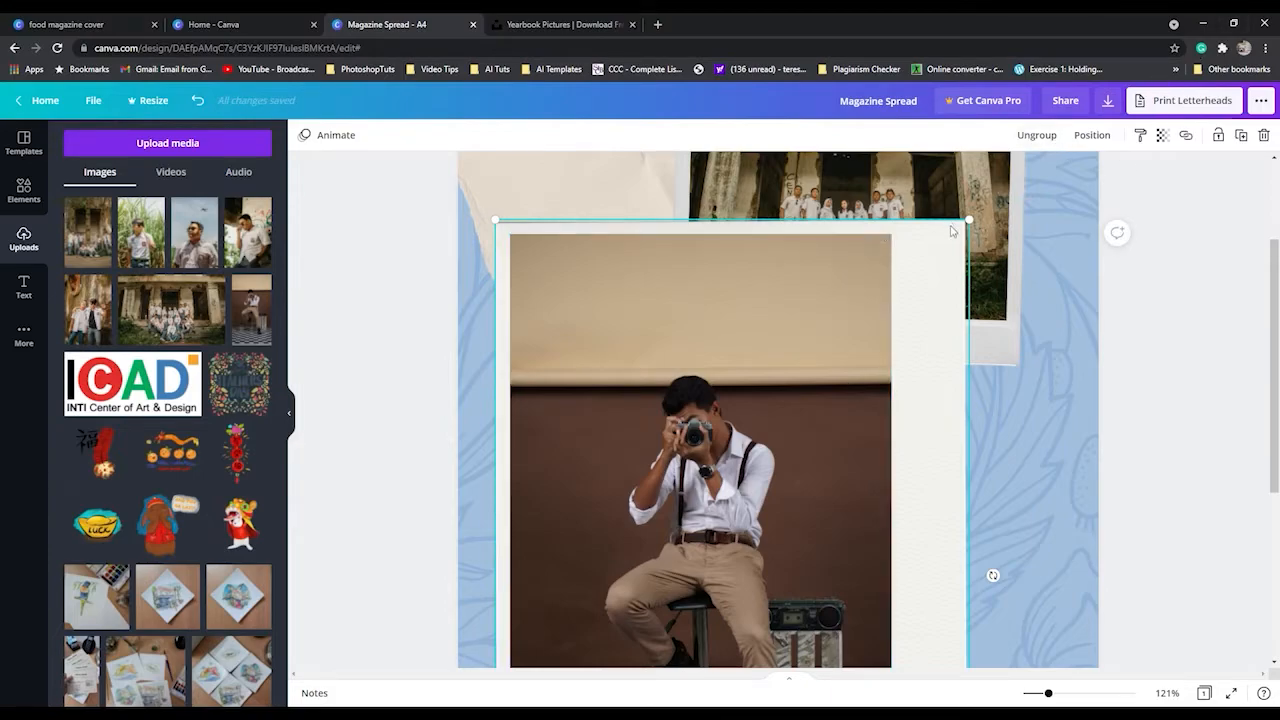
# Shrink the grouped photo and paper to about half size and place the group in the page's lower-left corner.
pyautogui.moveTo(941, 253); pyautogui.dragTo(752, 590)
pyautogui.scroll(-5, 785, 527)
pyautogui.moveTo(659, 375); pyautogui.dragTo(638, 386)
pyautogui.click(800, 431)
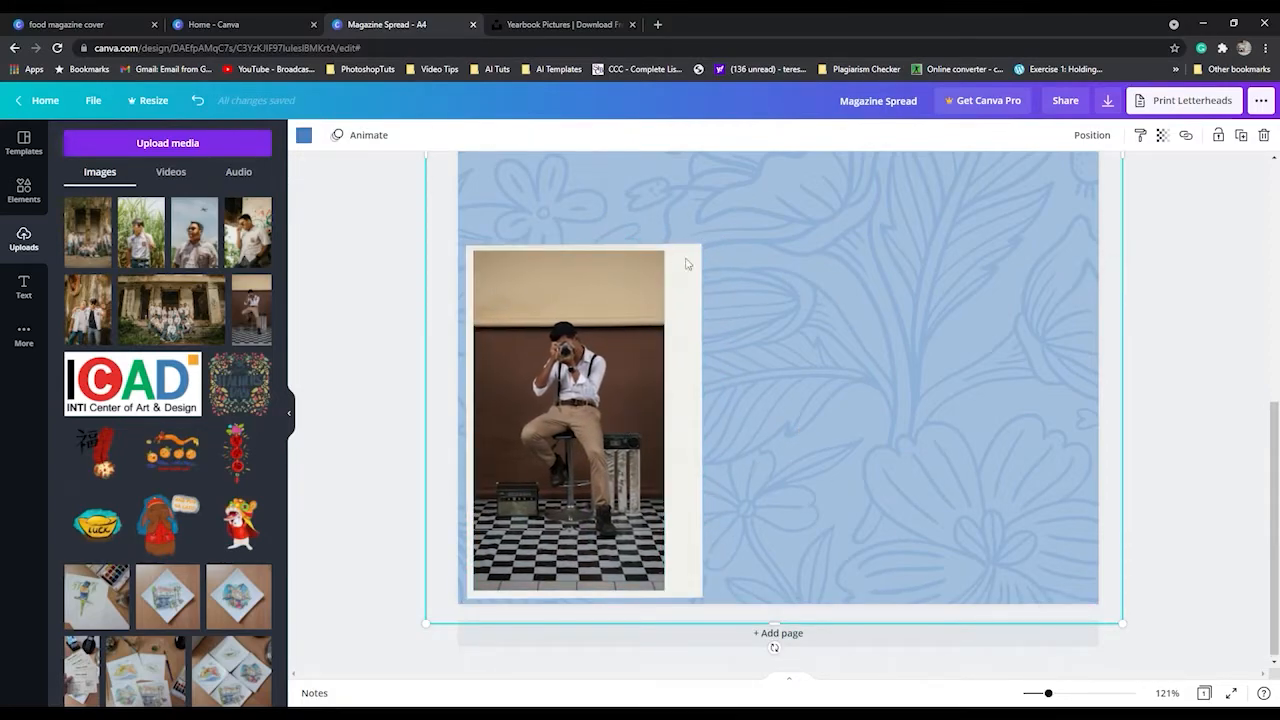
# Search the elements for "tape" and add the first beige masking tape strip to the page.
pyautogui.click(24, 190)
pyautogui.click(160, 145)
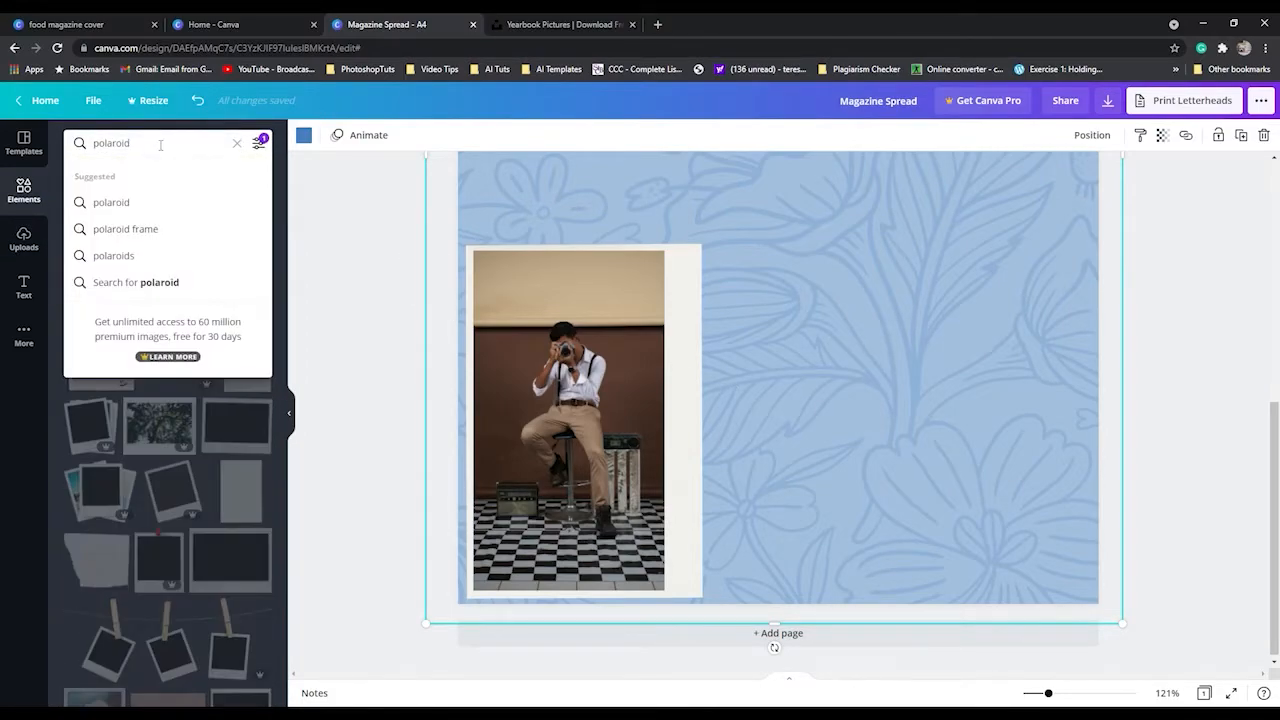
pyautogui.moveTo(143, 146); pyautogui.dragTo(40, 153)
pyautogui.write('tape')
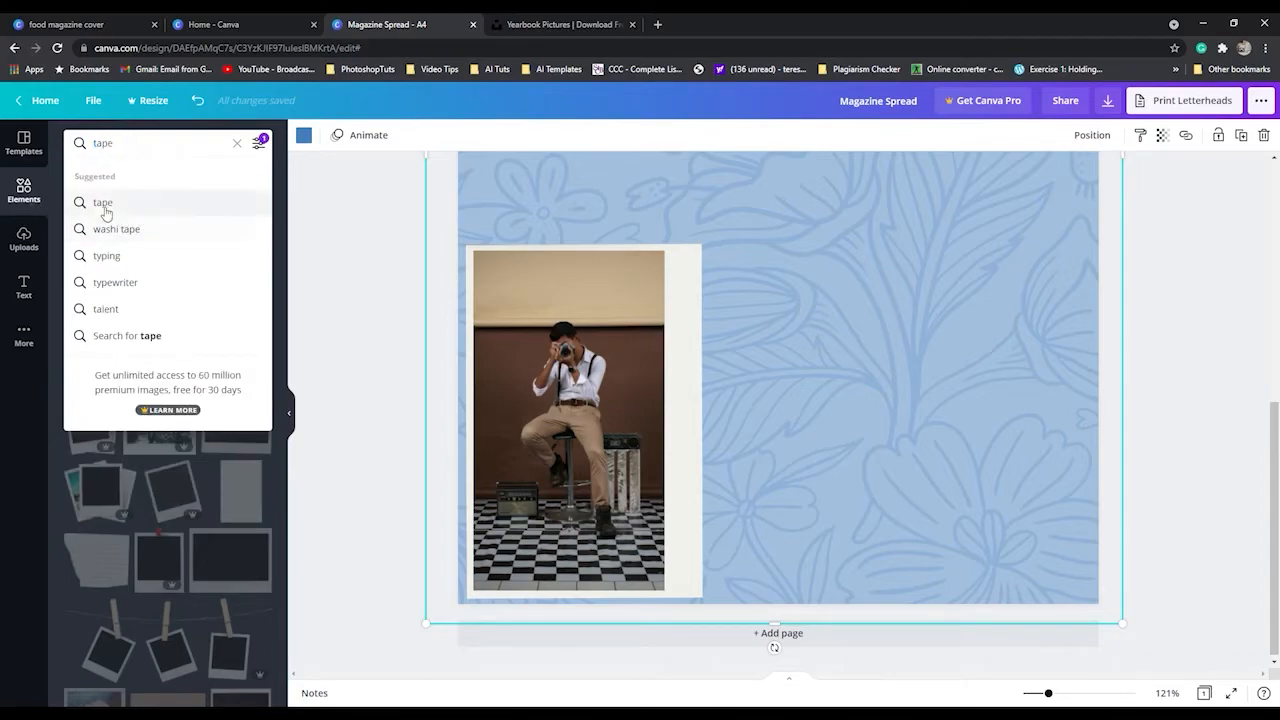
pyautogui.click(102, 204)
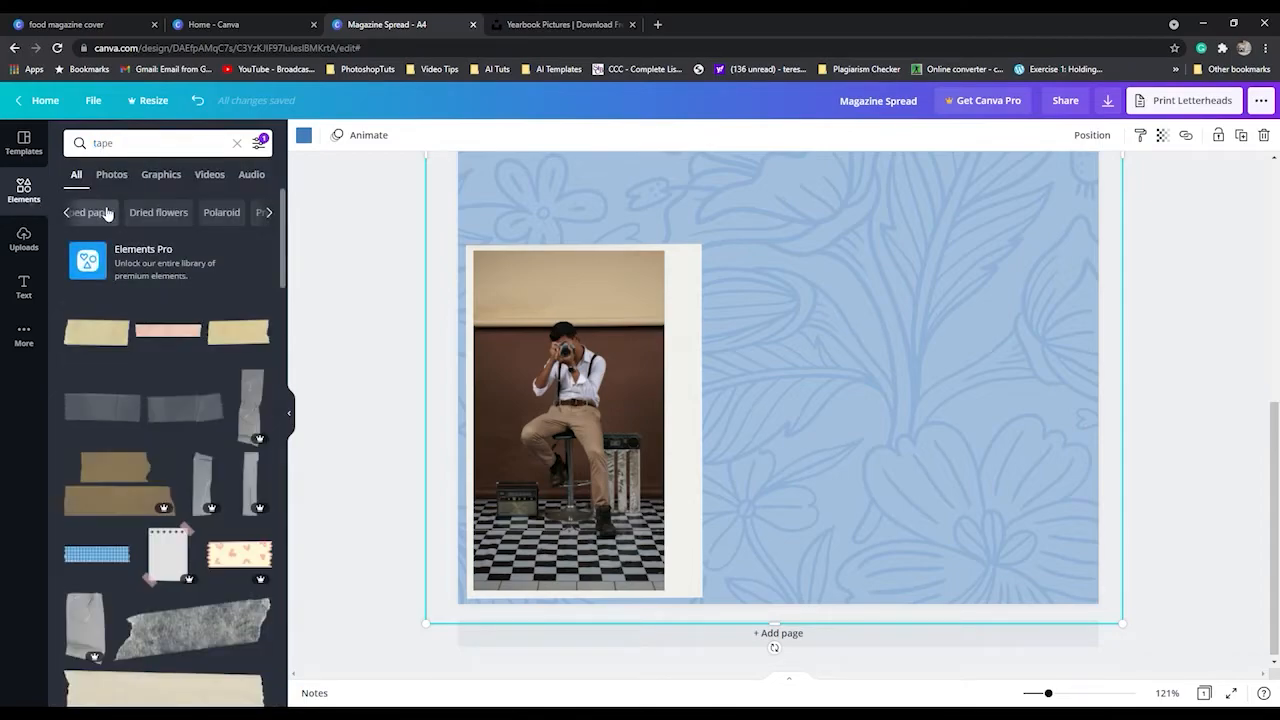
pyautogui.click(95, 333)
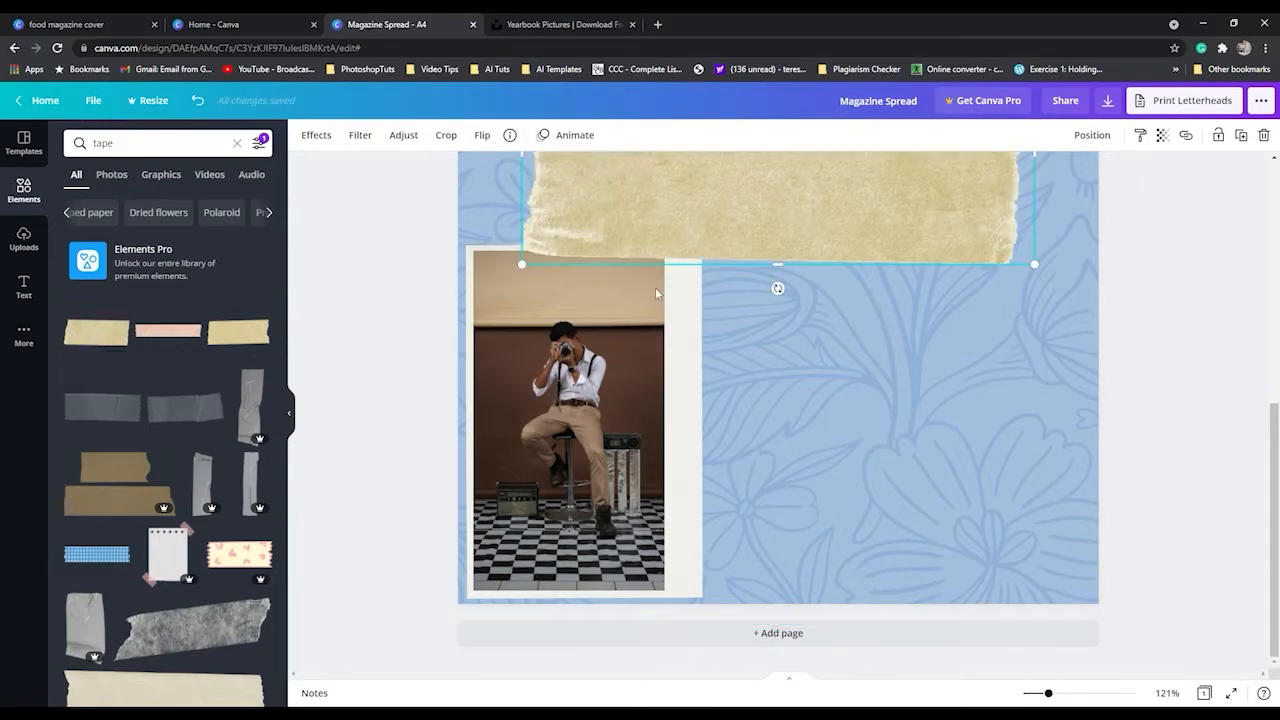
# Shrink the beige tape, tilt it clockwise, and place it diagonally across the upper-right corner of the photo's paper sheet.
pyautogui.moveTo(894, 219); pyautogui.dragTo(858, 365)
pyautogui.moveTo(1008, 200); pyautogui.dragTo(716, 325)
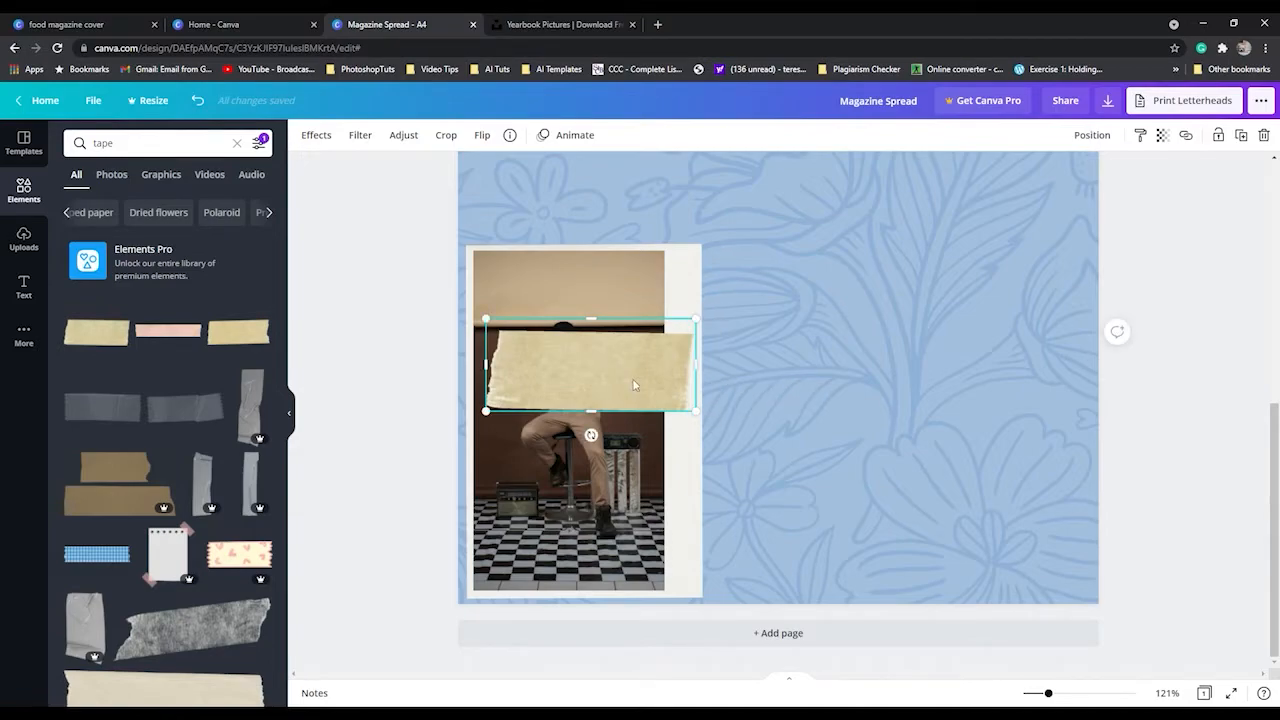
pyautogui.moveTo(591, 436); pyautogui.dragTo(575, 455)
pyautogui.moveTo(606, 384); pyautogui.dragTo(699, 284)
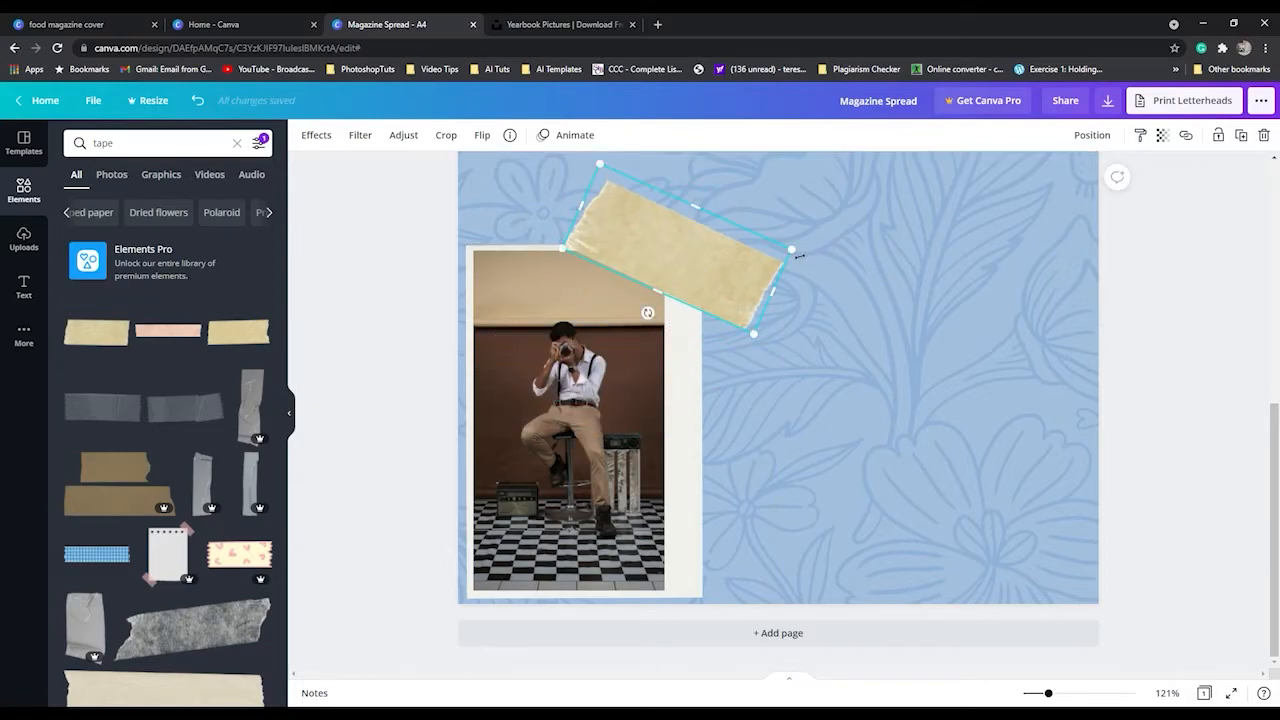
pyautogui.moveTo(799, 258); pyautogui.dragTo(708, 276)
pyautogui.hotkey('ctrl', 'z')
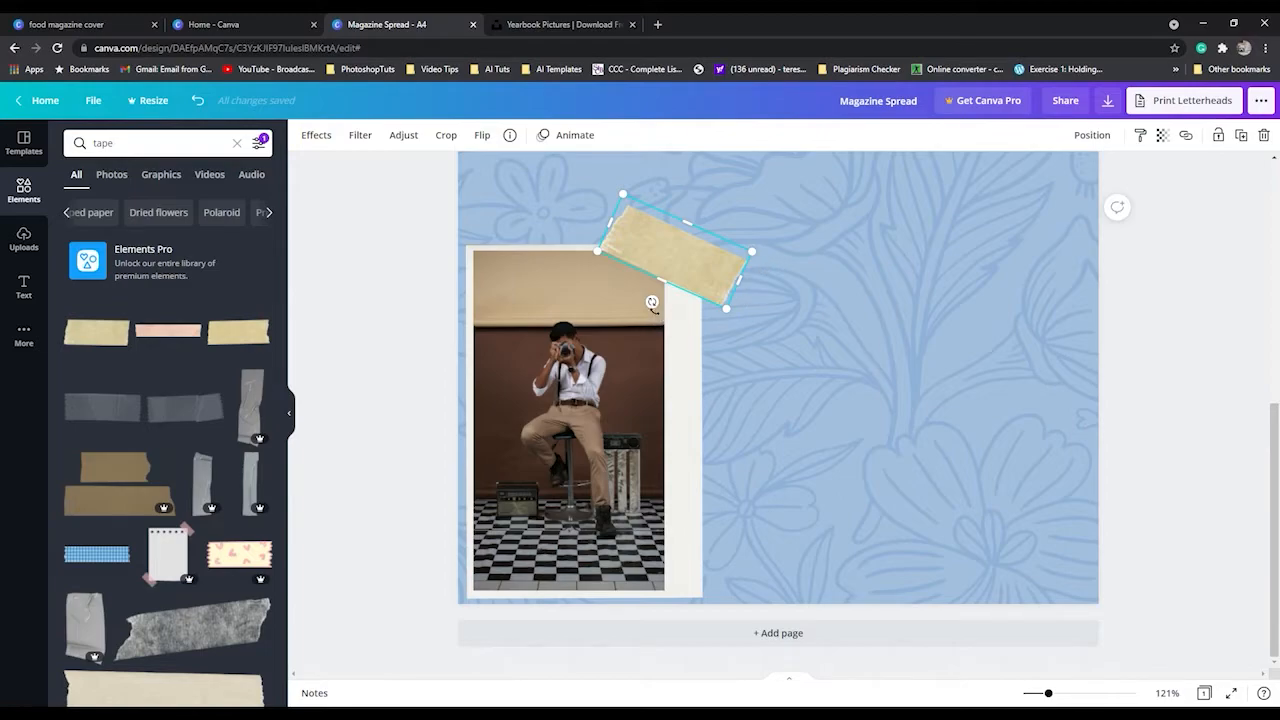
pyautogui.moveTo(652, 303); pyautogui.dragTo(641, 298)
# Ungroup the camera photo and its paper, and regroup them together with the beige tape.
pyautogui.keyDown('shift'); pyautogui.click(601, 425); pyautogui.keyUp('shift')
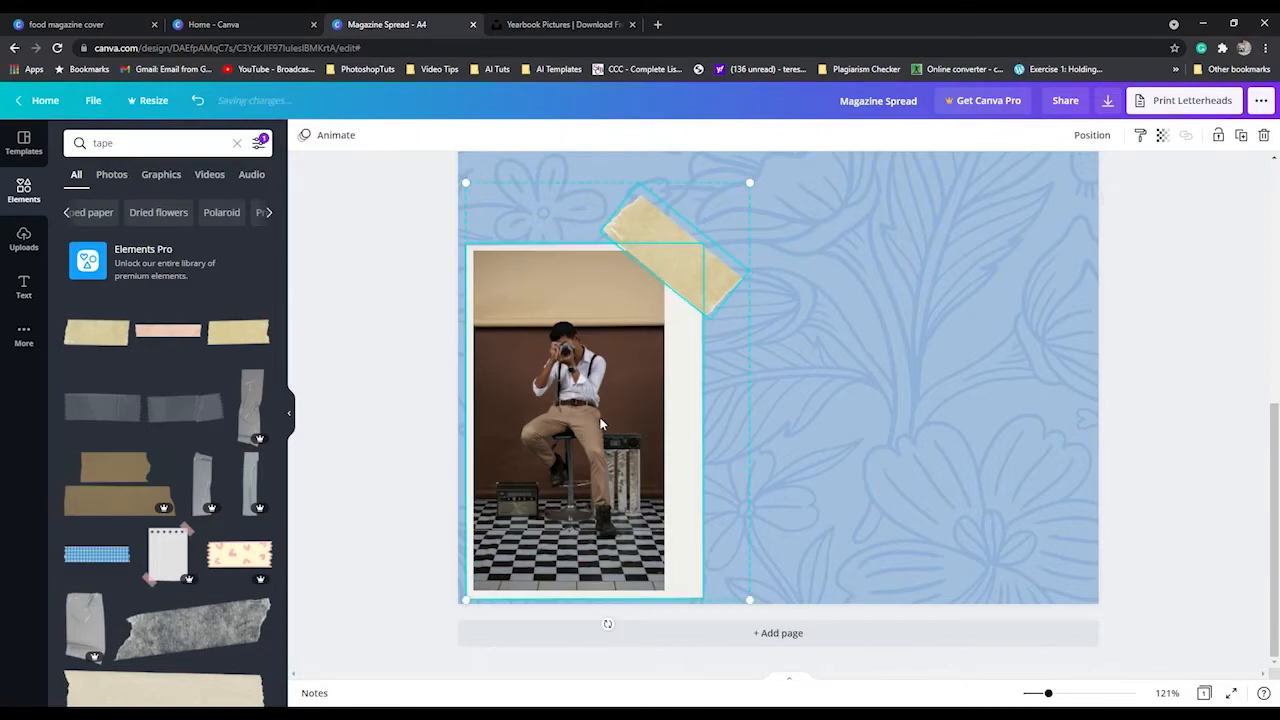
pyautogui.click(943, 216)
pyautogui.click(689, 412)
pyautogui.click(1050, 137)
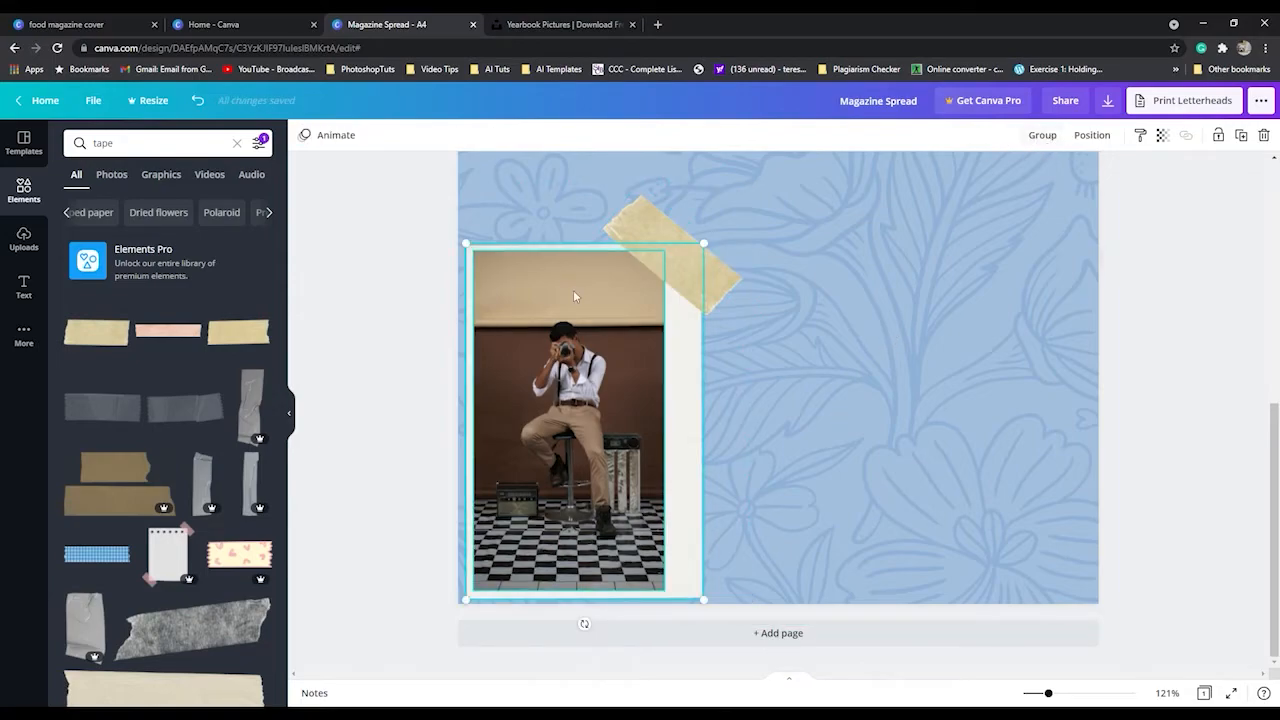
pyautogui.keyDown('shift'); pyautogui.click(649, 214); pyautogui.keyUp('shift')
pyautogui.click(1042, 135)
# Shrink the taped photo group to about 7.5 by 11 and move it slightly inward from the page's left edge.
pyautogui.moveTo(759, 611); pyautogui.dragTo(669, 551)
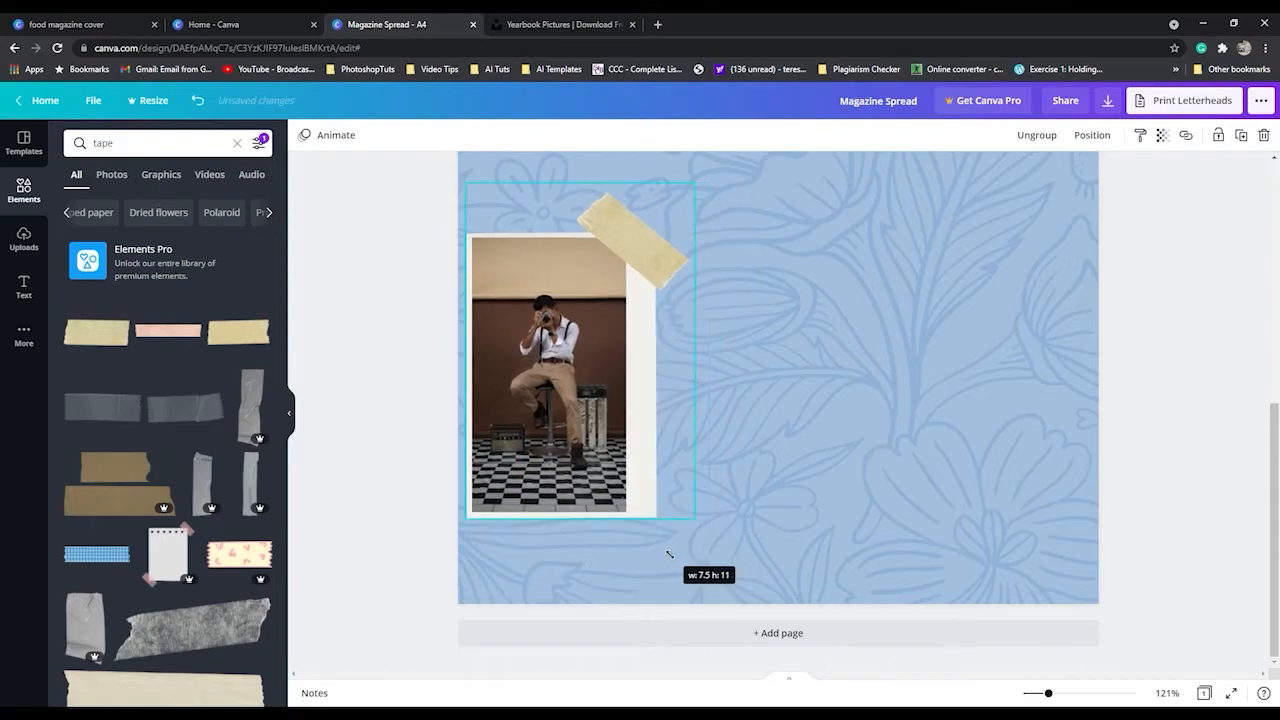
pyautogui.moveTo(566, 434); pyautogui.dragTo(613, 452)
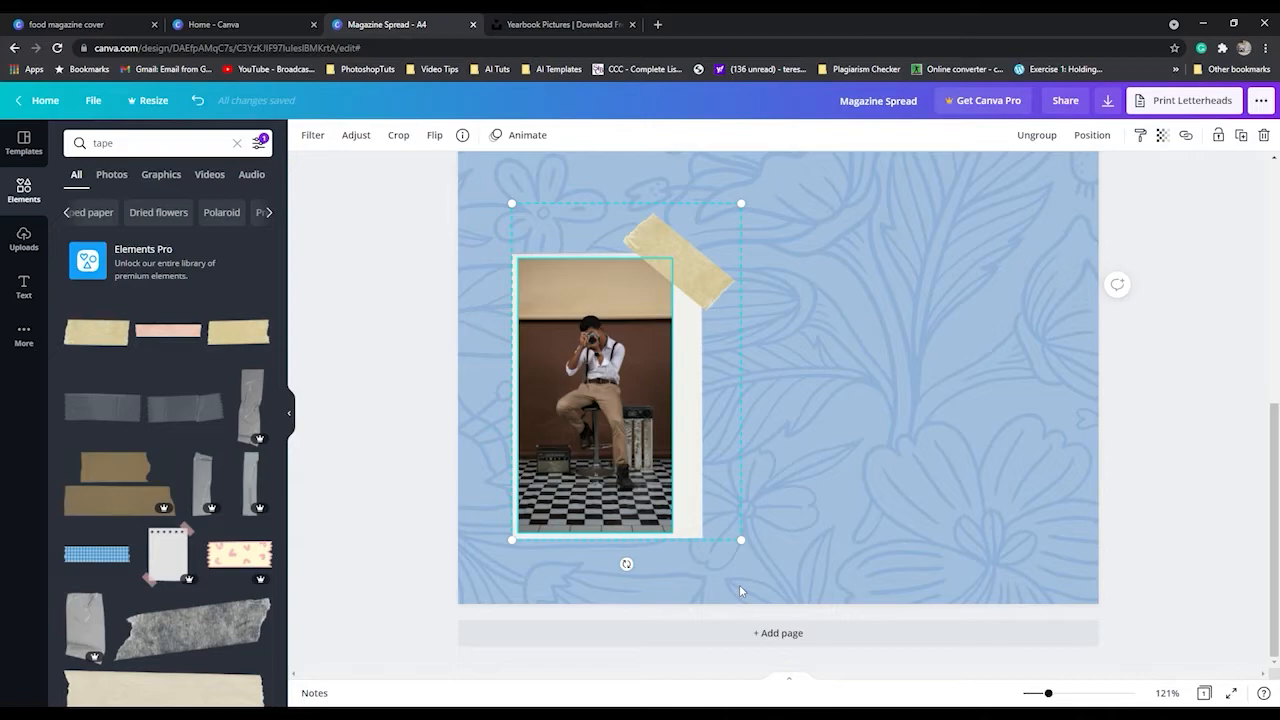
pyautogui.moveTo(593, 424); pyautogui.dragTo(640, 426)
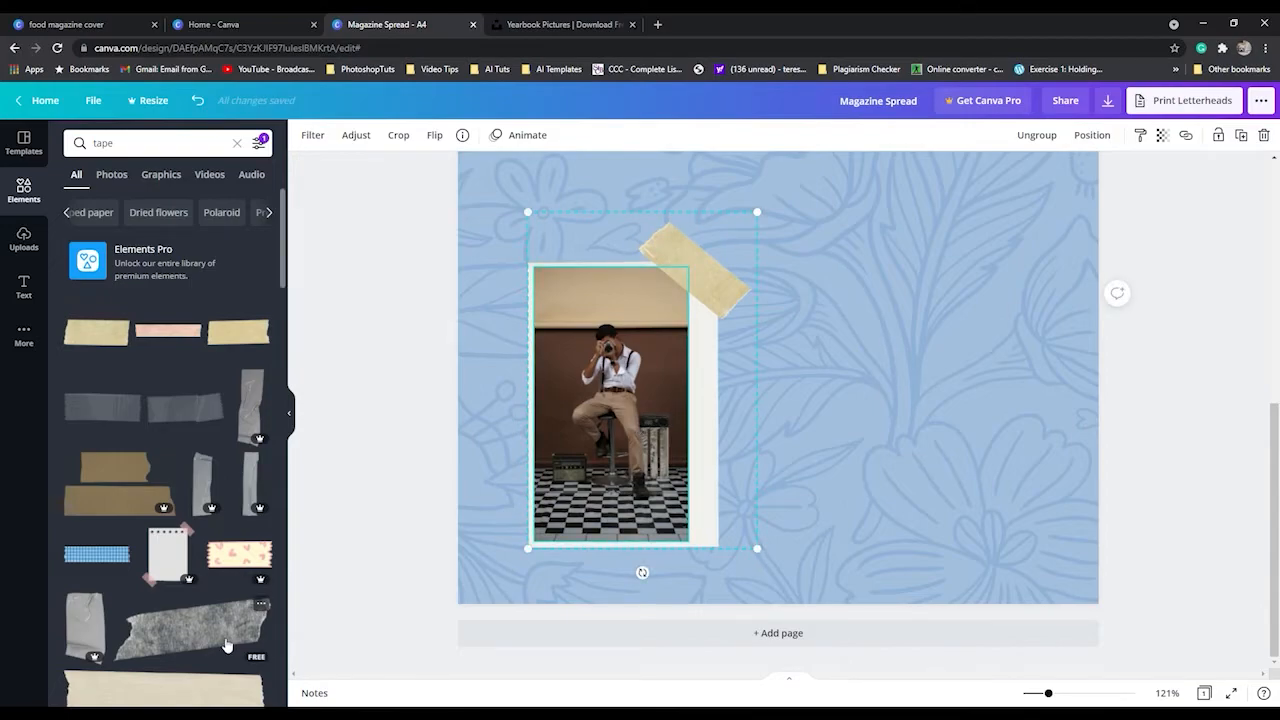
# Add a translucent tape strip, shrunk and rotated about 49°, across the lower-left corner of the photo's paper sheet.
pyautogui.click(190, 420)
pyautogui.moveTo(790, 175); pyautogui.dragTo(652, 553)
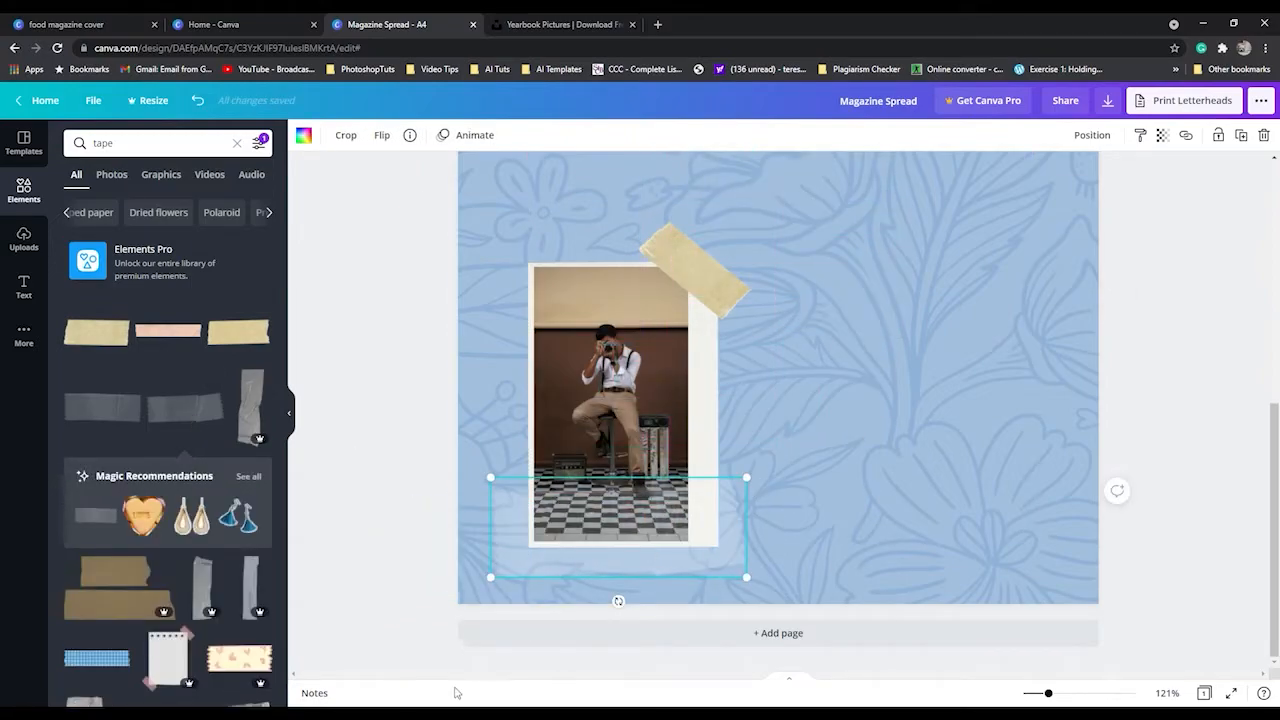
pyautogui.moveTo(618, 601); pyautogui.dragTo(574, 584)
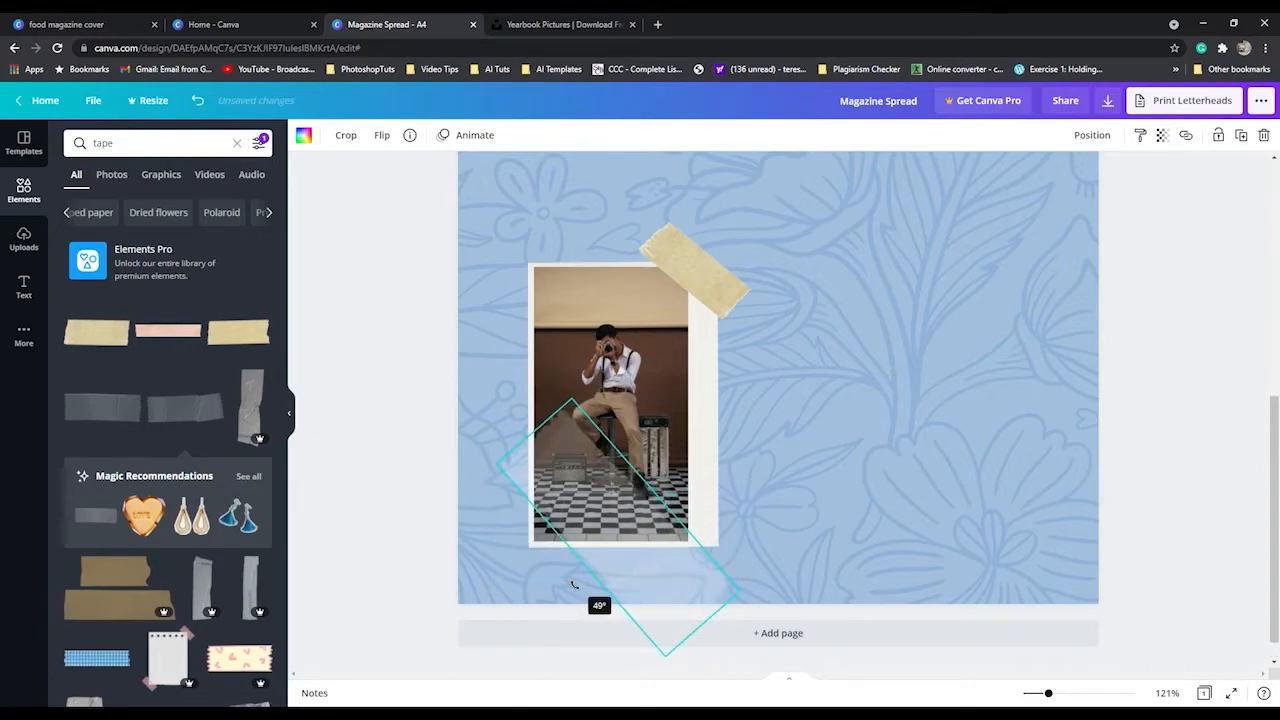
pyautogui.moveTo(608, 545); pyautogui.dragTo(569, 546)
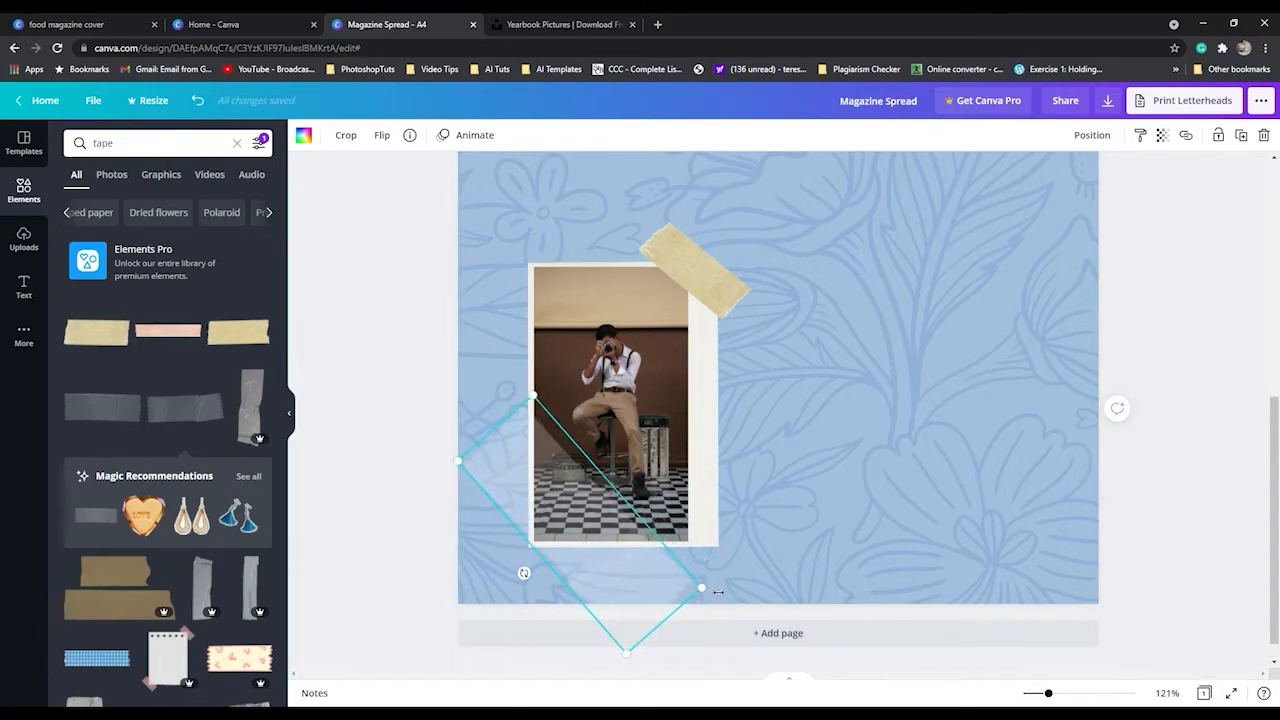
pyautogui.moveTo(708, 596); pyautogui.dragTo(592, 540)
pyautogui.moveTo(537, 500); pyautogui.dragTo(579, 576)
# Ungroup the taped photo and regroup all its parts together with the translucent tape strip.
pyautogui.click(611, 487)
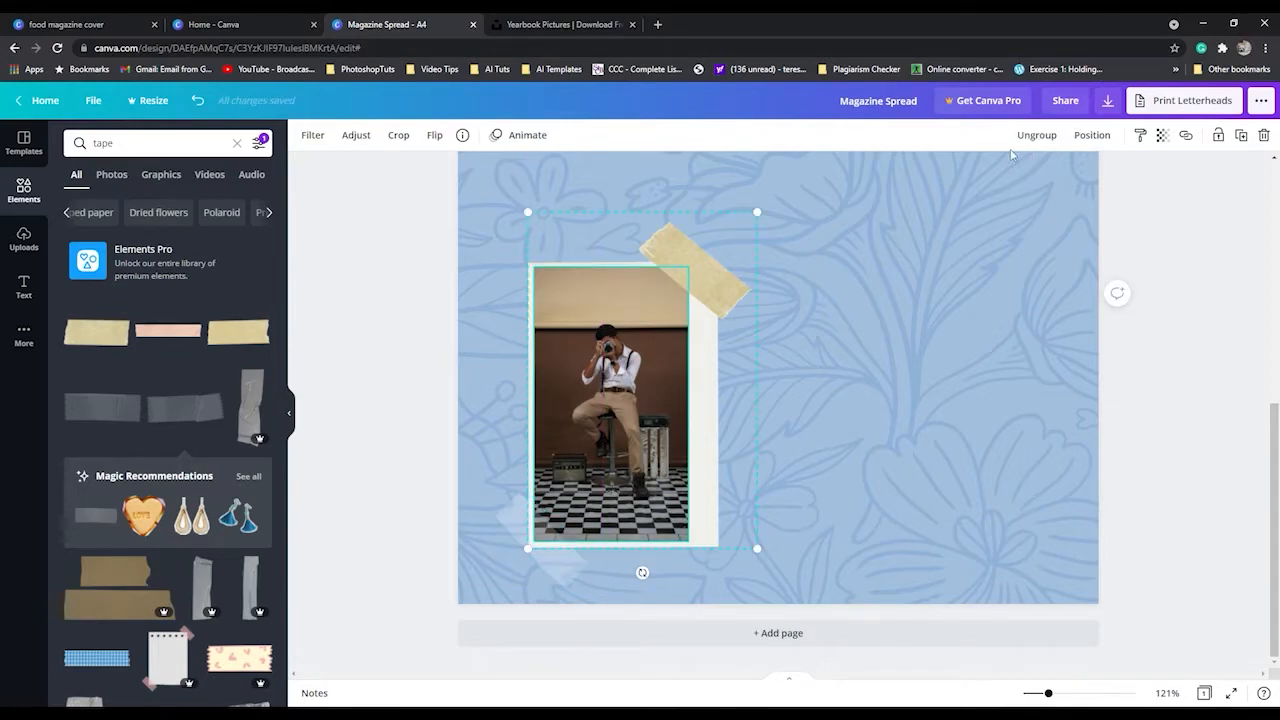
pyautogui.click(1036, 134)
pyautogui.keyDown('shift'); pyautogui.click(573, 578); pyautogui.keyUp('shift')
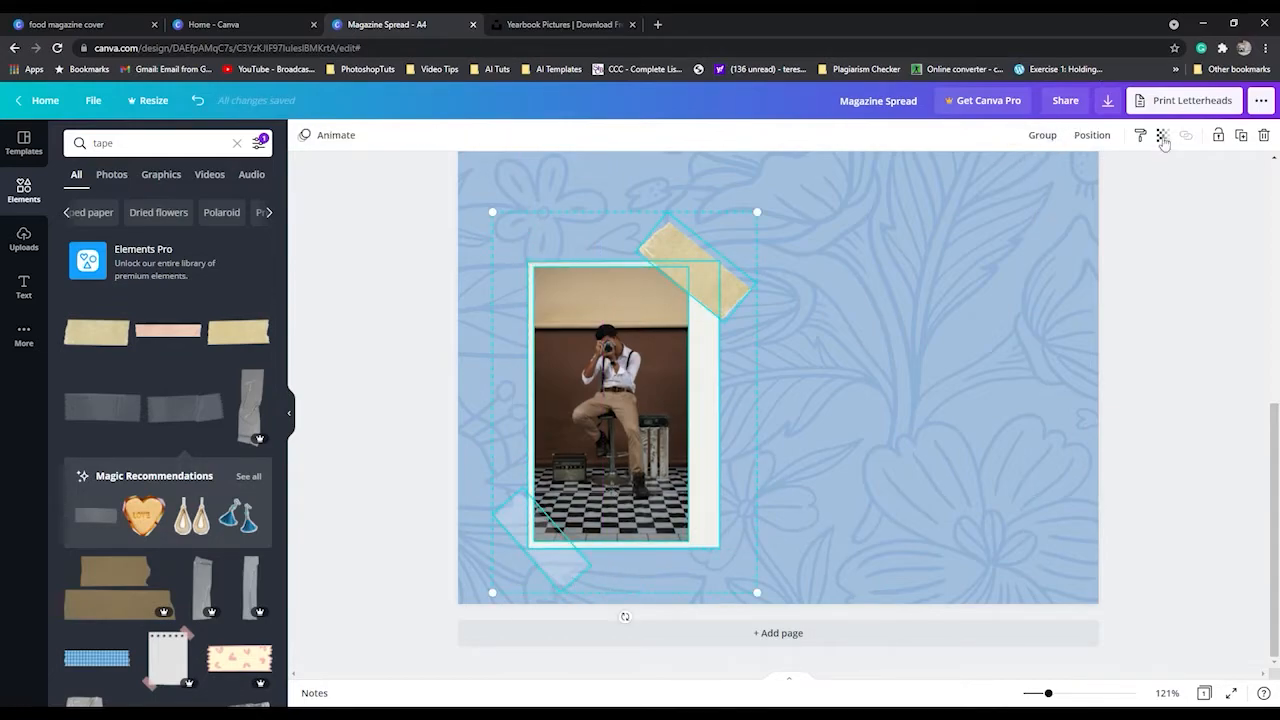
pyautogui.click(1042, 134)
pyautogui.click(787, 460)
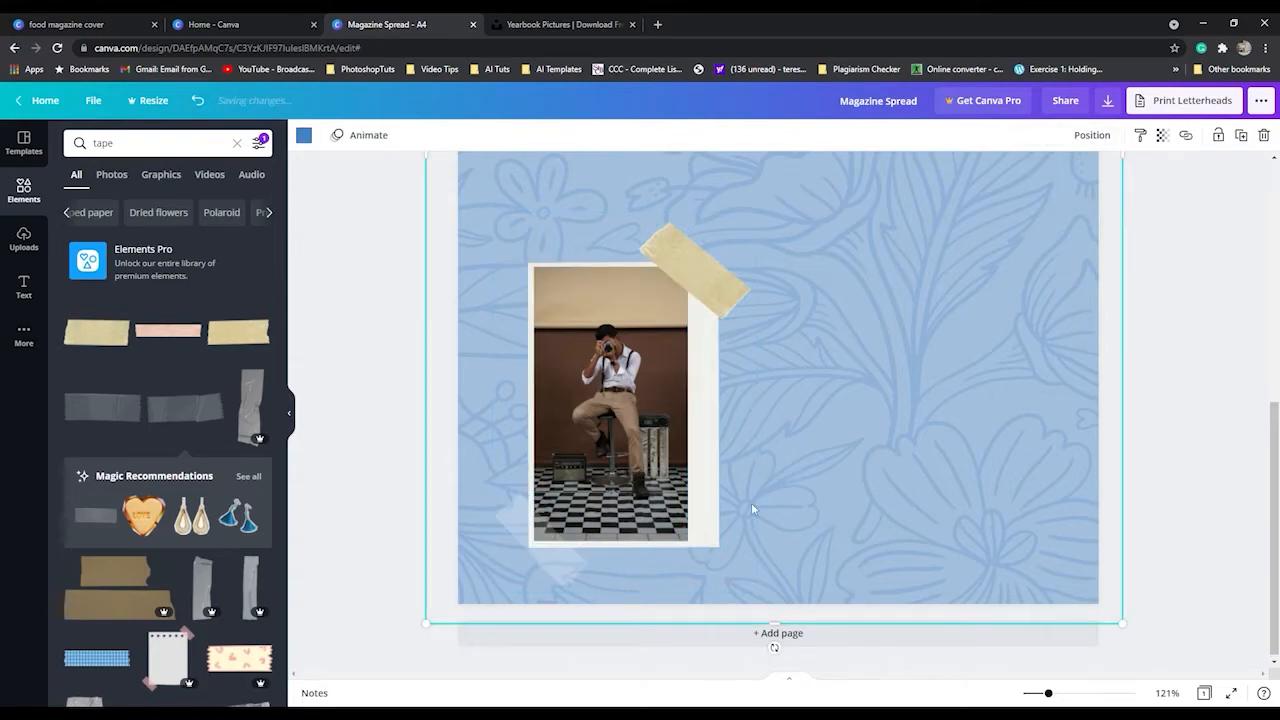
pyautogui.scroll(5, 794, 383)
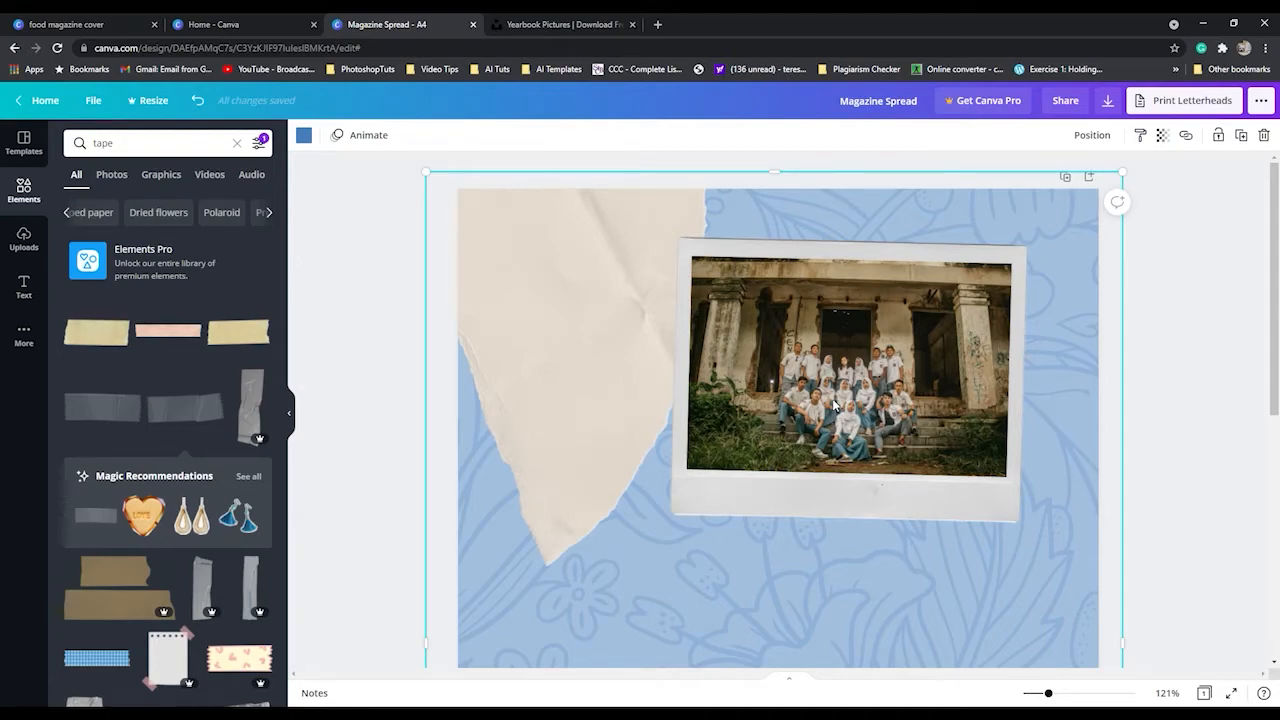
pyautogui.scroll(-3, 835, 405)
pyautogui.scroll(-2, 242, 607)
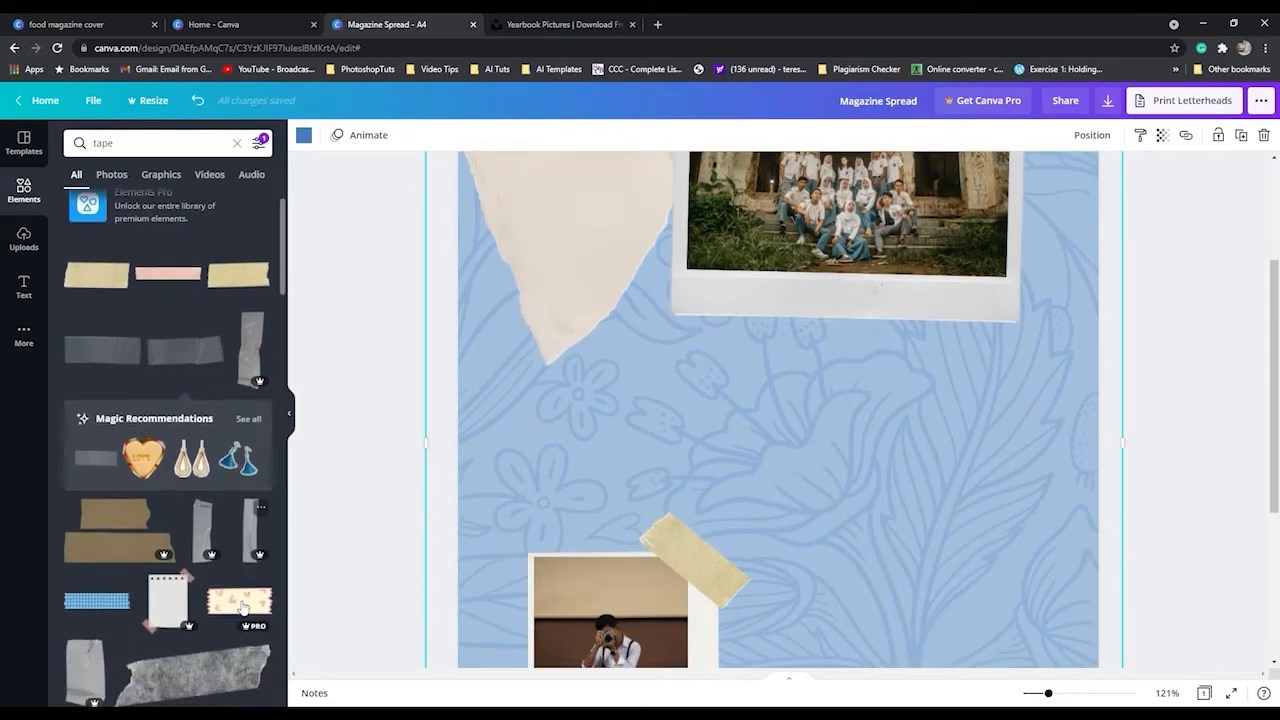
pyautogui.scroll(2, 210, 520)
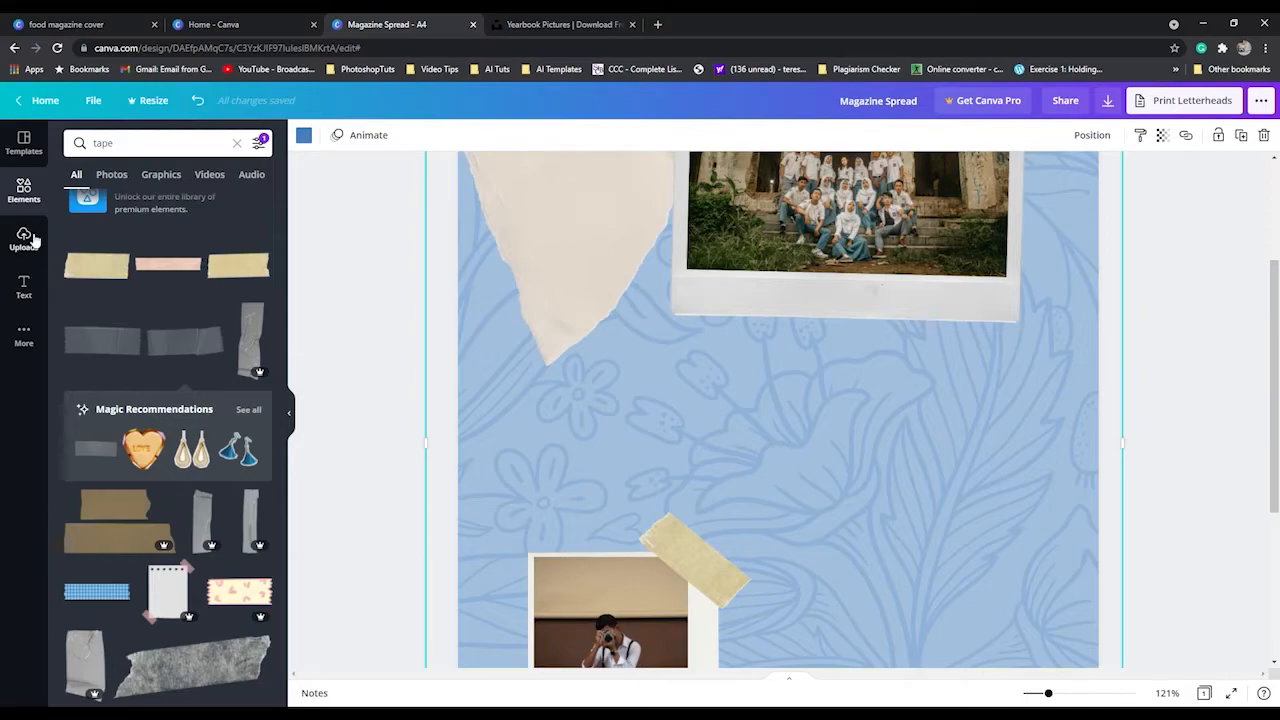
pyautogui.click(24, 240)
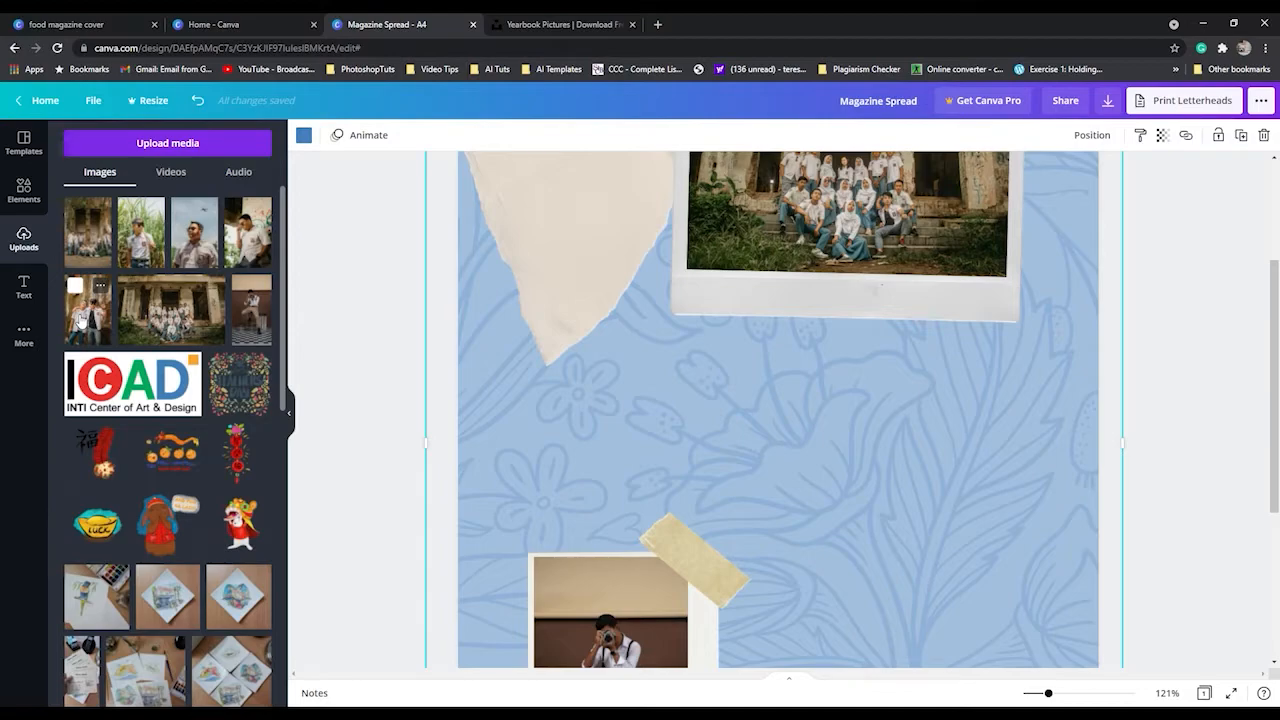
# Search the design elements for "polaroid".
pyautogui.click(24, 187)
pyautogui.moveTo(142, 150); pyautogui.dragTo(60, 146)
pyautogui.write('polo')
pyautogui.write('r')
pyautogui.click(129, 228)
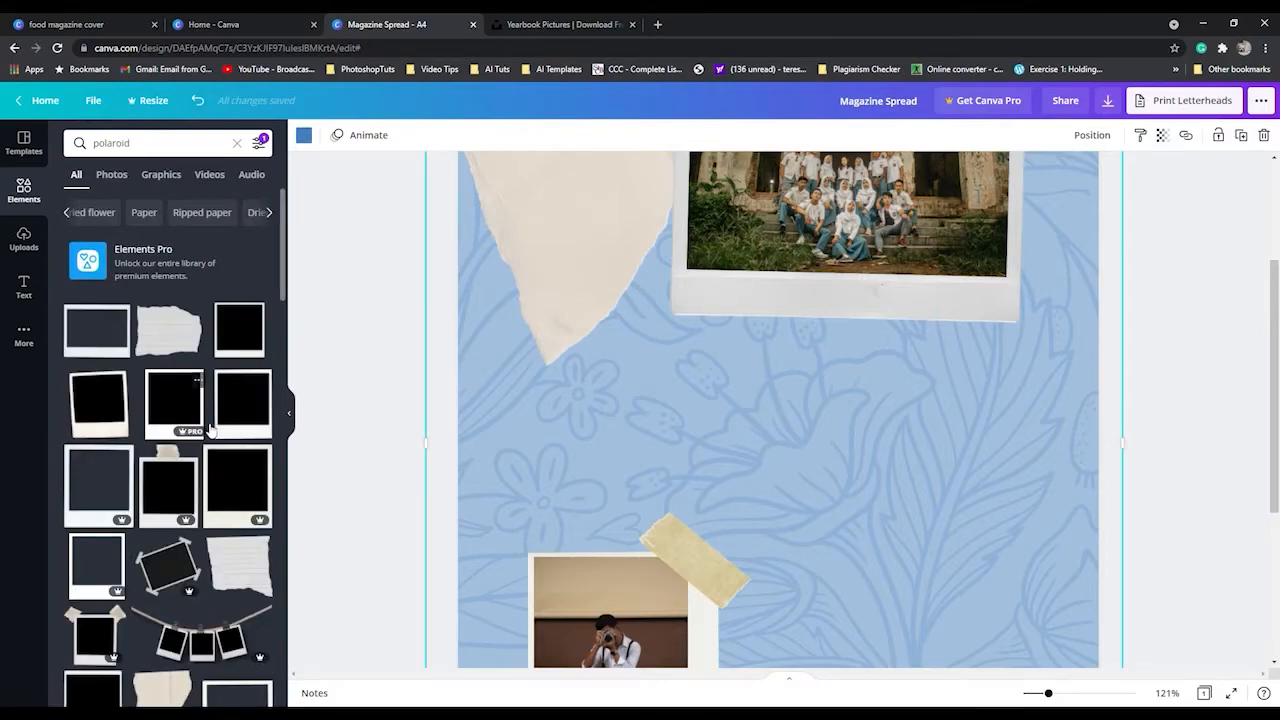
# Add the free row of three stapled polaroid frames and place it between the group photo and the camera photo.
pyautogui.scroll(-1, 210, 428)
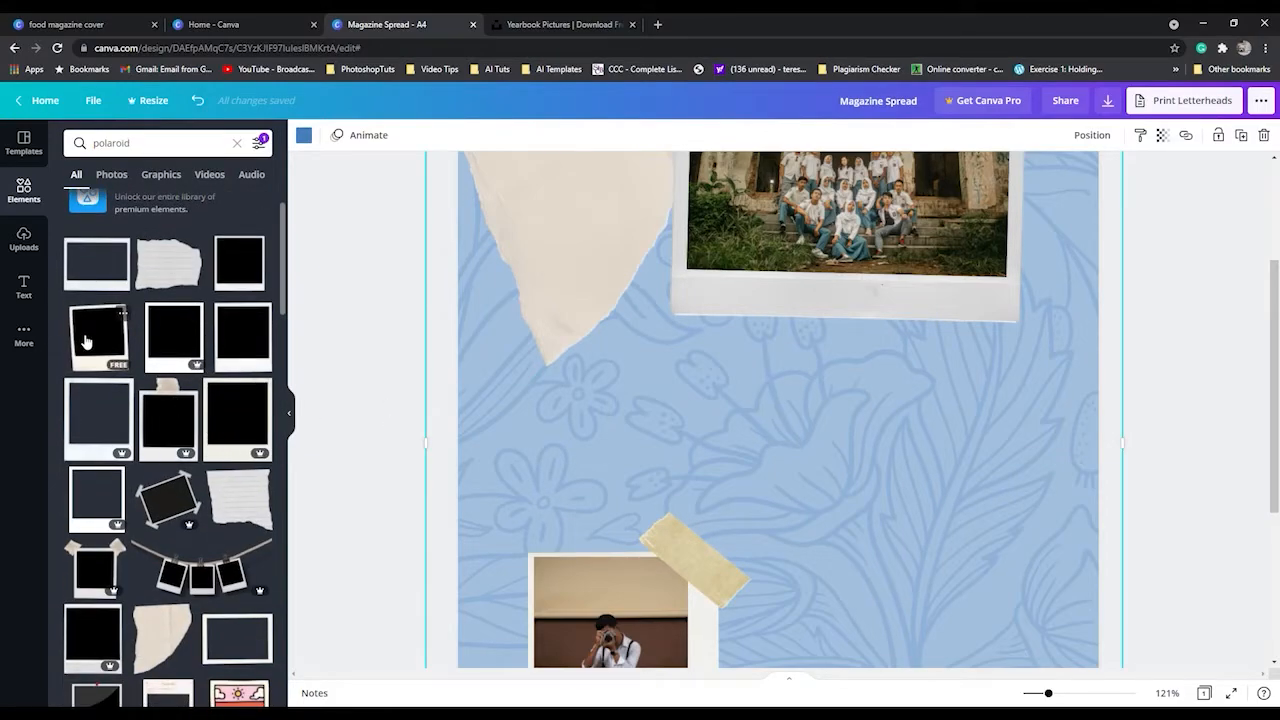
pyautogui.scroll(-4, 85, 342)
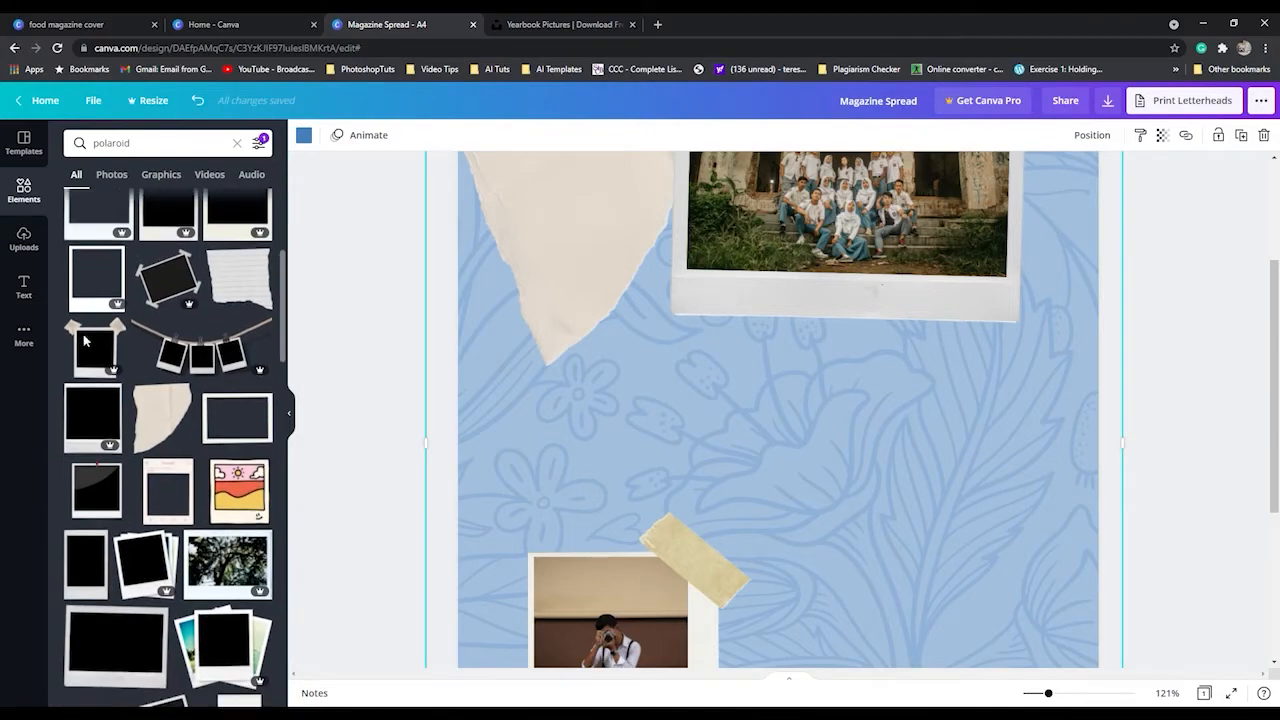
pyautogui.scroll(-6, 85, 342)
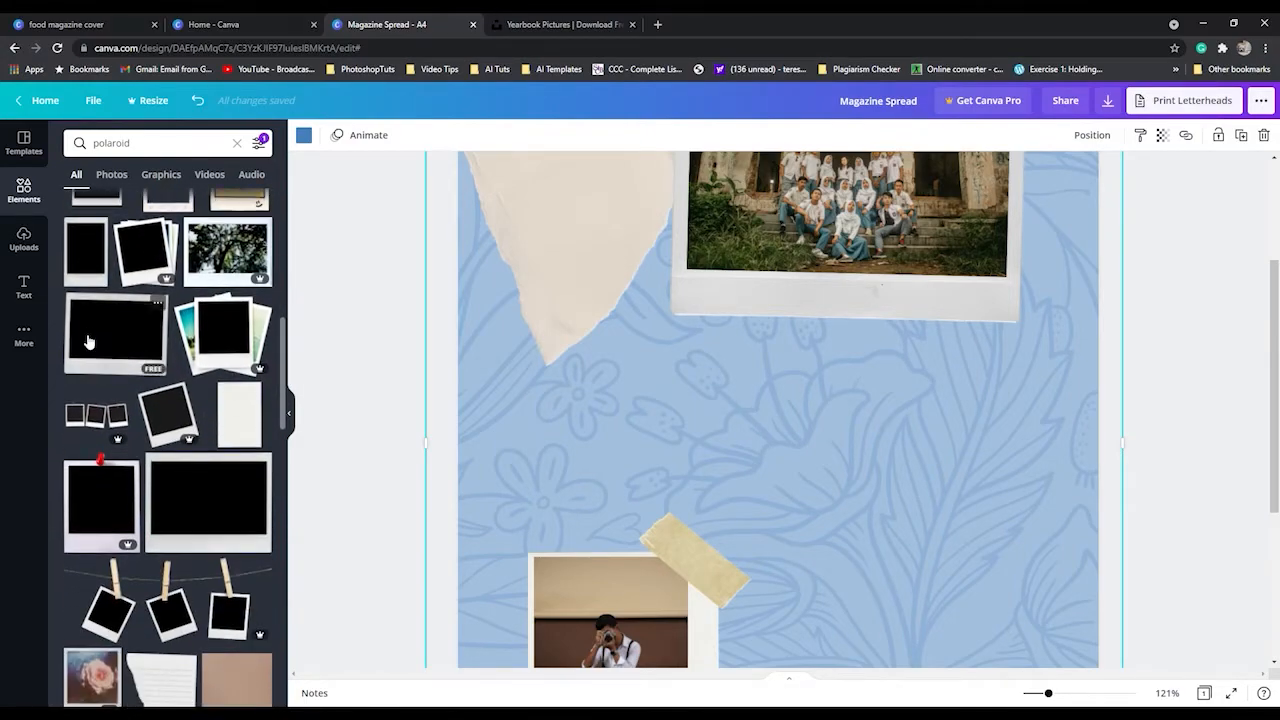
pyautogui.scroll(-4, 88, 342)
pyautogui.scroll(4, 95, 340)
pyautogui.scroll(-2, 229, 434)
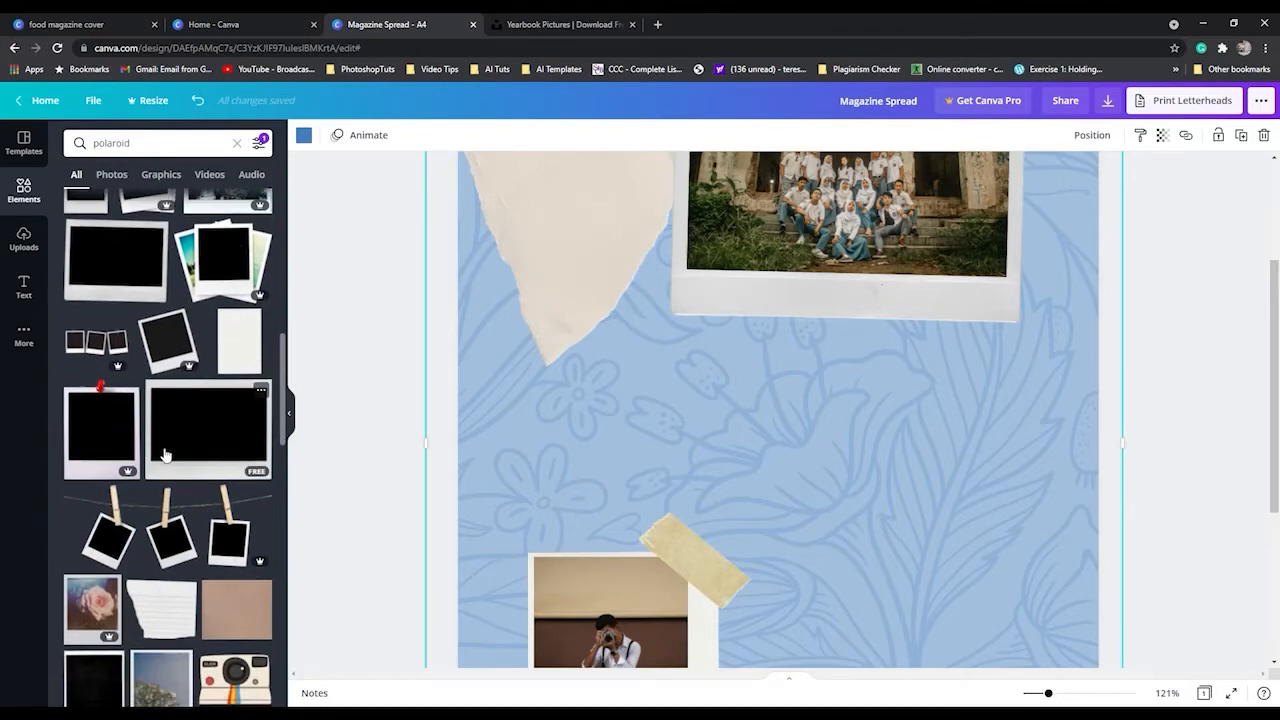
pyautogui.scroll(-2, 180, 534)
pyautogui.scroll(-1, 180, 534)
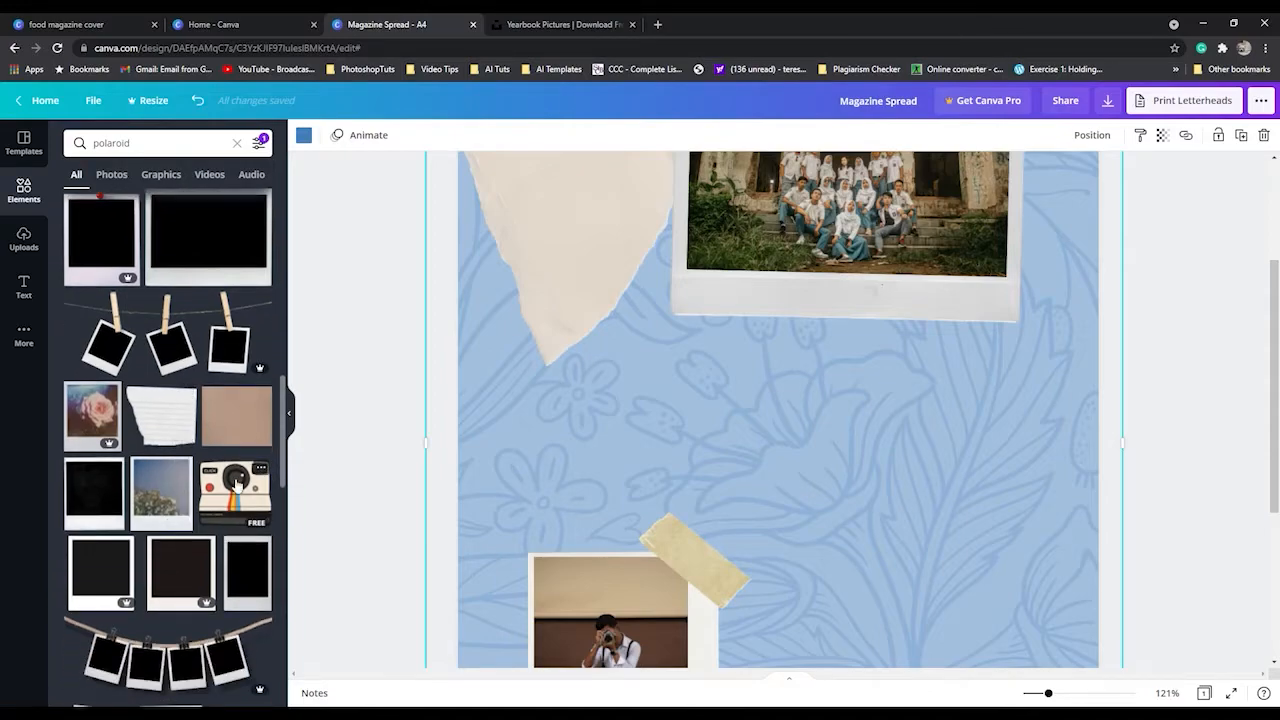
pyautogui.scroll(-2, 221, 510)
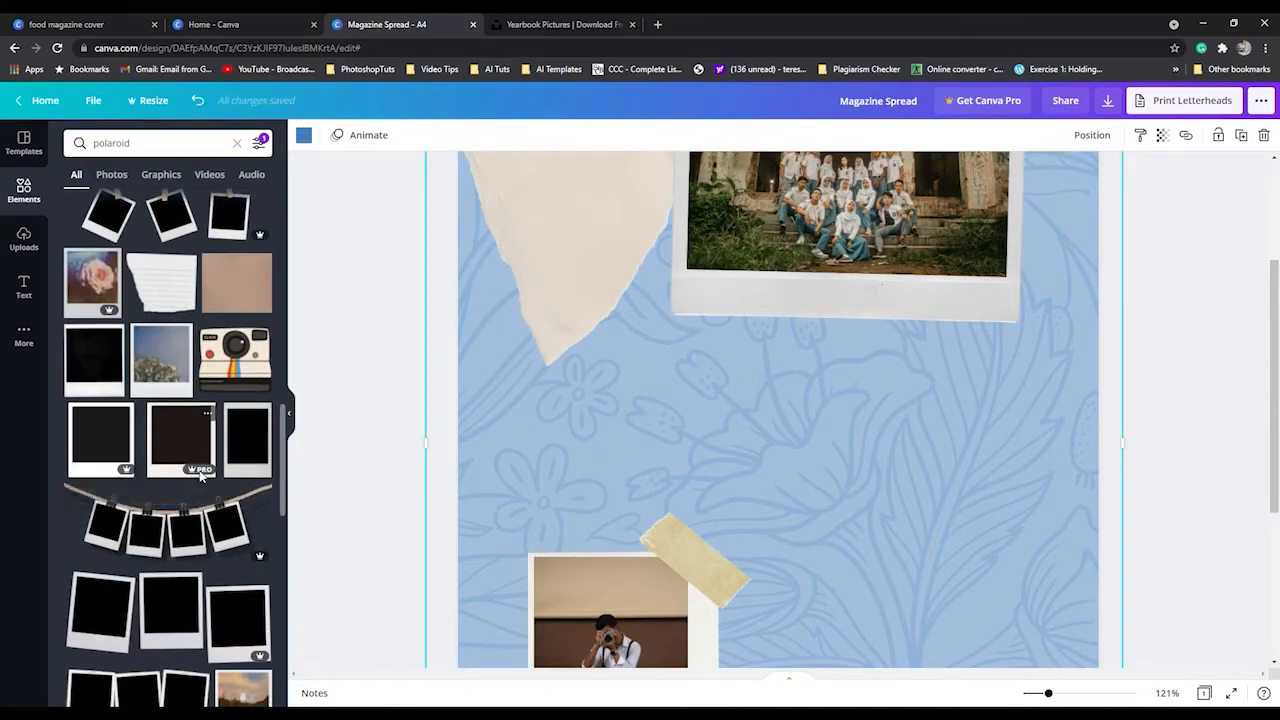
pyautogui.scroll(-1, 185, 477)
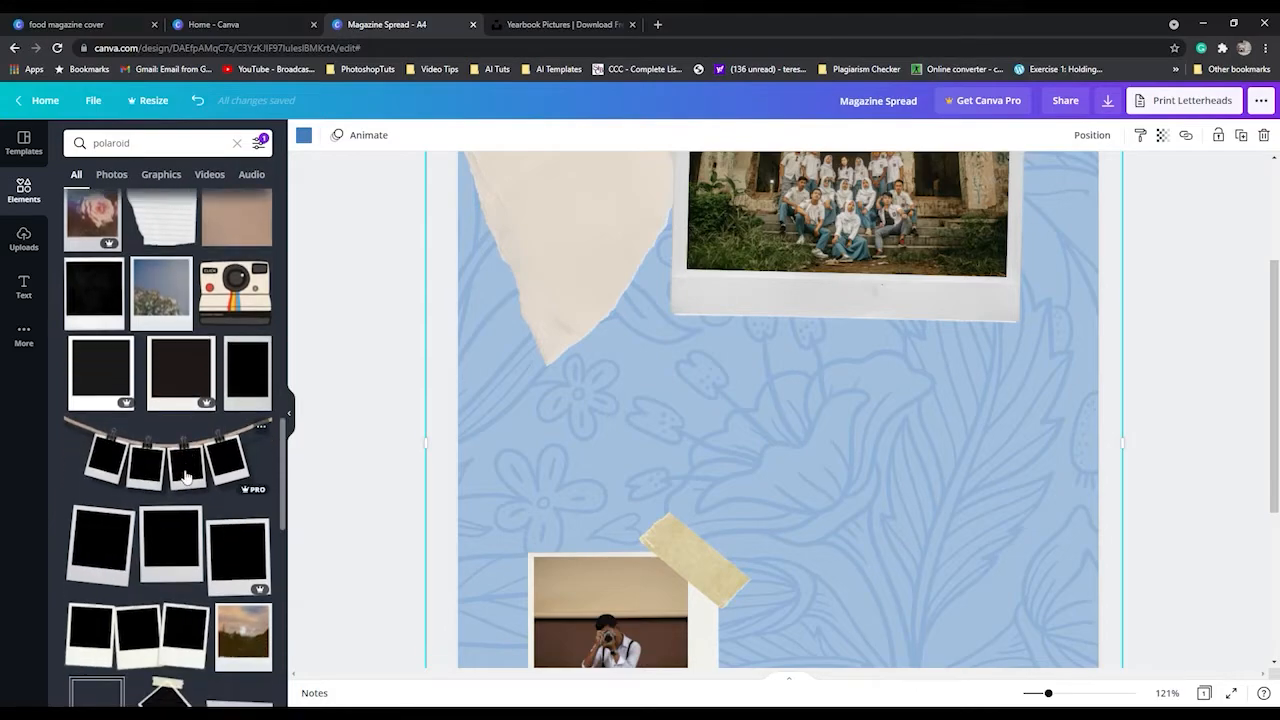
pyautogui.scroll(-2, 185, 477)
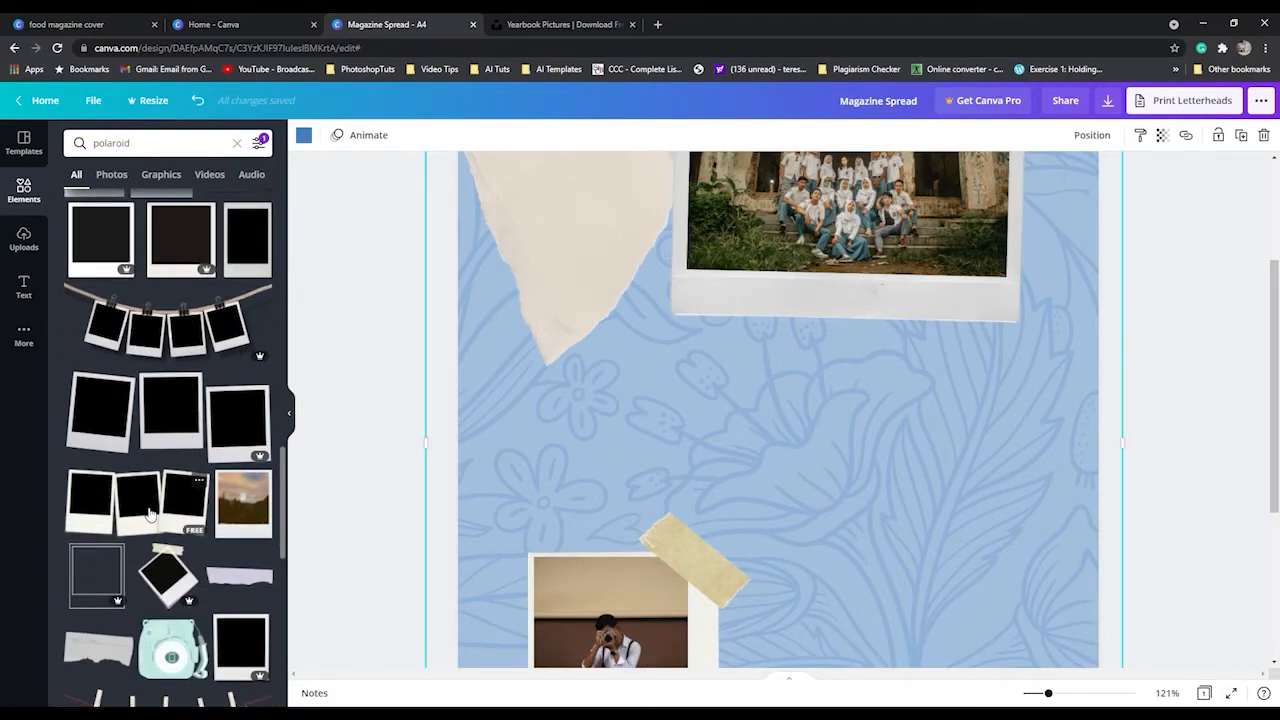
pyautogui.click(149, 514)
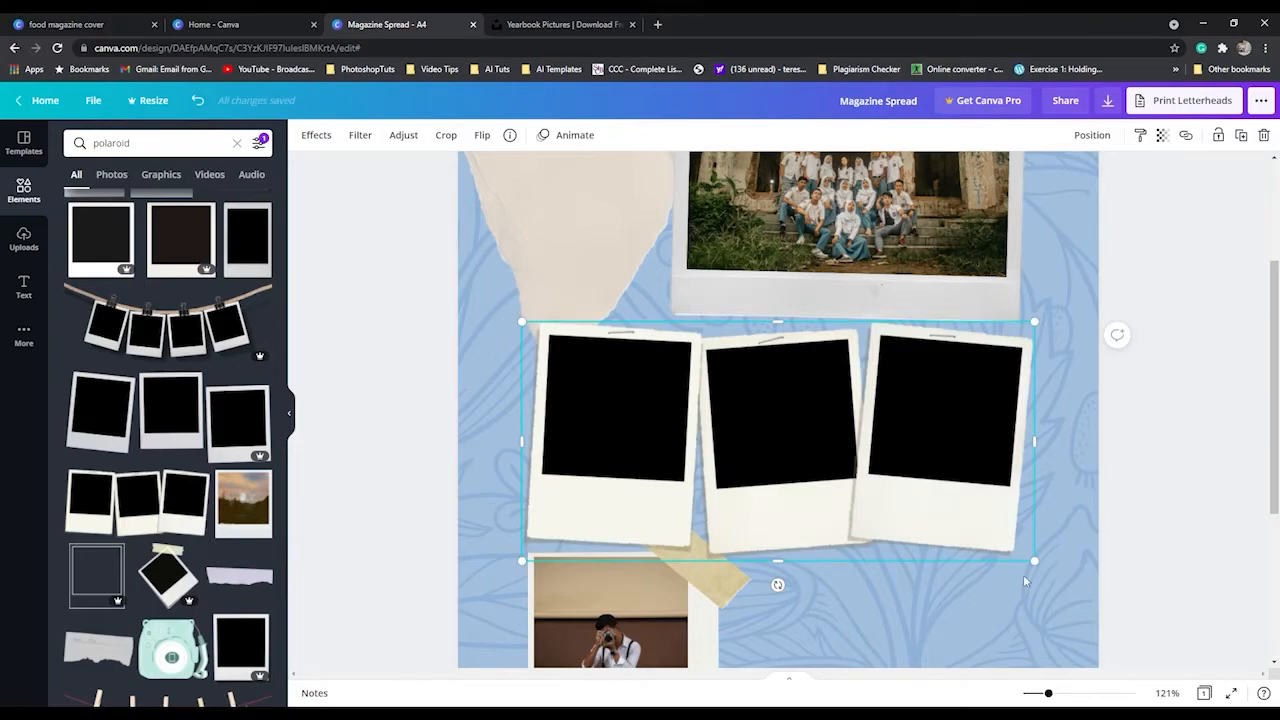
pyautogui.moveTo(904, 513); pyautogui.dragTo(898, 479)
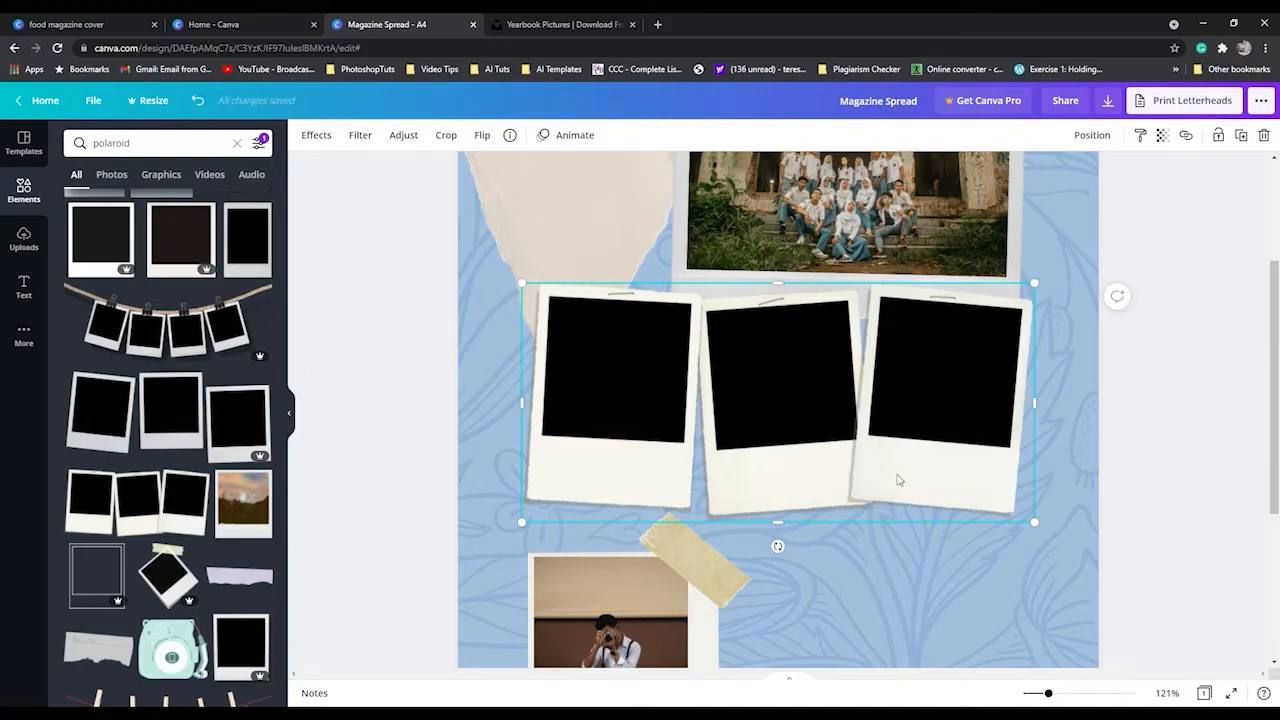
pyautogui.moveTo(898, 452); pyautogui.dragTo(904, 469)
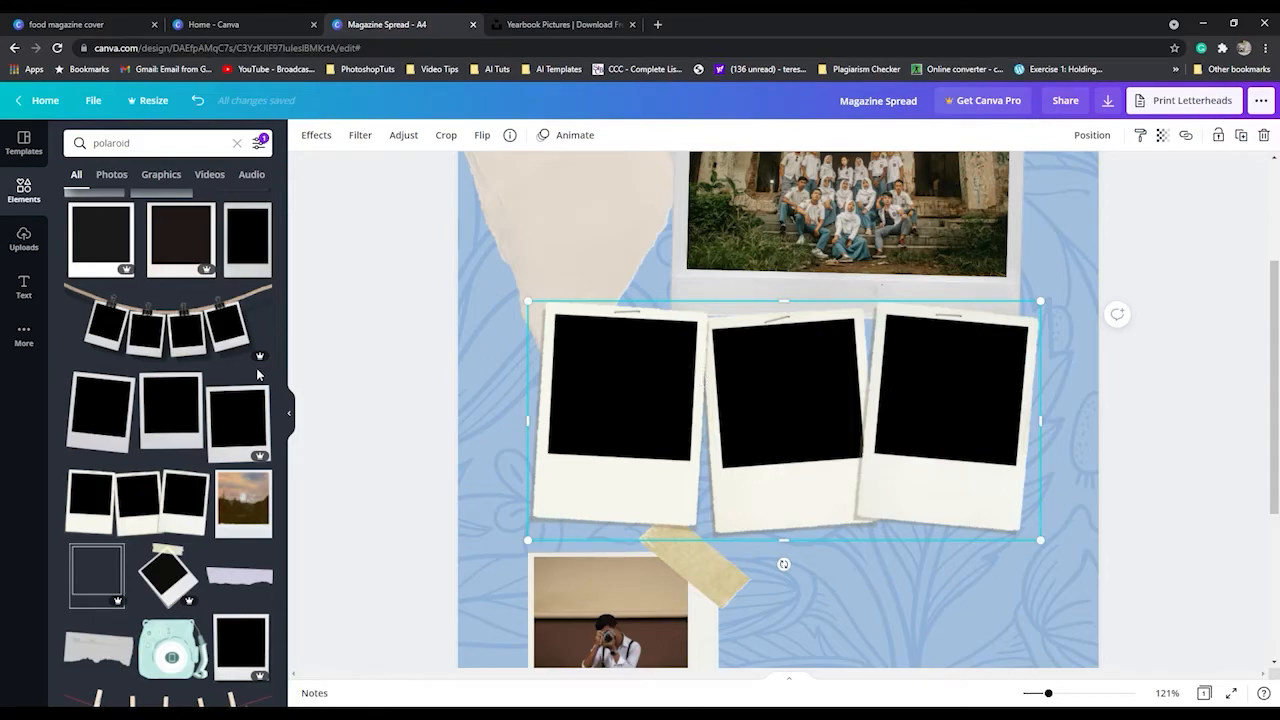
# Add the uploaded photo of two students, shrink it, crop its upper and lower parts, and move it over the middle polaroid.
pyautogui.click(24, 240)
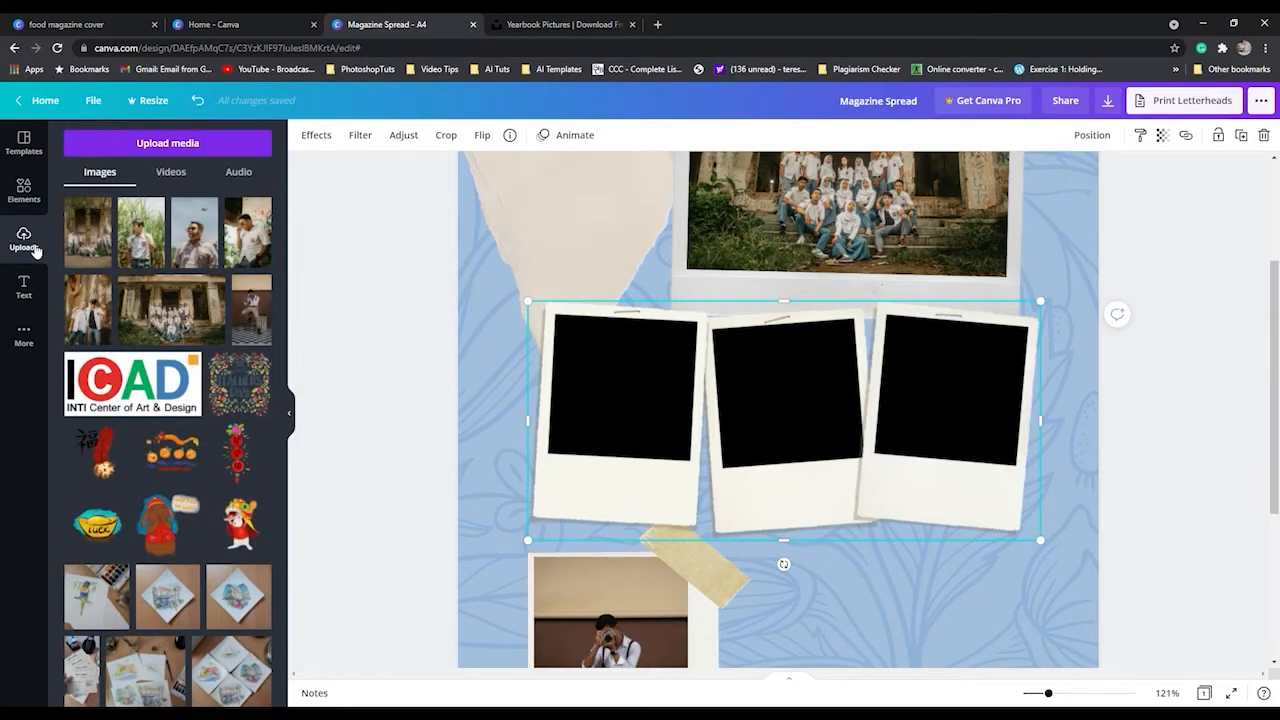
pyautogui.moveTo(100, 330); pyautogui.dragTo(947, 303)
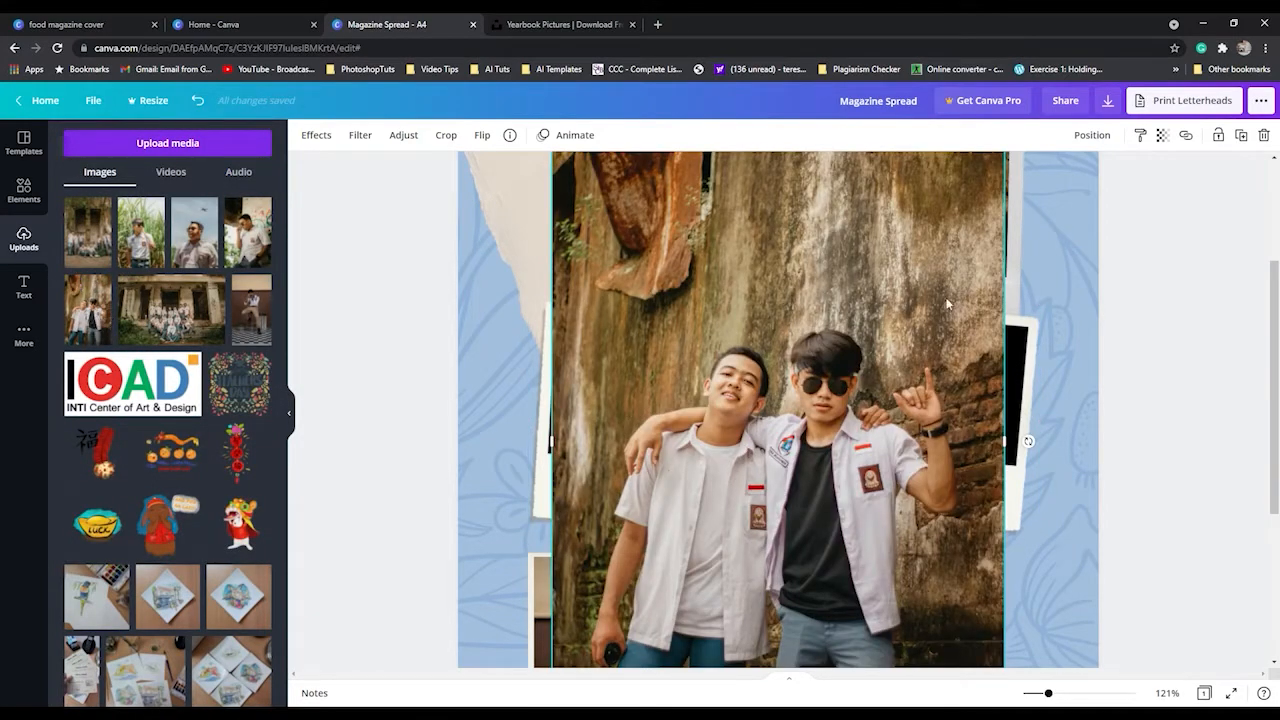
pyautogui.moveTo(950, 218); pyautogui.dragTo(946, 303)
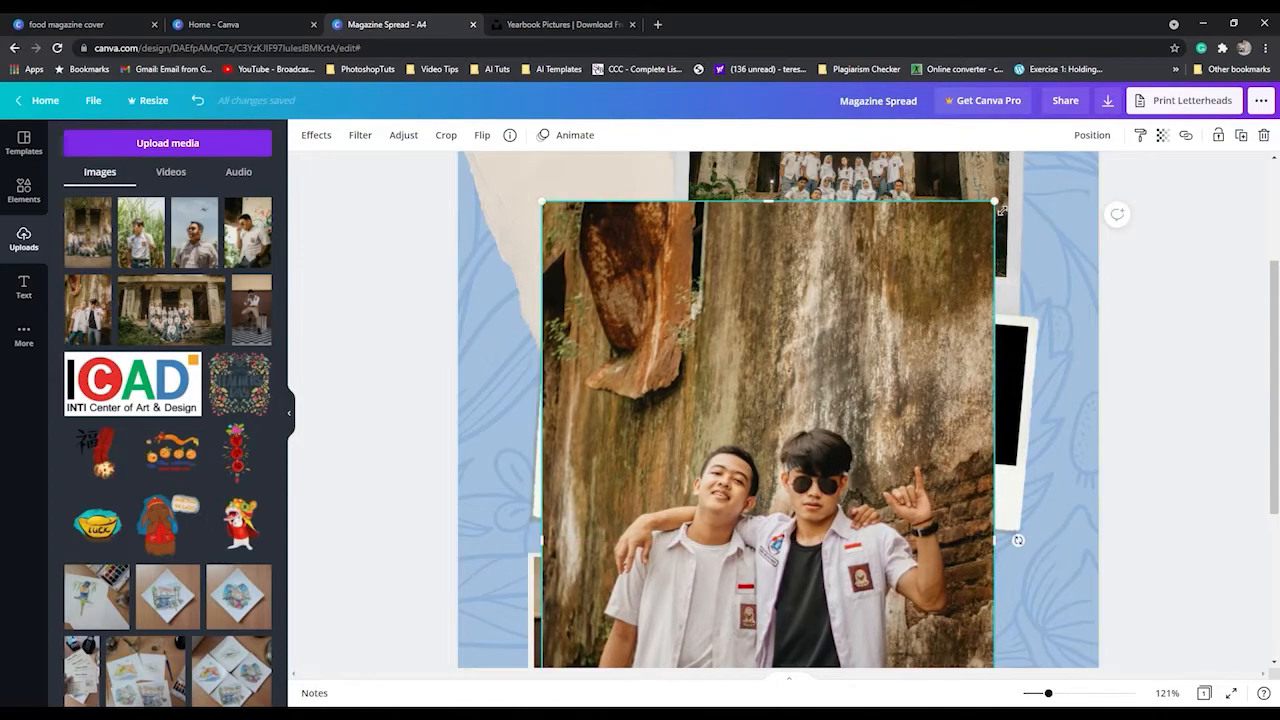
pyautogui.moveTo(1011, 540); pyautogui.dragTo(763, 551)
pyautogui.moveTo(738, 640); pyautogui.dragTo(718, 336)
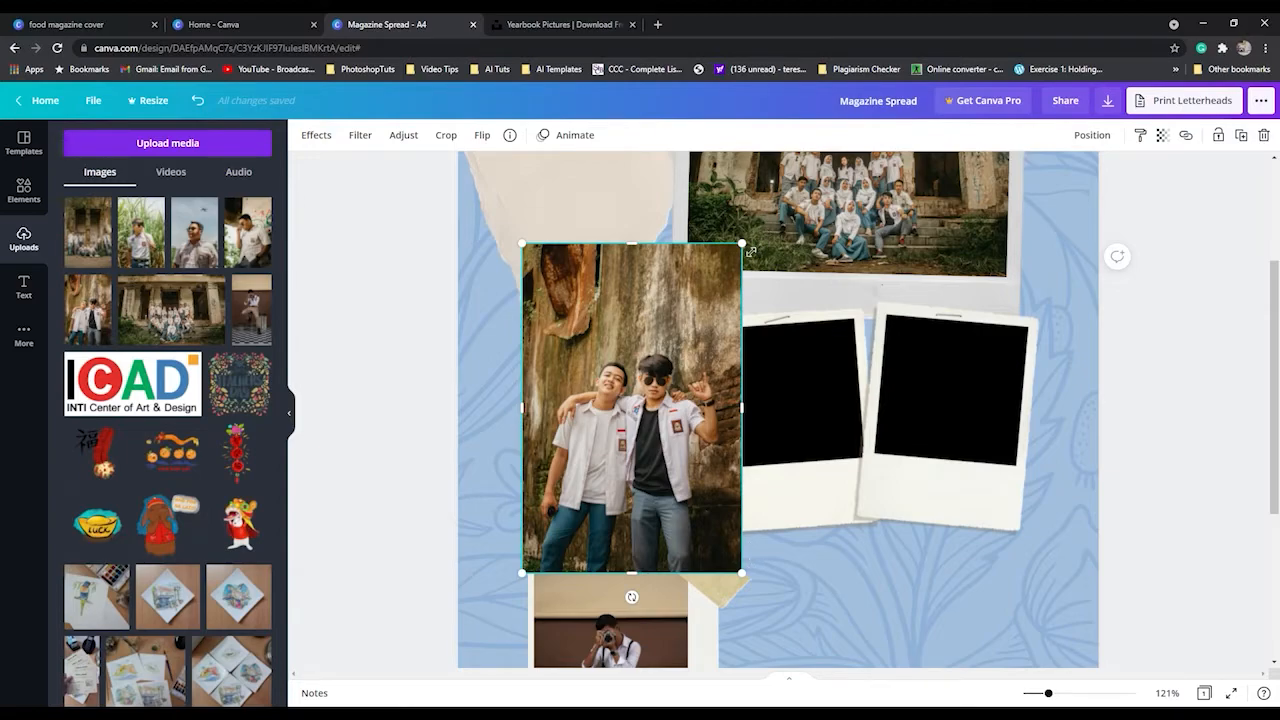
pyautogui.moveTo(741, 243); pyautogui.dragTo(776, 326)
pyautogui.moveTo(772, 581); pyautogui.dragTo(763, 533)
pyautogui.click(670, 458)
pyautogui.click(666, 458)
pyautogui.moveTo(666, 458); pyautogui.dragTo(778, 457)
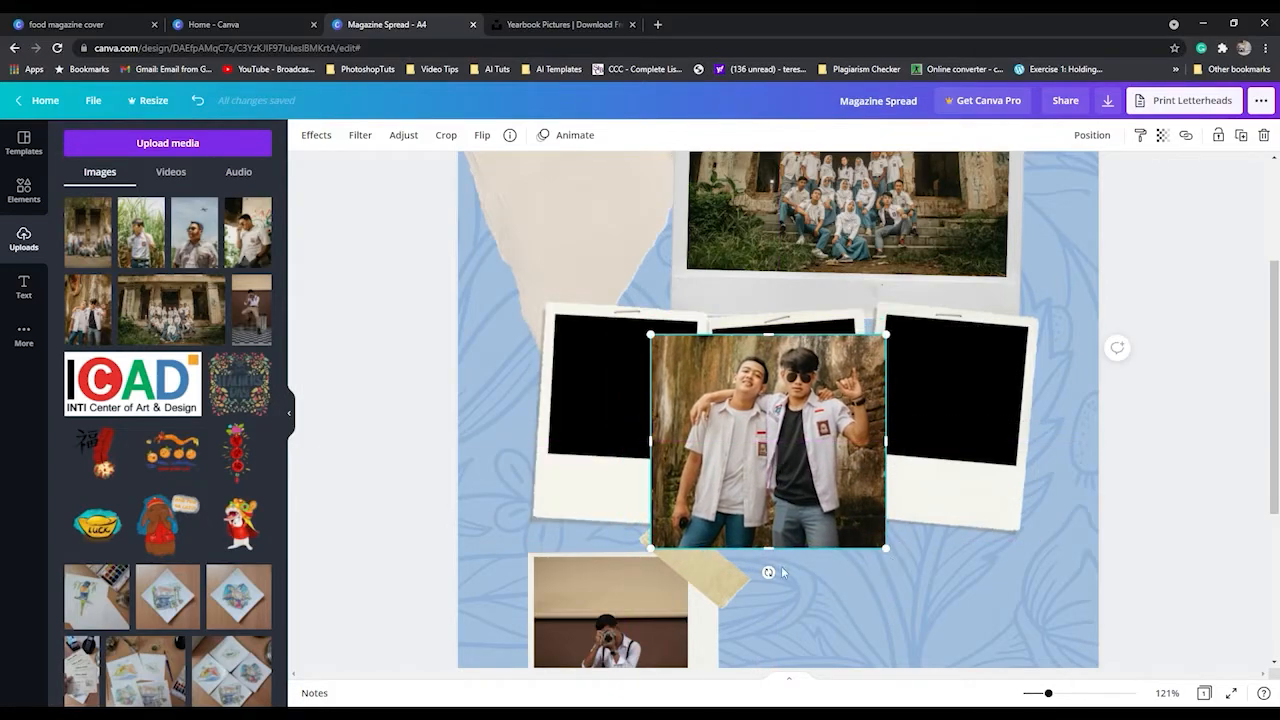
# Tilt the two-student photo counterclockwise, shrink it, and adjust its crop and position to fill the middle polaroid's black window.
pyautogui.moveTo(768, 572)
pyautogui.mouseDown()
pyautogui.moveTo(831, 569)
pyautogui.moveTo(770, 572)
pyautogui.mouseUp()
pyautogui.moveTo(665, 566); pyautogui.dragTo(722, 465)
pyautogui.moveTo(766, 378); pyautogui.dragTo(767, 383)
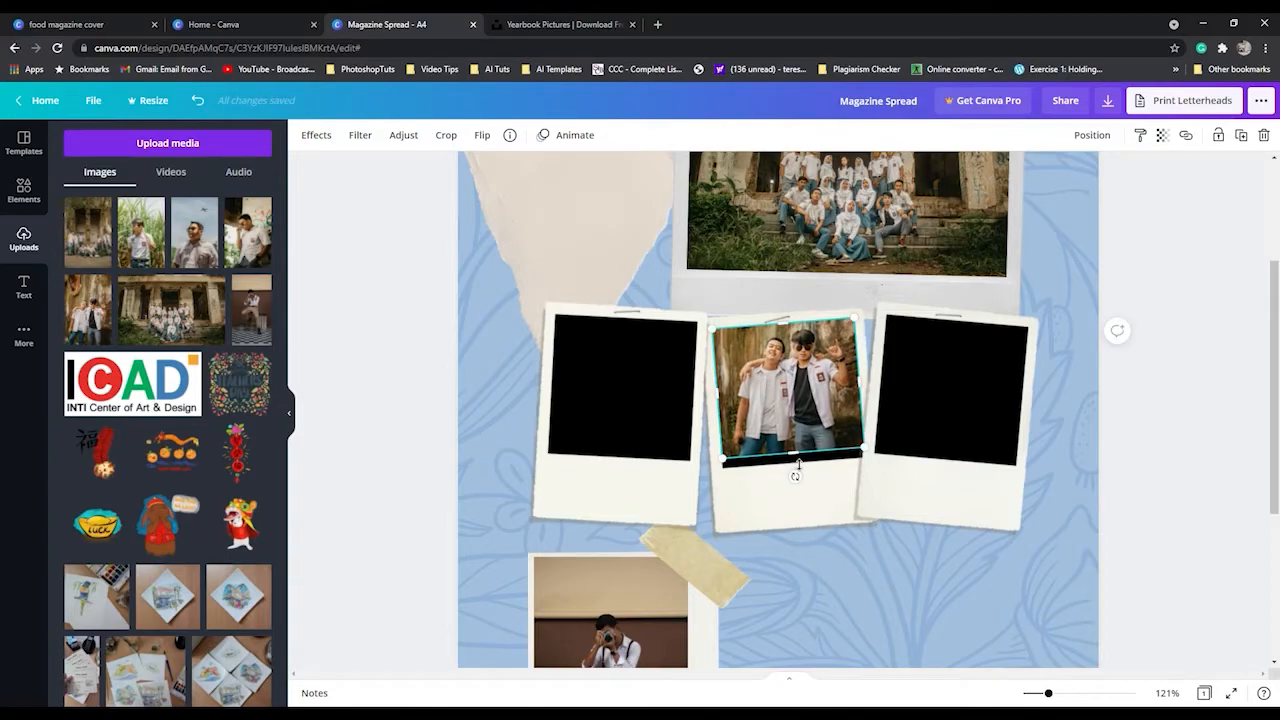
pyautogui.moveTo(801, 469); pyautogui.dragTo(801, 464)
pyautogui.moveTo(787, 402); pyautogui.dragTo(788, 411)
pyautogui.moveTo(794, 336); pyautogui.dragTo(793, 327)
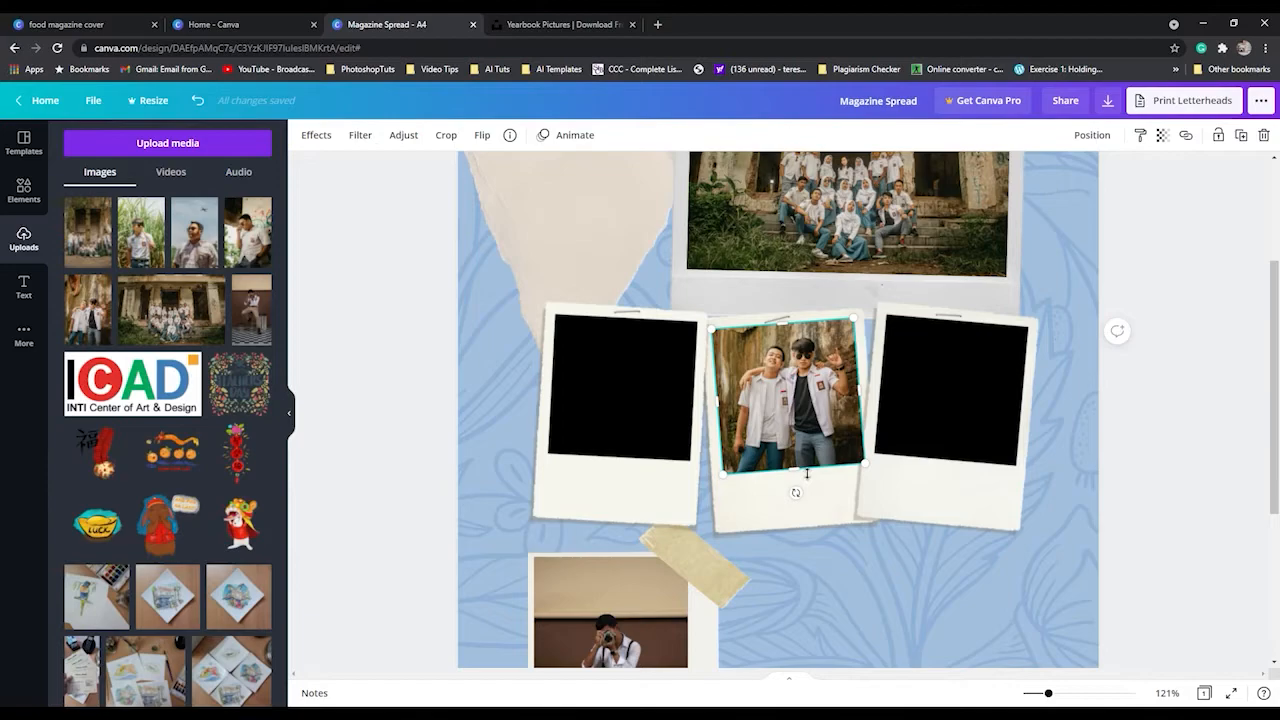
pyautogui.moveTo(808, 469); pyautogui.dragTo(812, 470)
pyautogui.press('Left')
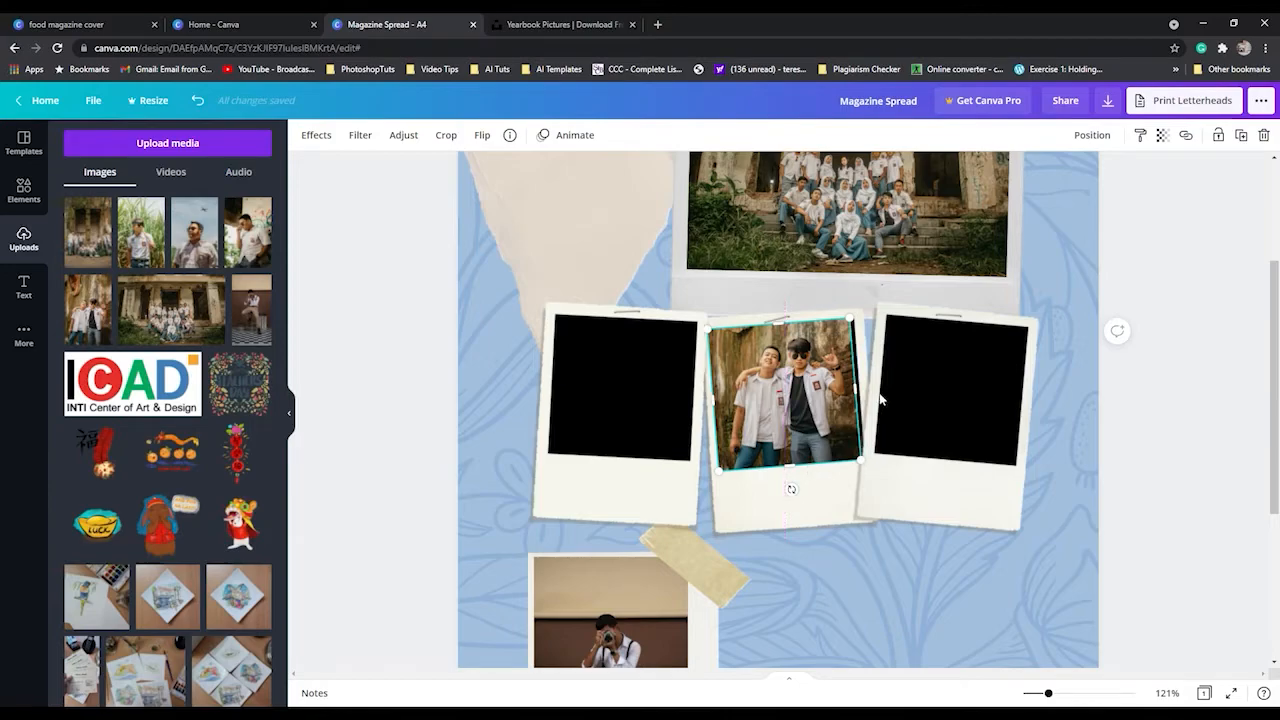
pyautogui.click(825, 509)
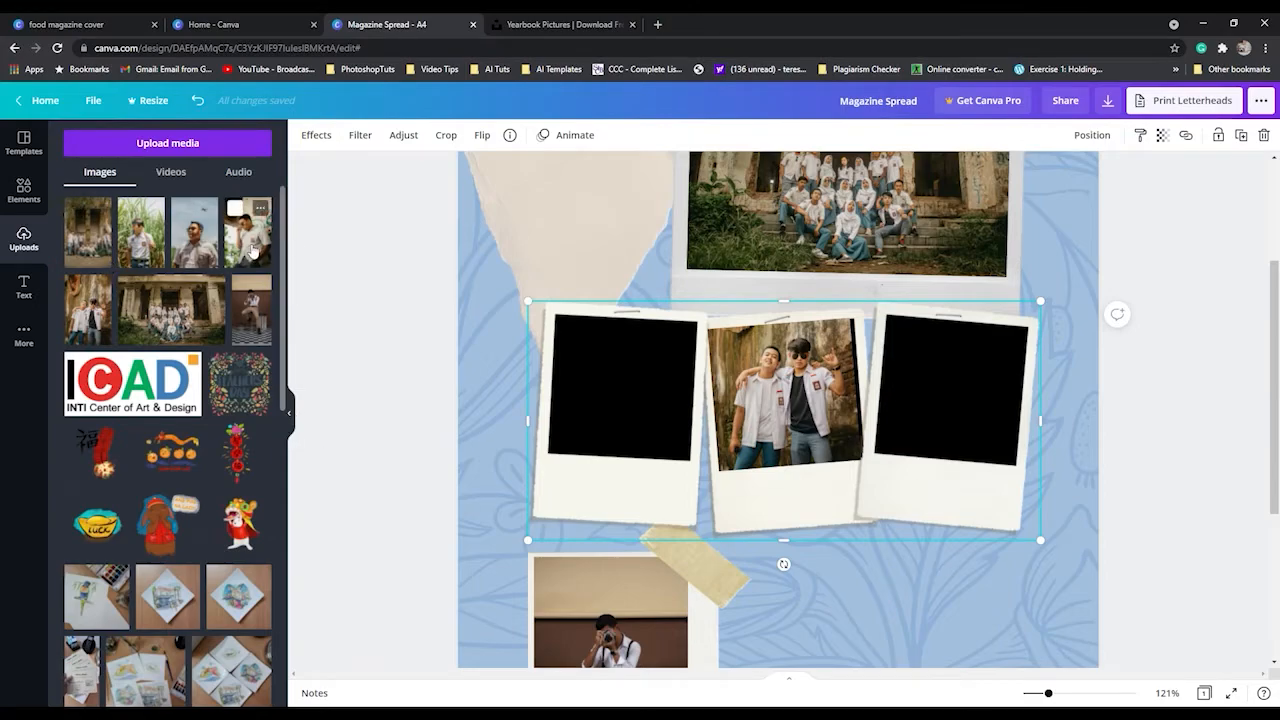
# Add the uploaded photo of the student by the graffiti wall, crop its upper part and shrink it to about polaroid width.
pyautogui.click(252, 251)
pyautogui.moveTo(841, 244); pyautogui.dragTo(756, 300)
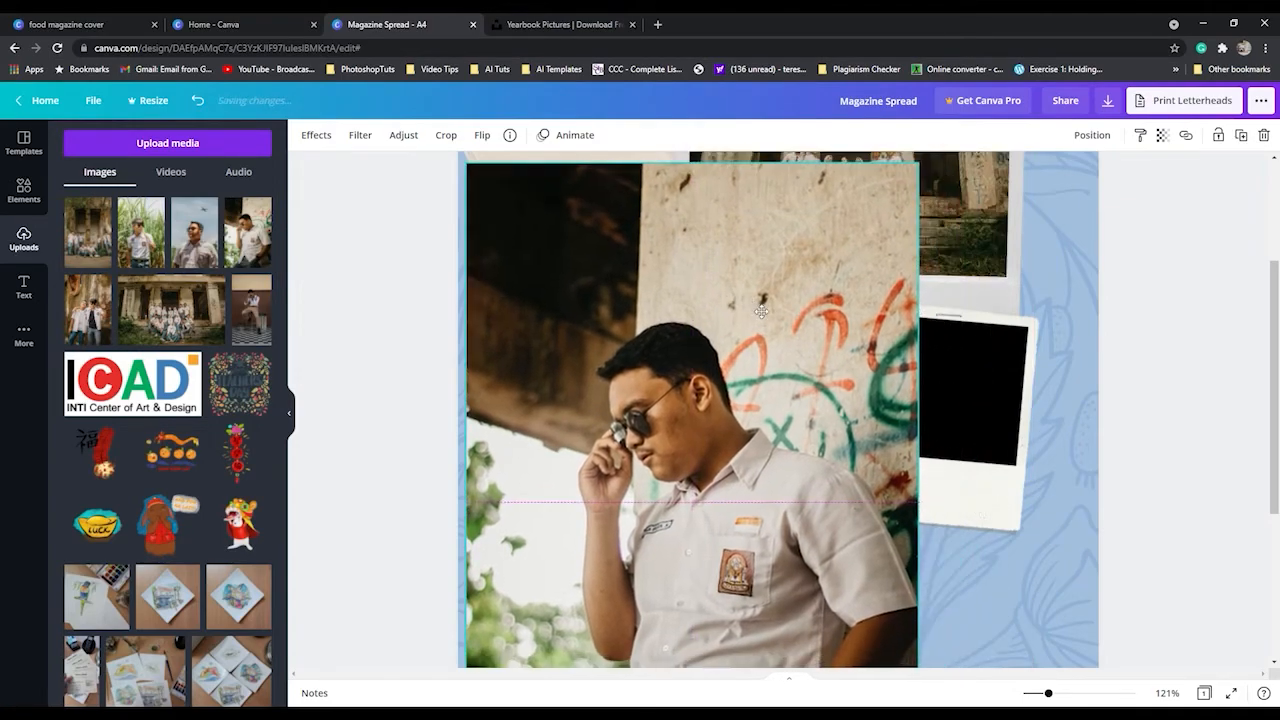
pyautogui.moveTo(927, 172); pyautogui.dragTo(894, 316)
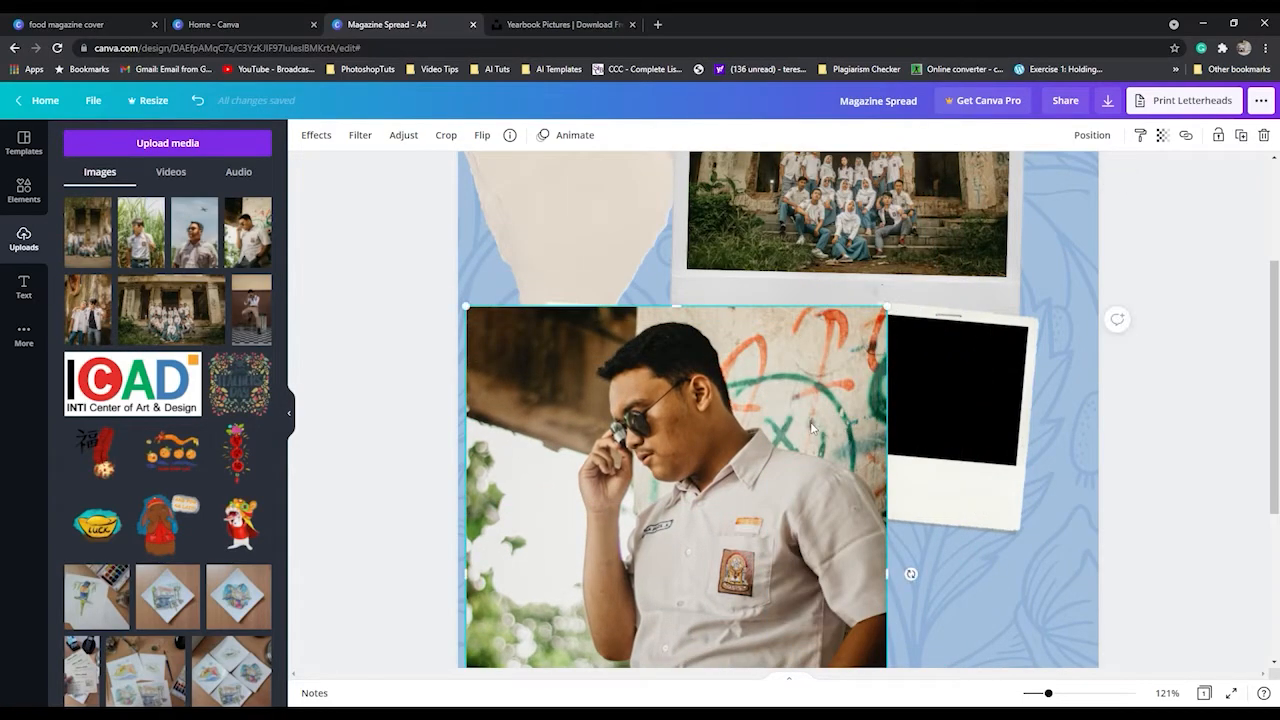
pyautogui.scroll(-3, 672, 534)
pyautogui.moveTo(480, 578); pyautogui.dragTo(716, 256)
pyautogui.moveTo(843, 549); pyautogui.dragTo(843, 551)
pyautogui.hotkey('ctrl', 'z')
pyautogui.click(813, 231)
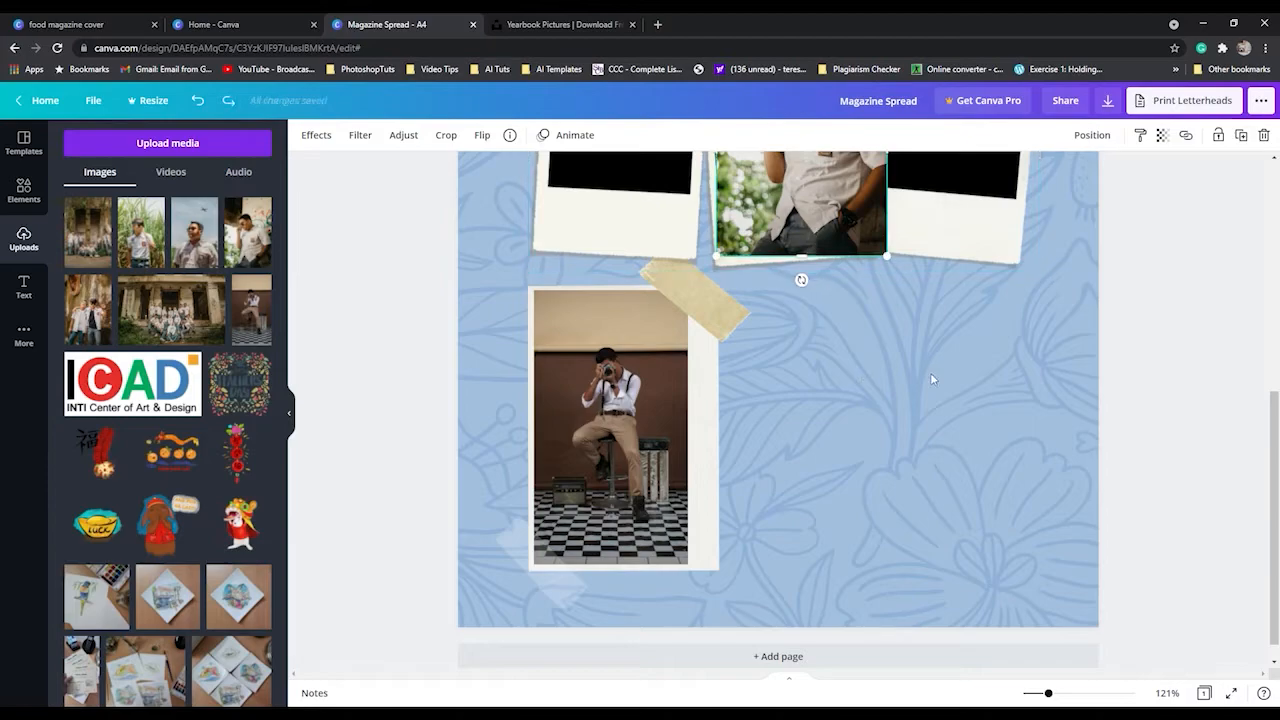
# Move the graffiti-wall photo onto the left polaroid, tilt it clockwise, and resize and crop it to fill the black window.
pyautogui.scroll(3, 923, 360)
pyautogui.moveTo(837, 431); pyautogui.dragTo(655, 447)
pyautogui.moveTo(613, 559)
pyautogui.mouseDown()
pyautogui.moveTo(600, 553)
pyautogui.moveTo(615, 566)
pyautogui.mouseUp()
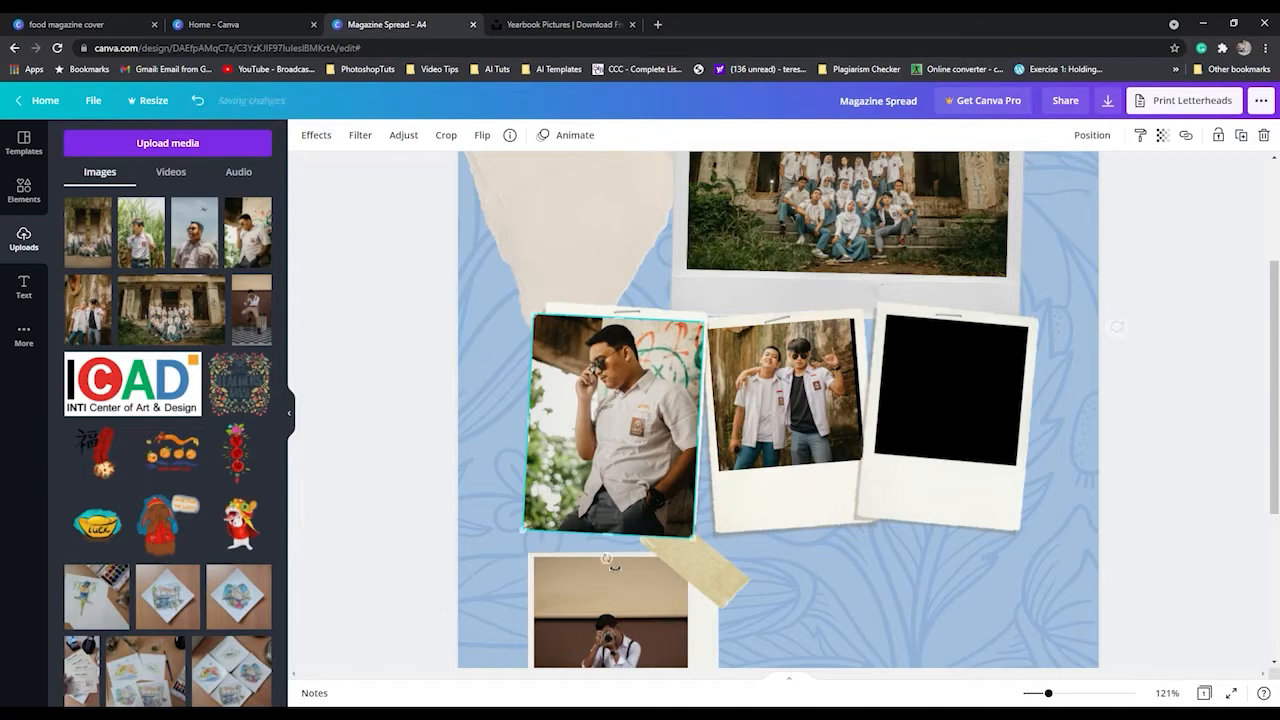
pyautogui.press('Left')
pyautogui.press('Left')
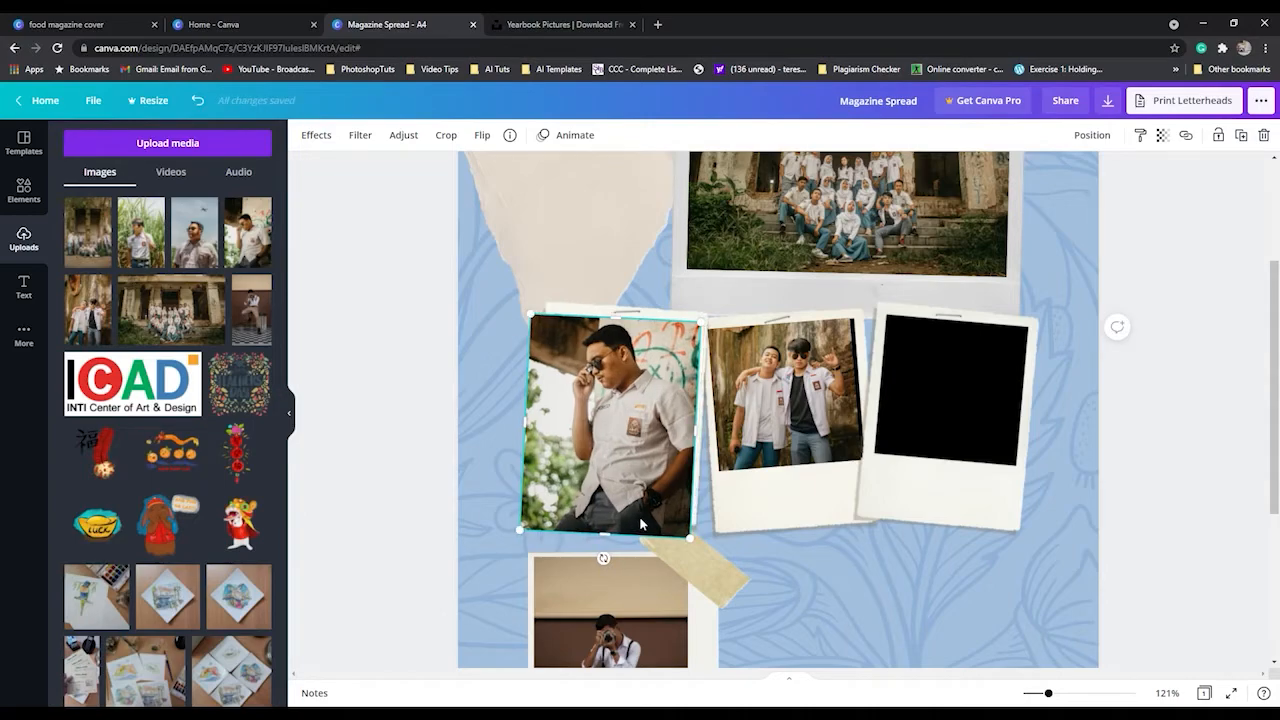
pyautogui.moveTo(545, 524)
pyautogui.mouseDown()
pyautogui.moveTo(560, 506)
pyautogui.moveTo(545, 508)
pyautogui.moveTo(548, 455)
pyautogui.moveTo(550, 507)
pyautogui.mouseUp()
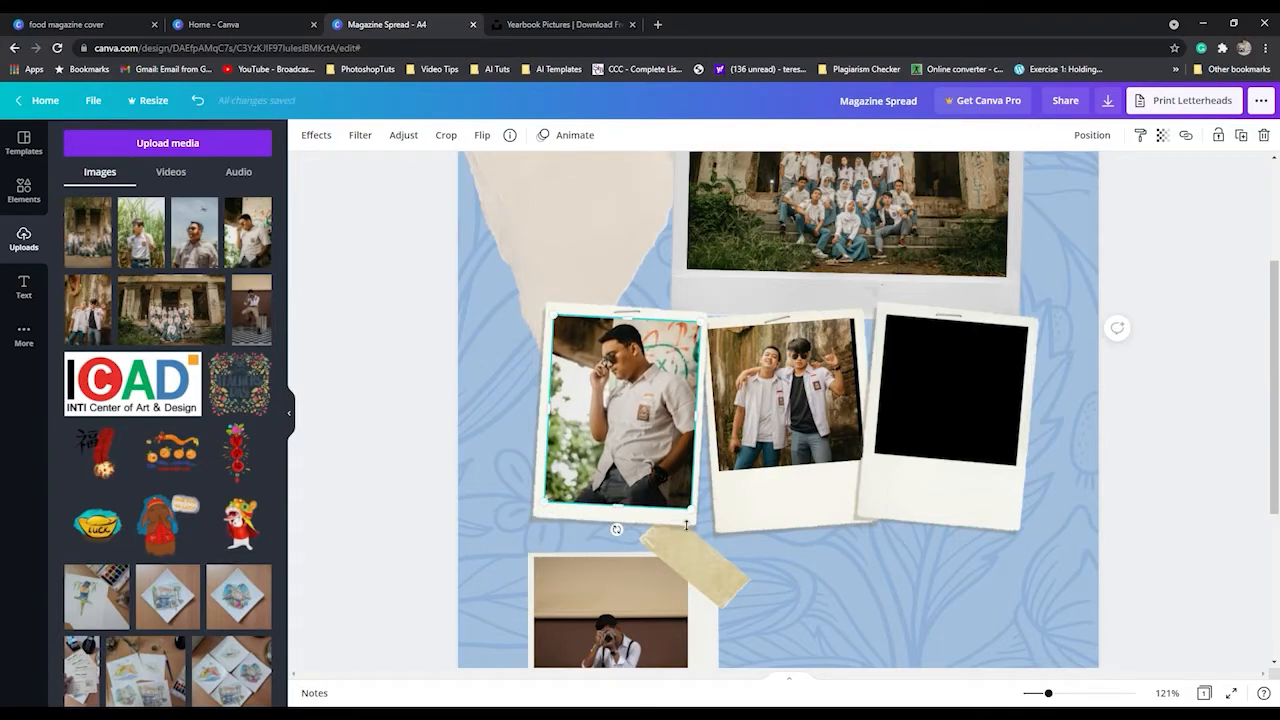
pyautogui.moveTo(618, 530); pyautogui.dragTo(631, 474)
pyautogui.click(611, 486)
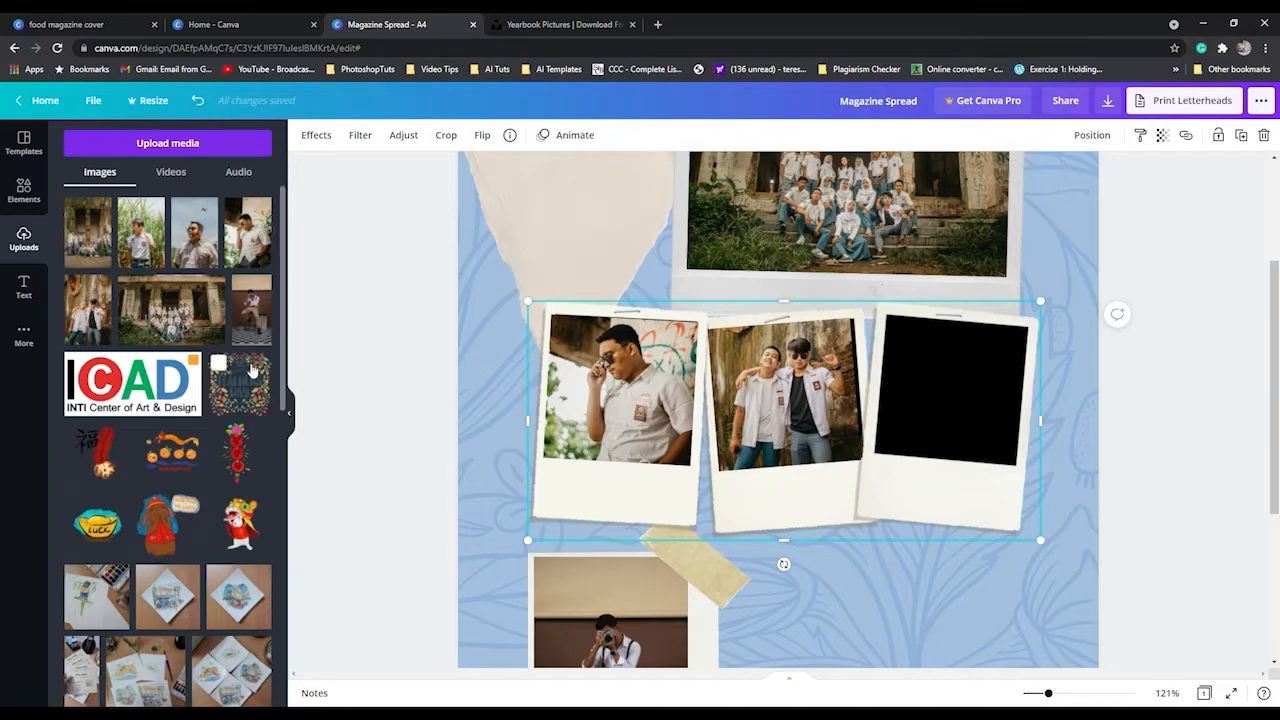
# Add the uploaded photo of the student in the tall grass, shrink it, crop its upper part, and move it over the right polaroid.
pyautogui.click(141, 235)
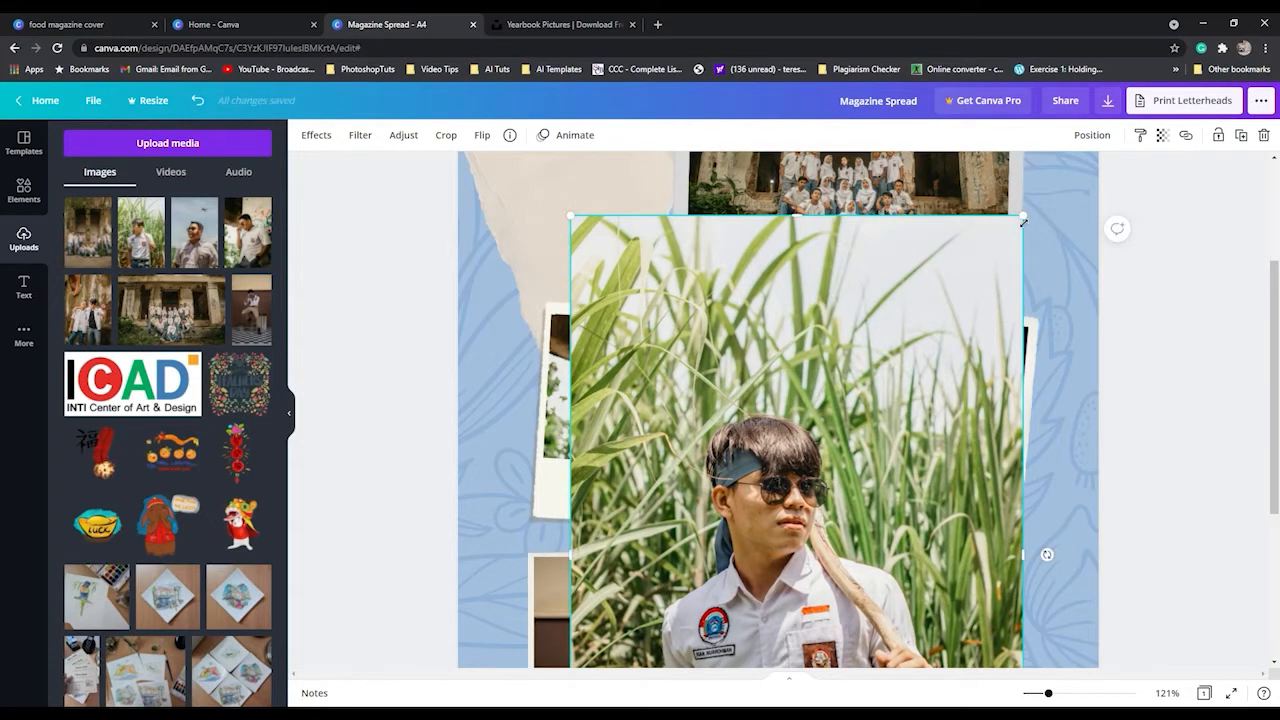
pyautogui.moveTo(1029, 221); pyautogui.dragTo(808, 466)
pyautogui.moveTo(733, 540); pyautogui.dragTo(831, 270)
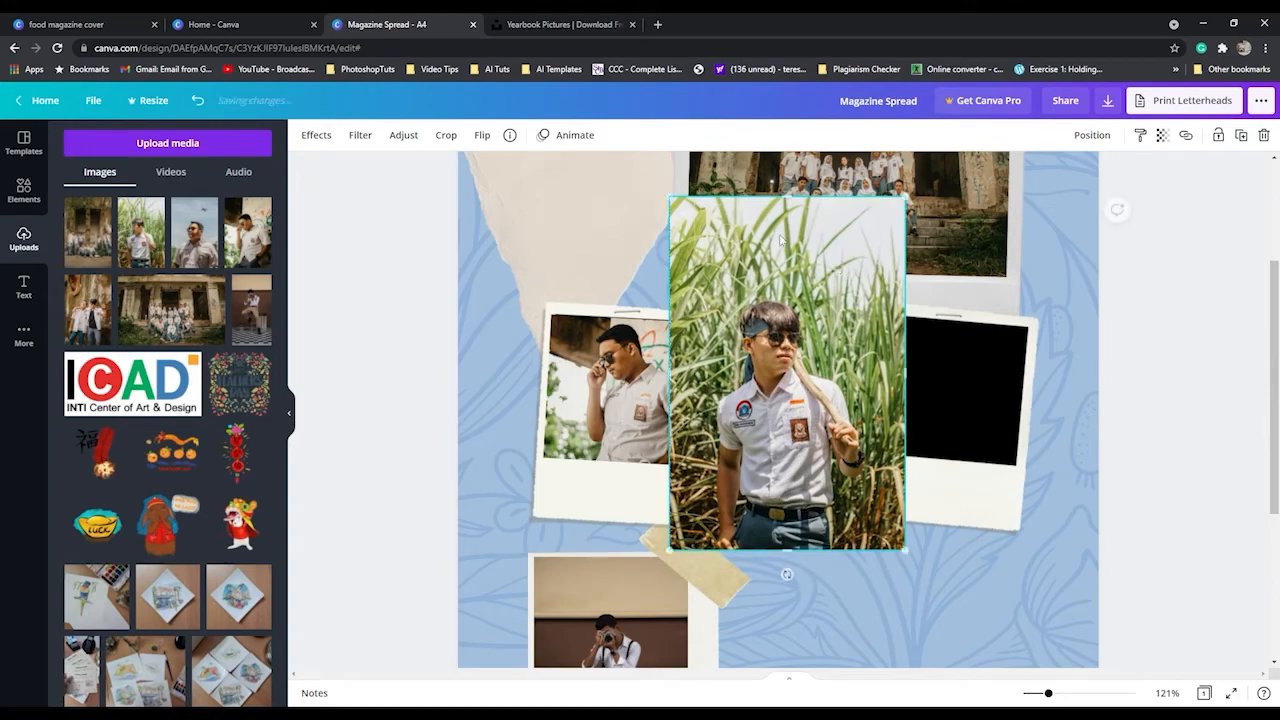
pyautogui.moveTo(788, 198); pyautogui.dragTo(788, 303)
pyautogui.moveTo(790, 371); pyautogui.dragTo(955, 395)
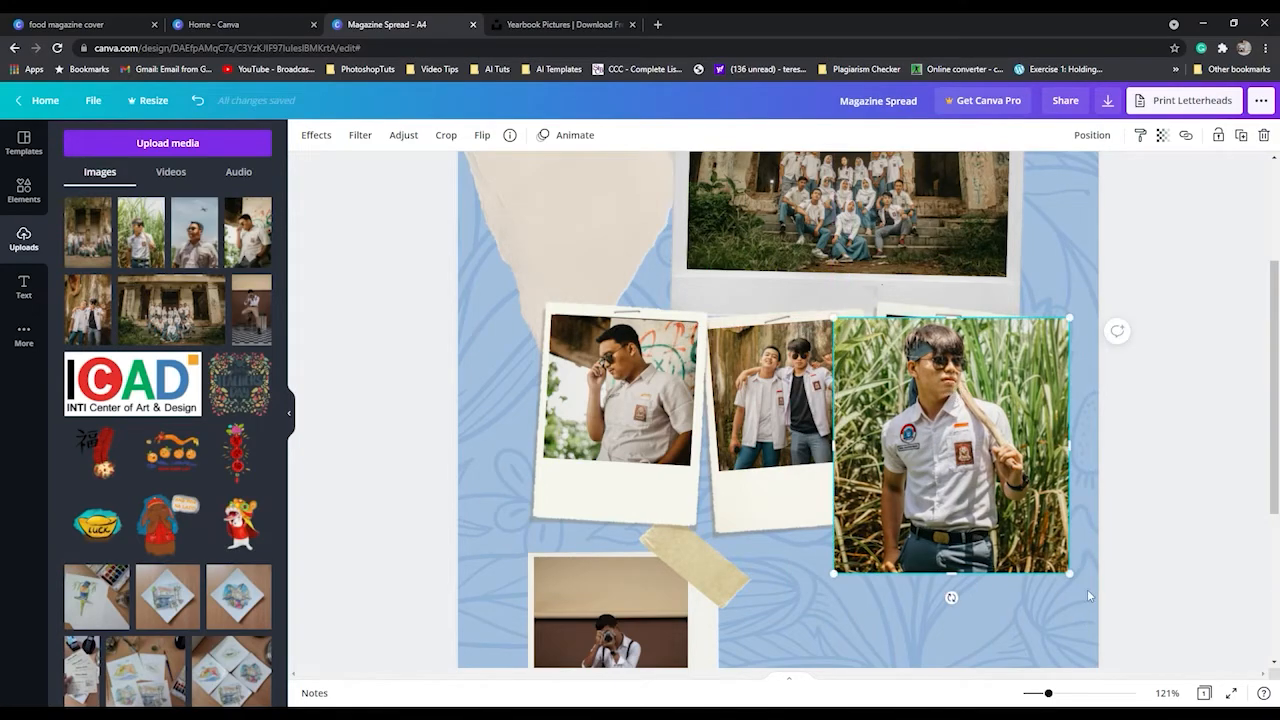
# Tilt the tall-grass photo clockwise to match the right polaroid, and shrink and position it over the black window.
pyautogui.moveTo(966, 604)
pyautogui.mouseDown()
pyautogui.moveTo(945, 595)
pyautogui.moveTo(956, 611)
pyautogui.mouseUp()
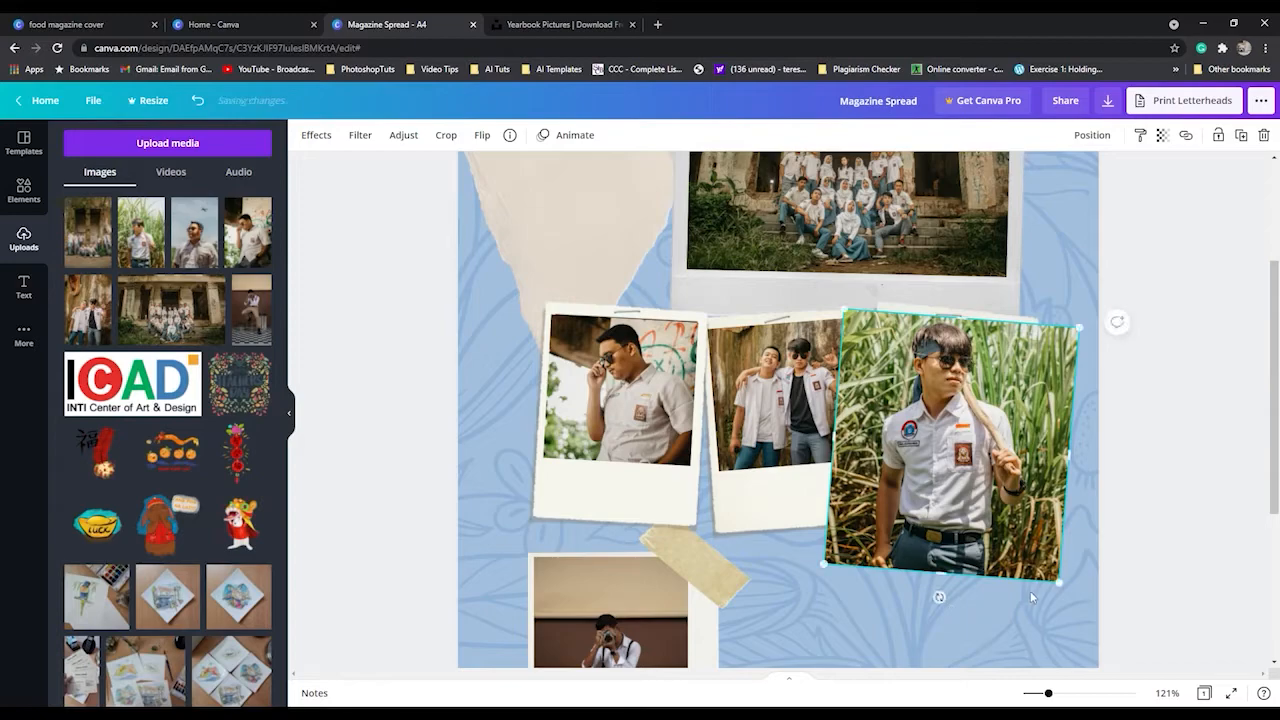
pyautogui.moveTo(1066, 591); pyautogui.dragTo(1000, 488)
pyautogui.moveTo(920, 390); pyautogui.dragTo(968, 370)
pyautogui.moveTo(945, 500); pyautogui.dragTo(953, 499)
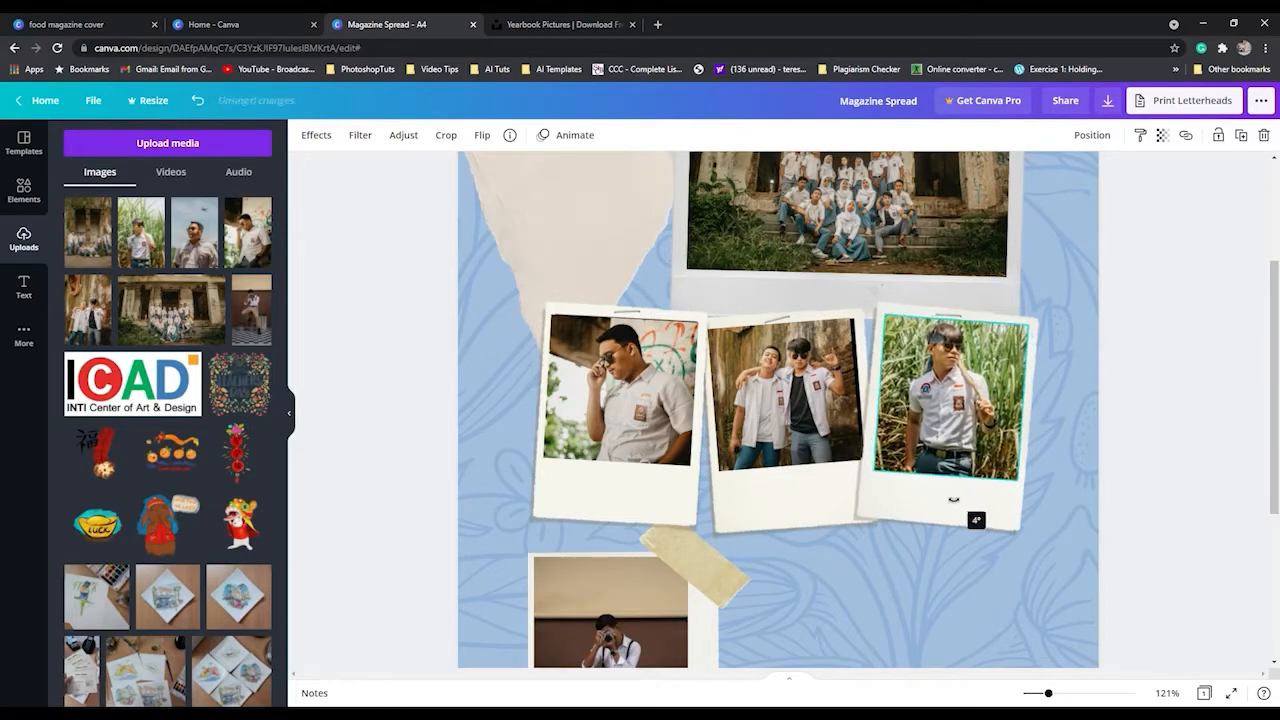
pyautogui.moveTo(951, 499); pyautogui.dragTo(951, 500)
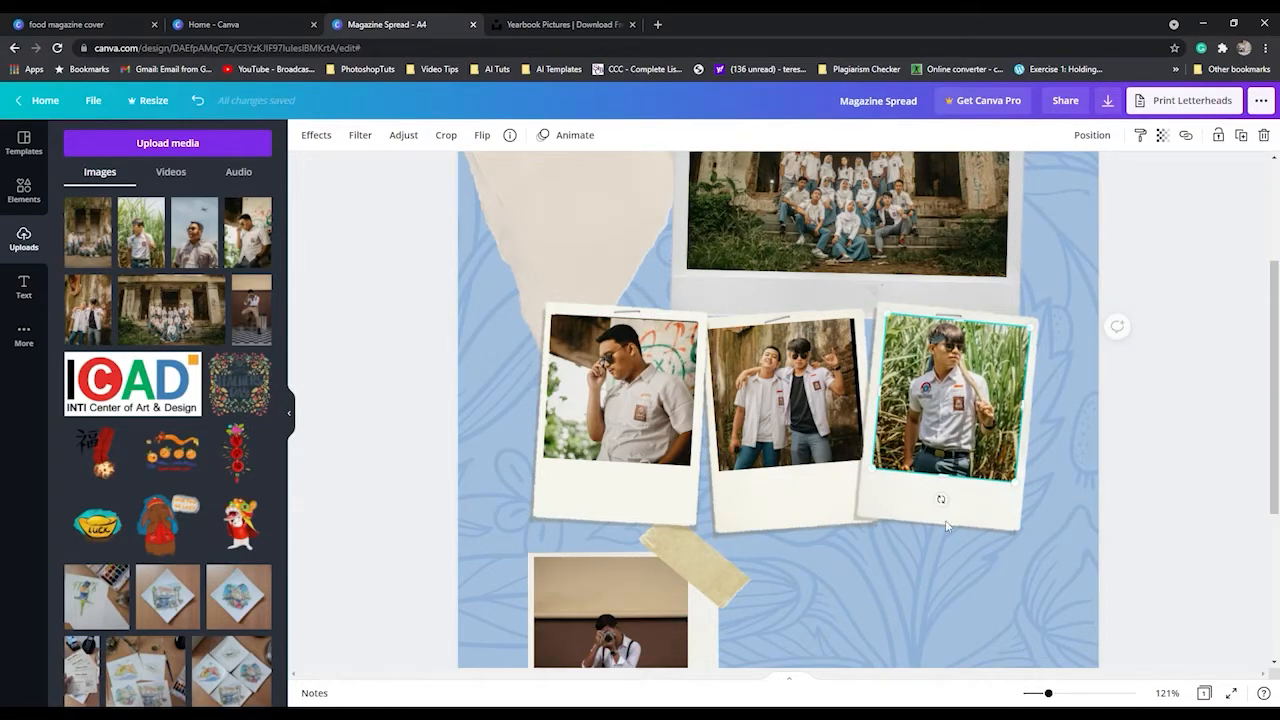
pyautogui.click(970, 594)
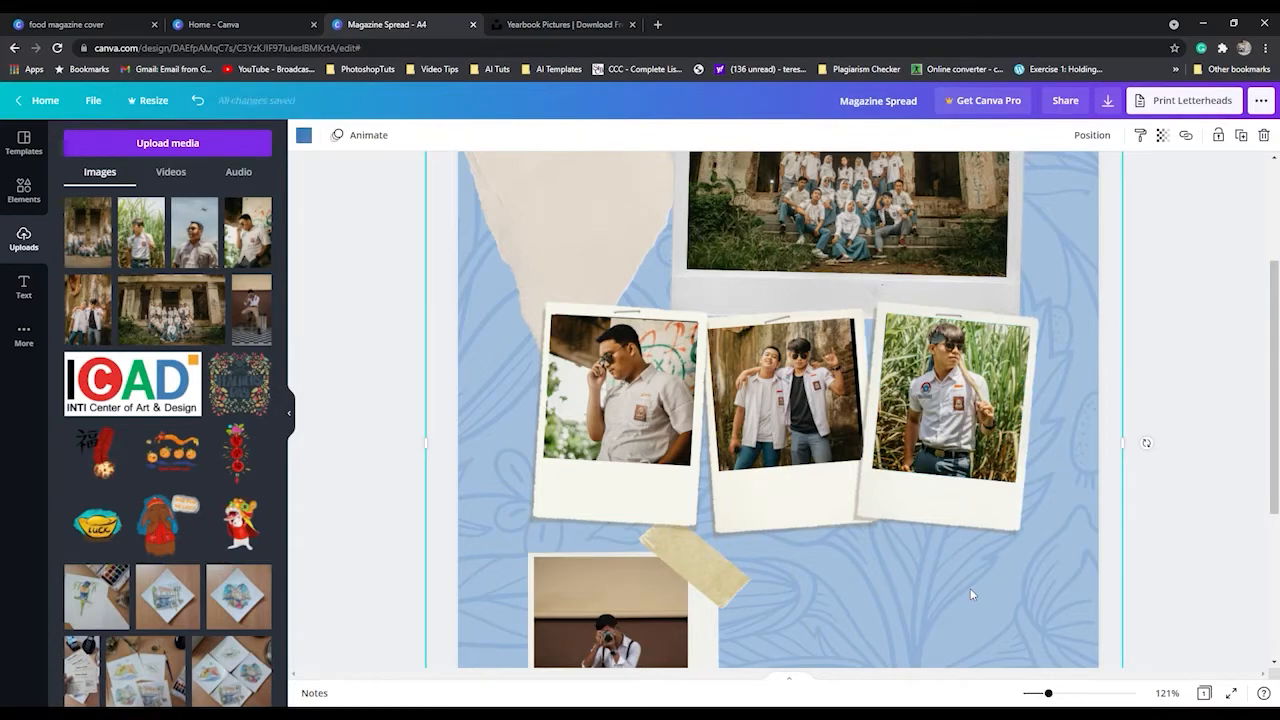
# Add the neon "Open 24/7" font combination, shrink it to about the torn paper's width and place it on the torn paper.
pyautogui.click(1172, 696)
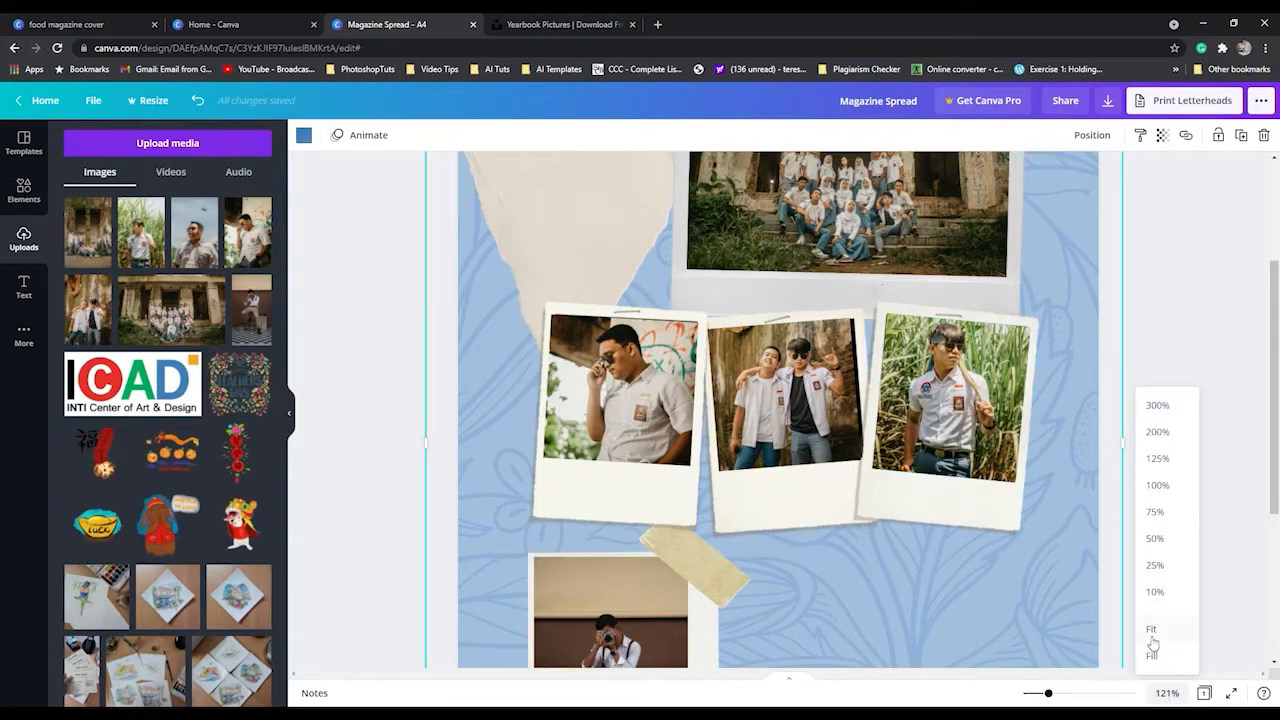
pyautogui.click(1162, 648)
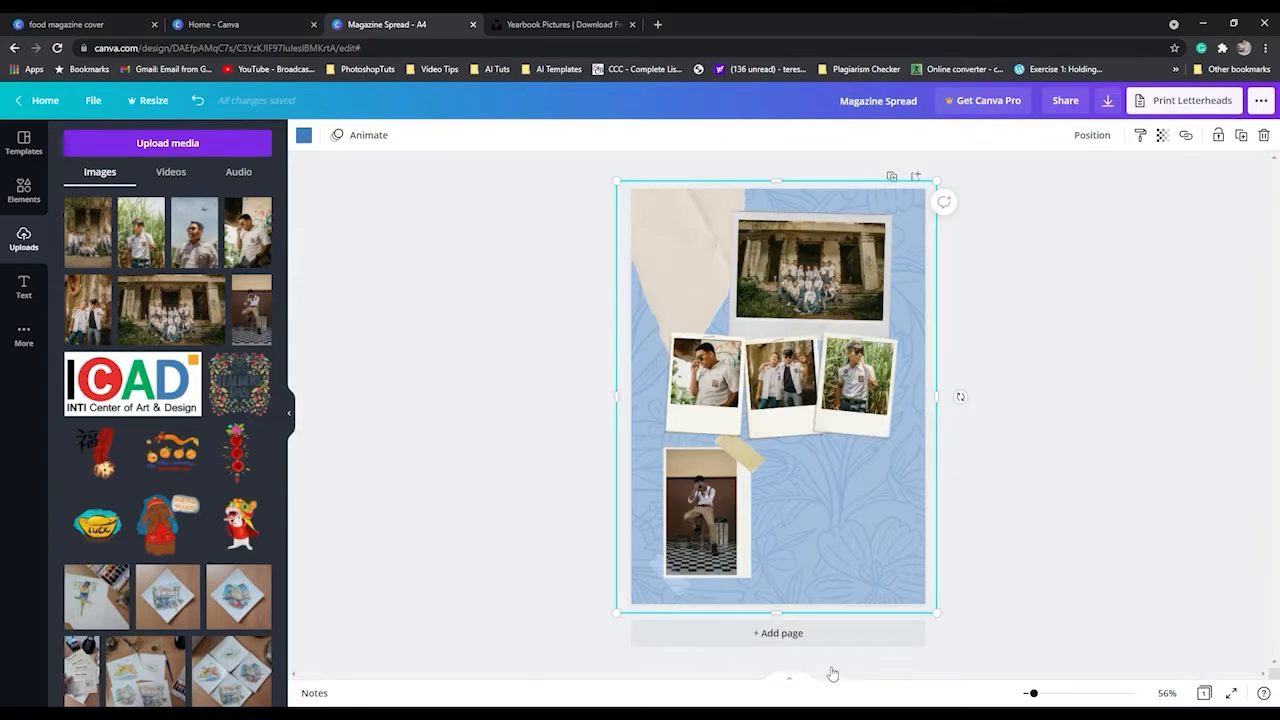
pyautogui.click(1081, 537)
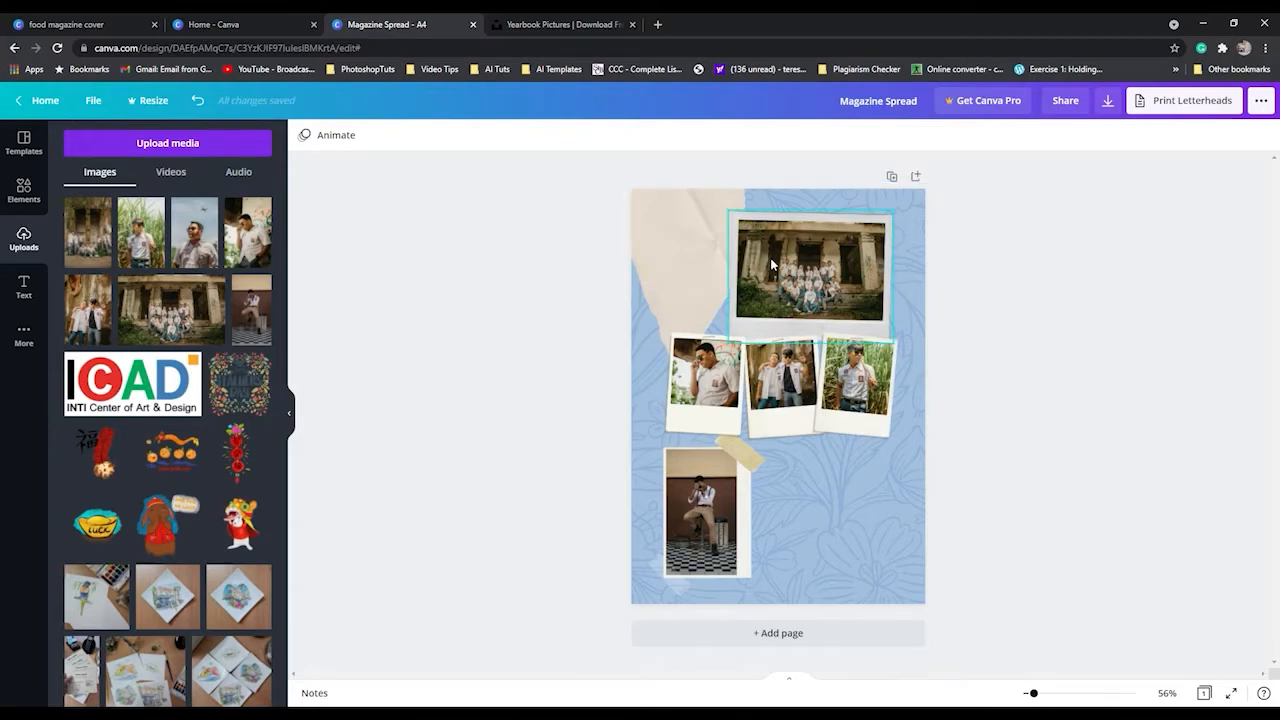
pyautogui.click(24, 288)
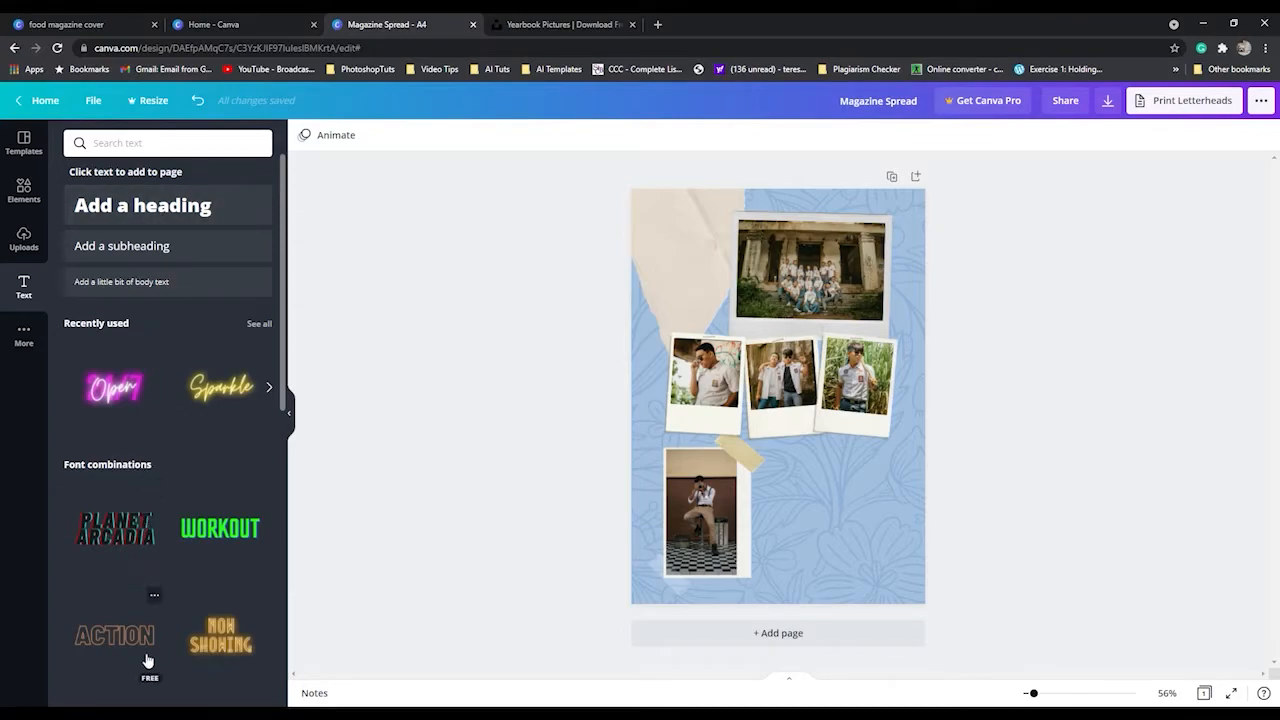
pyautogui.scroll(-1, 140, 570)
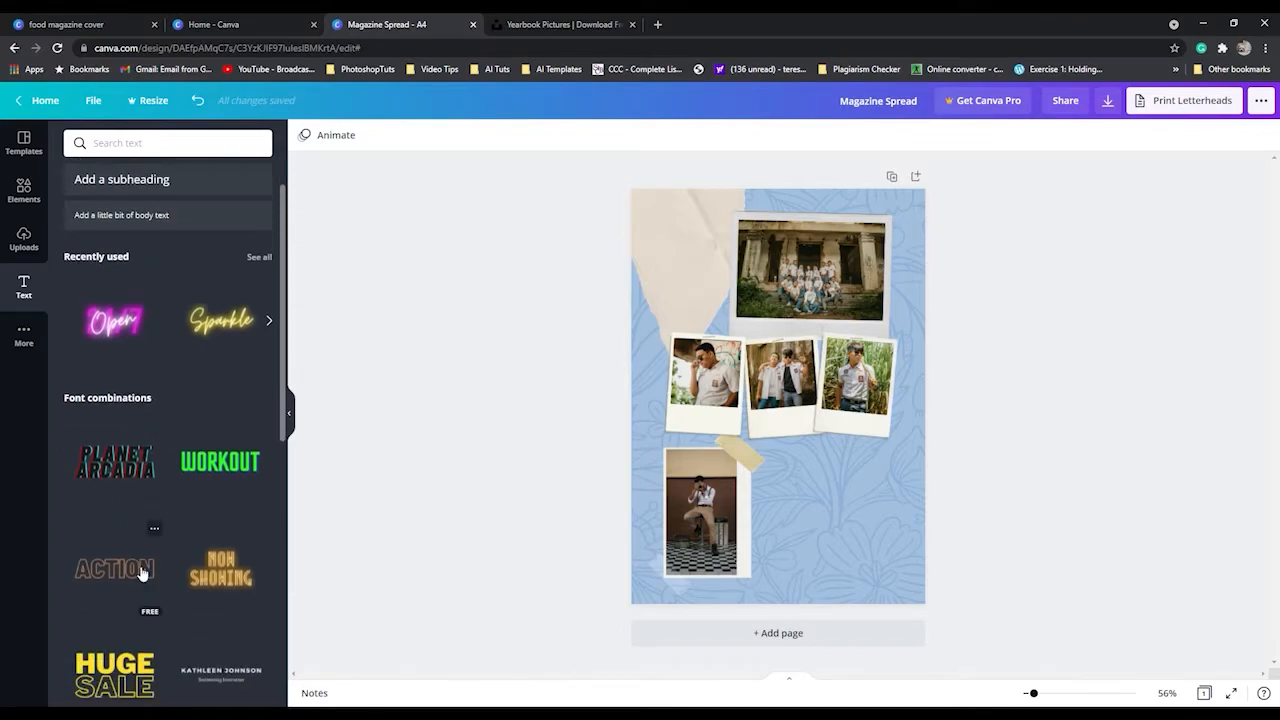
pyautogui.click(105, 330)
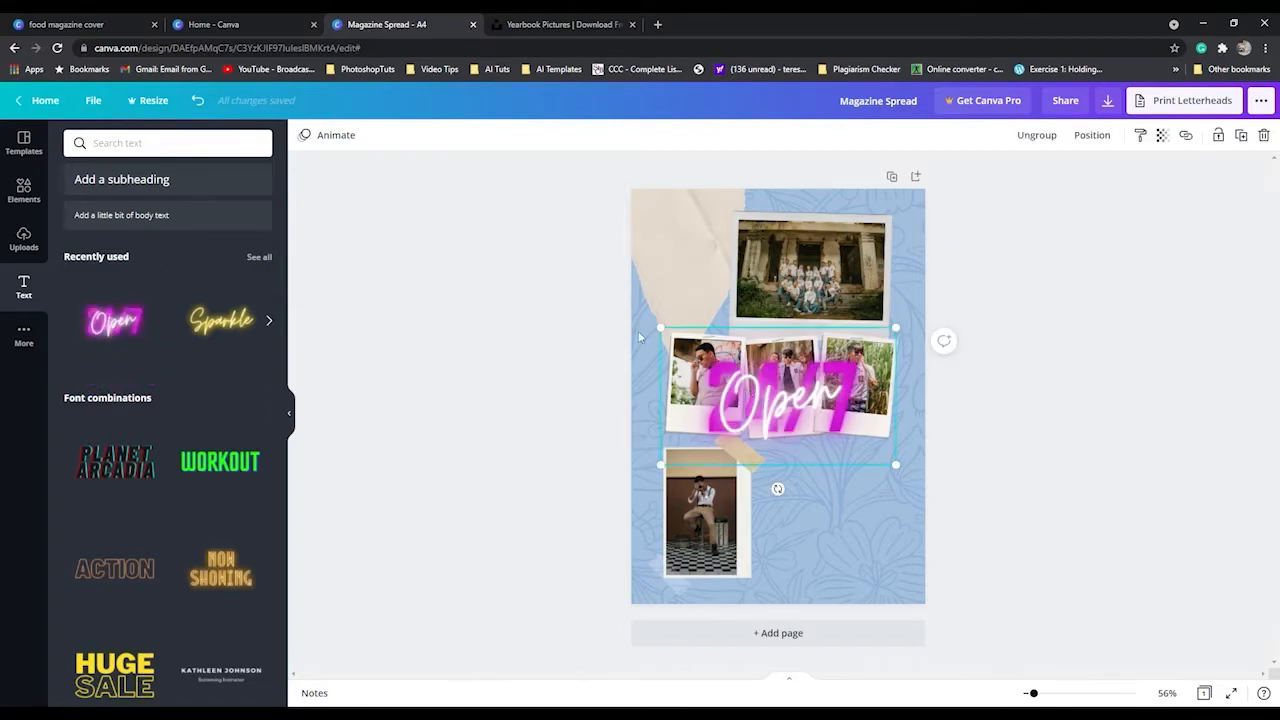
pyautogui.moveTo(781, 412); pyautogui.dragTo(714, 268)
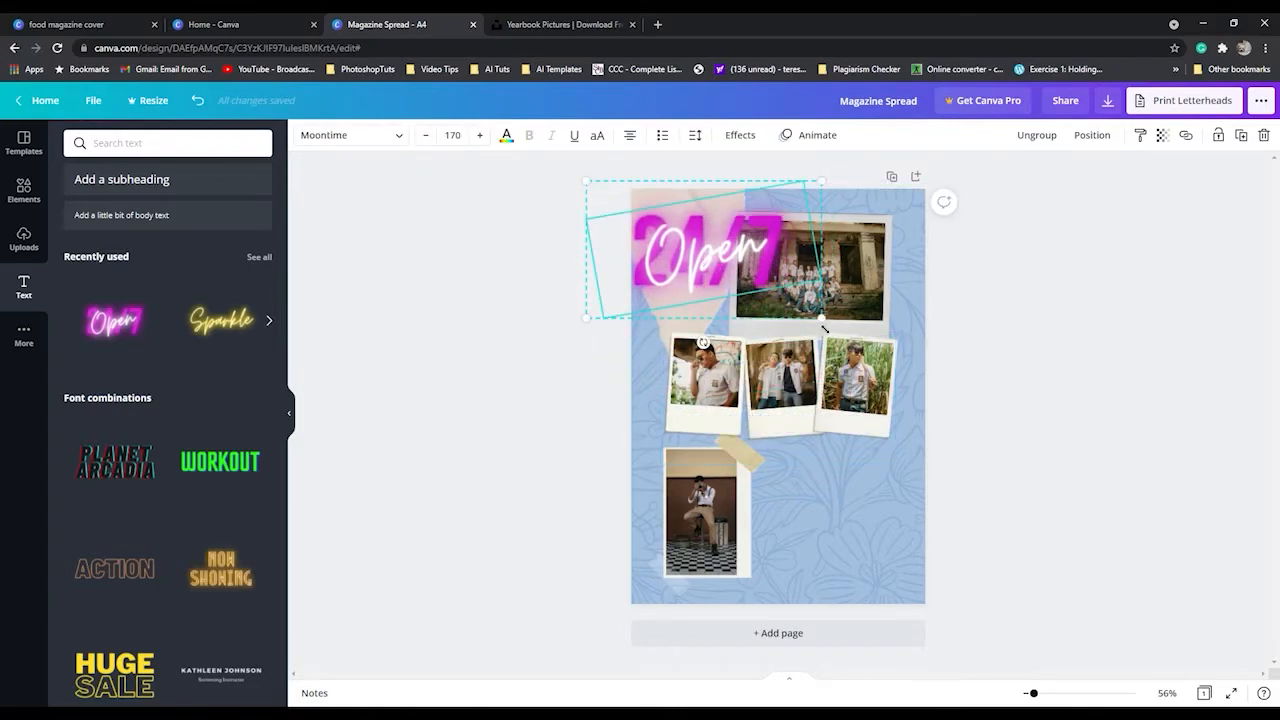
pyautogui.moveTo(822, 320); pyautogui.dragTo(751, 278)
pyautogui.moveTo(692, 230); pyautogui.dragTo(735, 237)
pyautogui.moveTo(788, 283); pyautogui.dragTo(738, 268)
pyautogui.moveTo(692, 232); pyautogui.dragTo(695, 263)
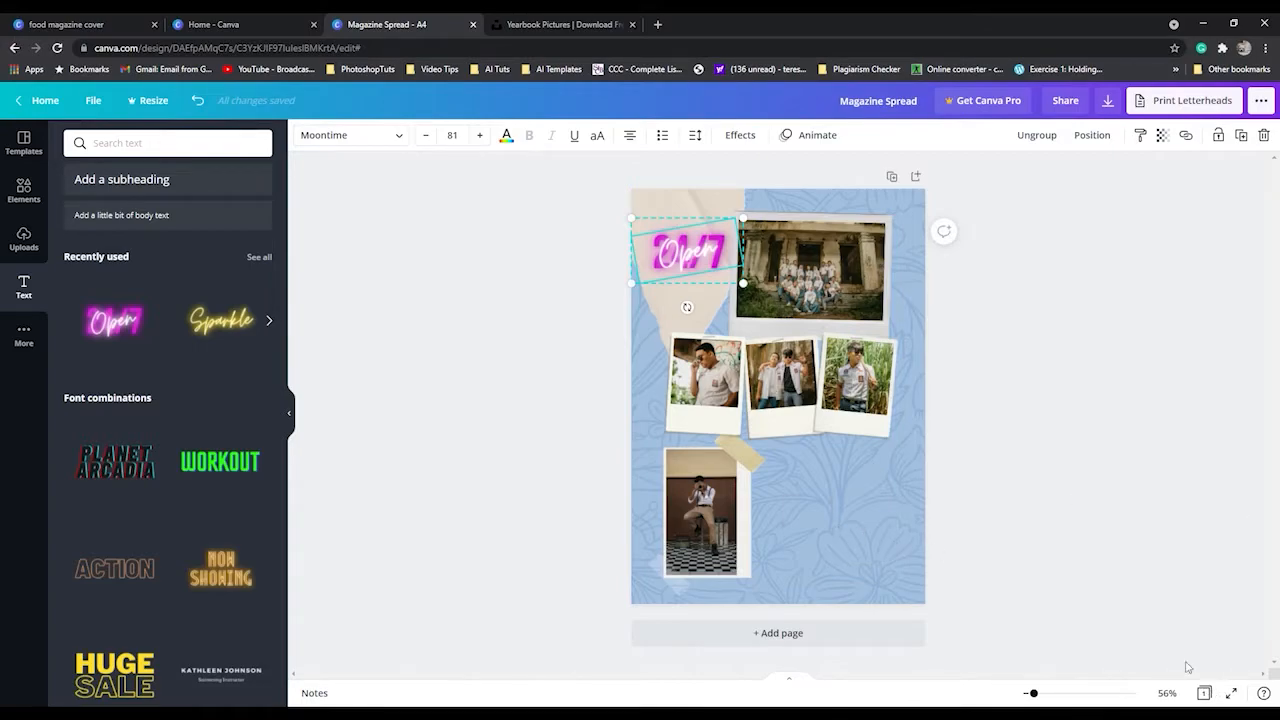
# Ungroup the neon "Open 24/7" font combination on the torn paper.
pyautogui.moveTo(1039, 694); pyautogui.dragTo(1054, 694)
pyautogui.moveTo(788, 442); pyautogui.dragTo(802, 413)
pyautogui.scroll(4, 817, 484)
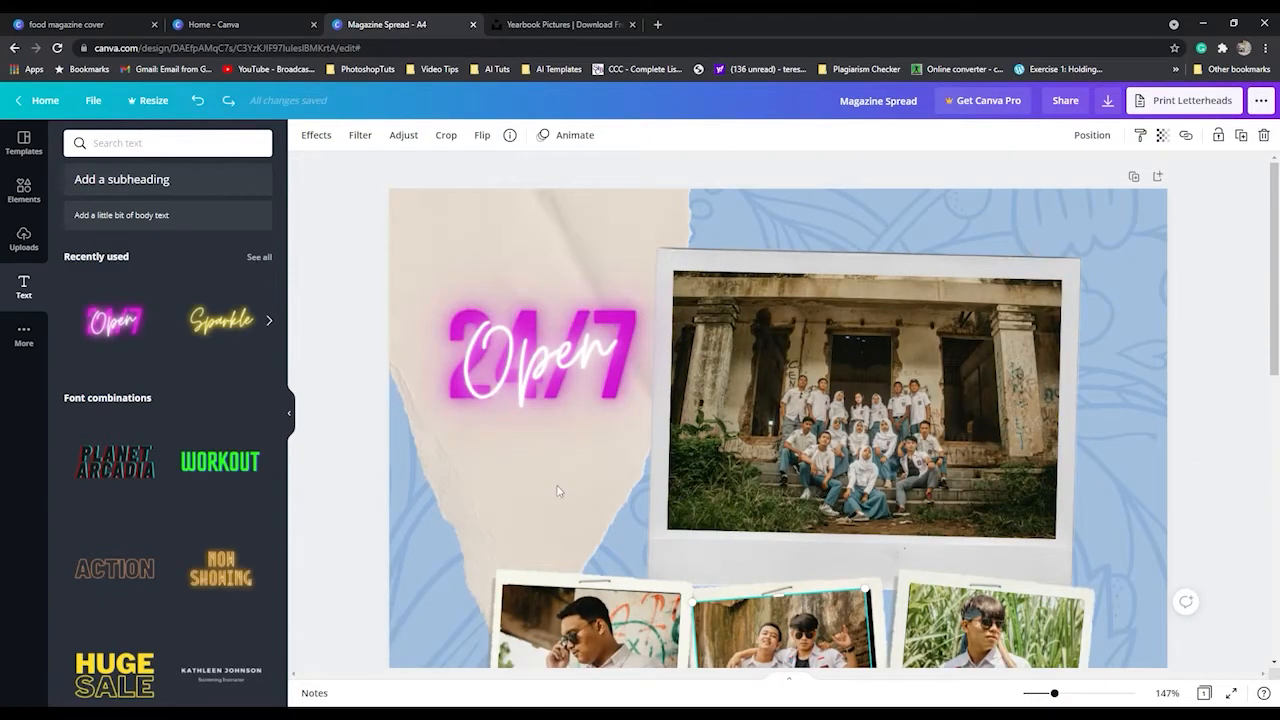
pyautogui.click(532, 373)
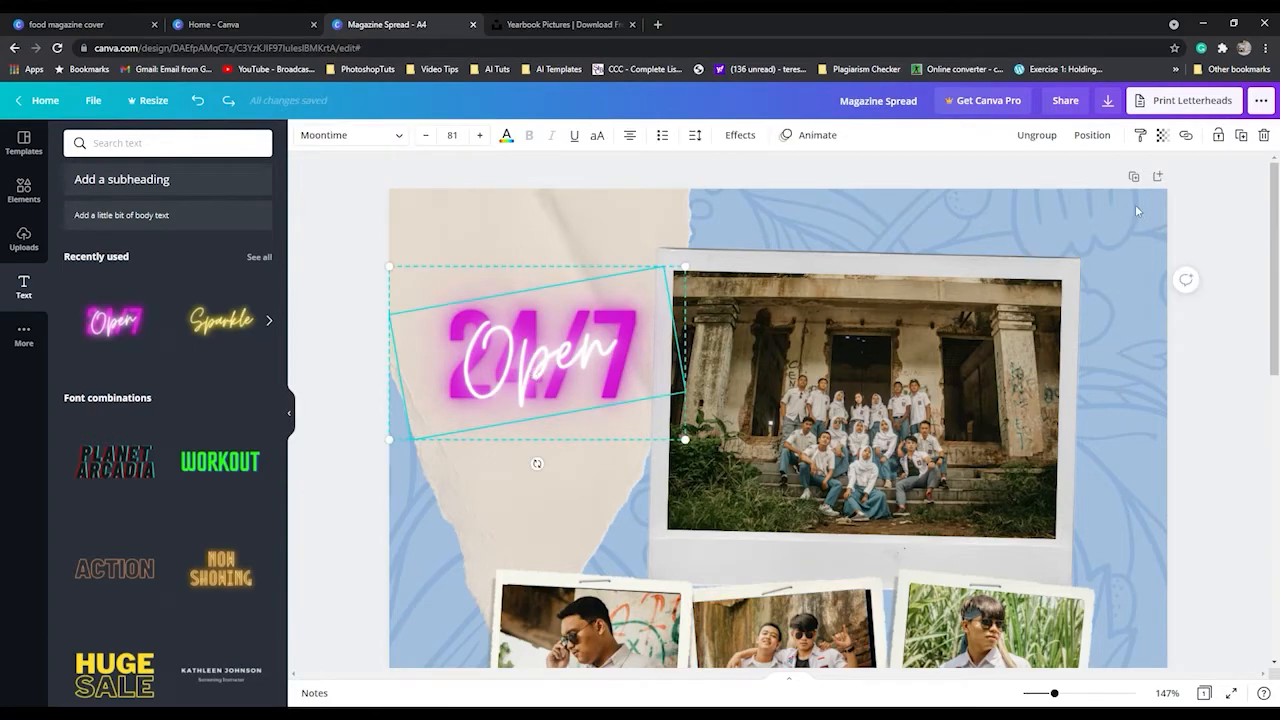
pyautogui.click(1054, 138)
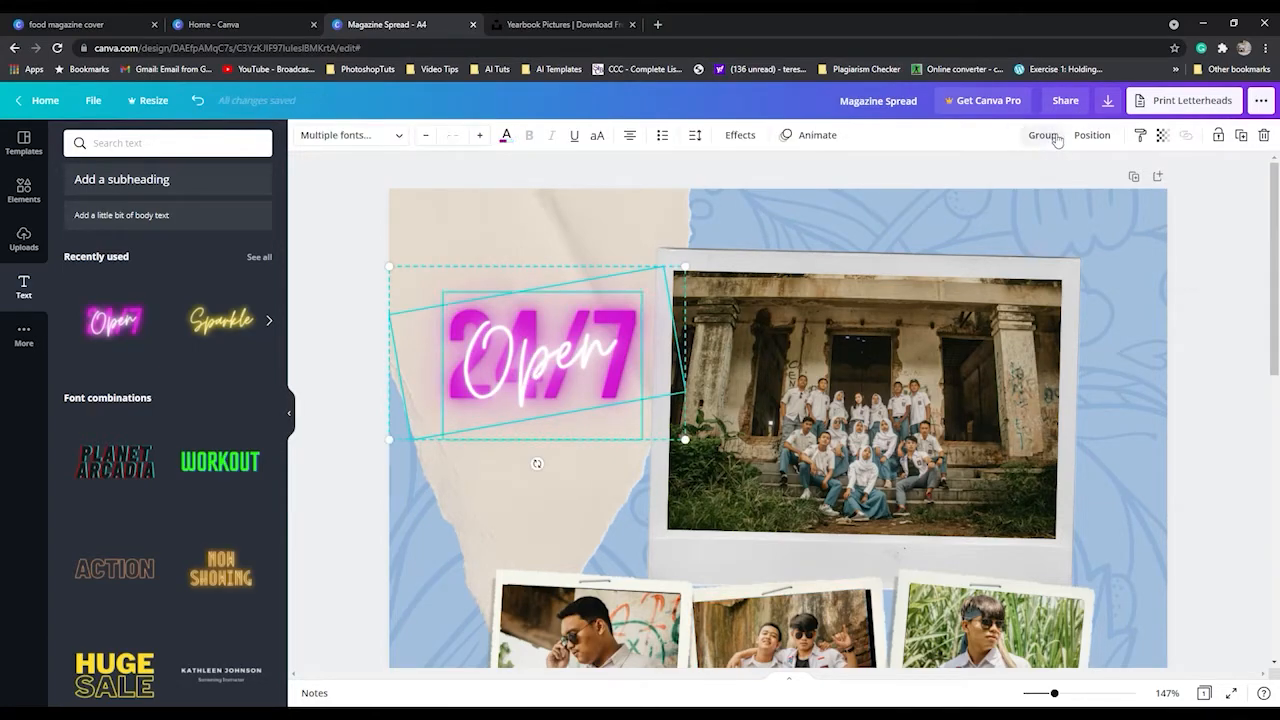
# Replace the neon script word "Open" with "Class of".
pyautogui.click(587, 365)
pyautogui.click(587, 365)
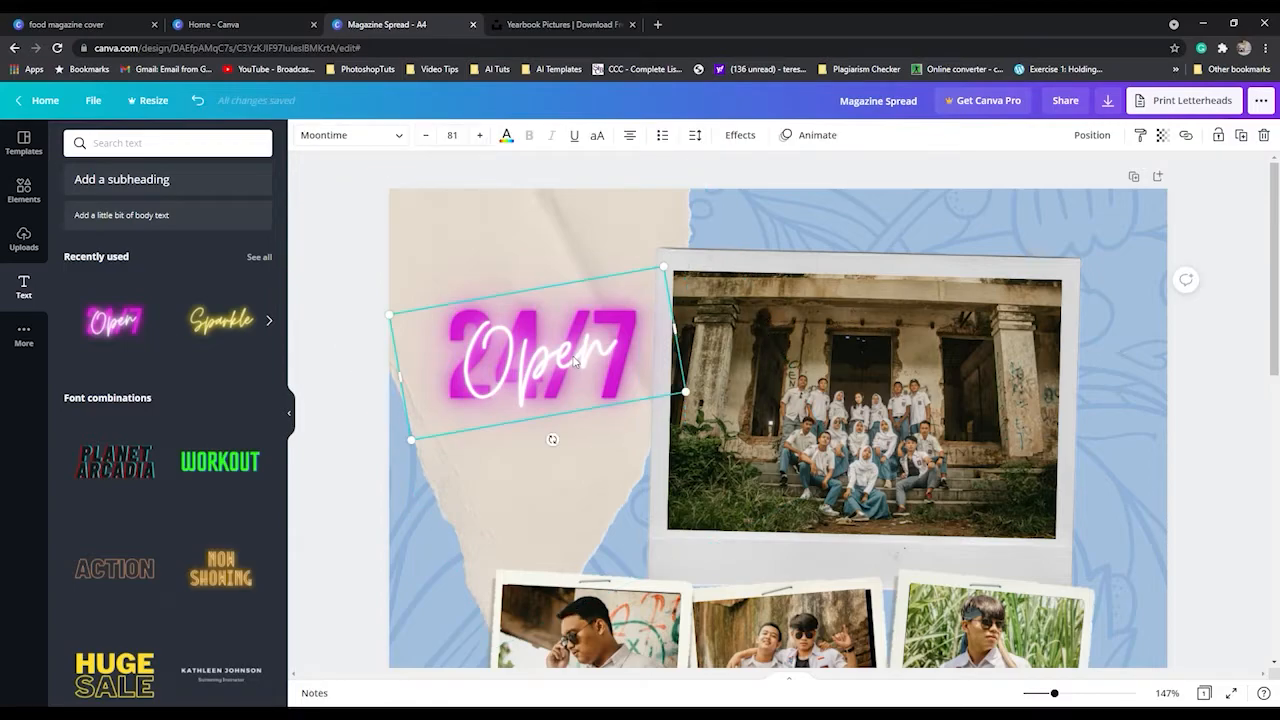
pyautogui.click(576, 362)
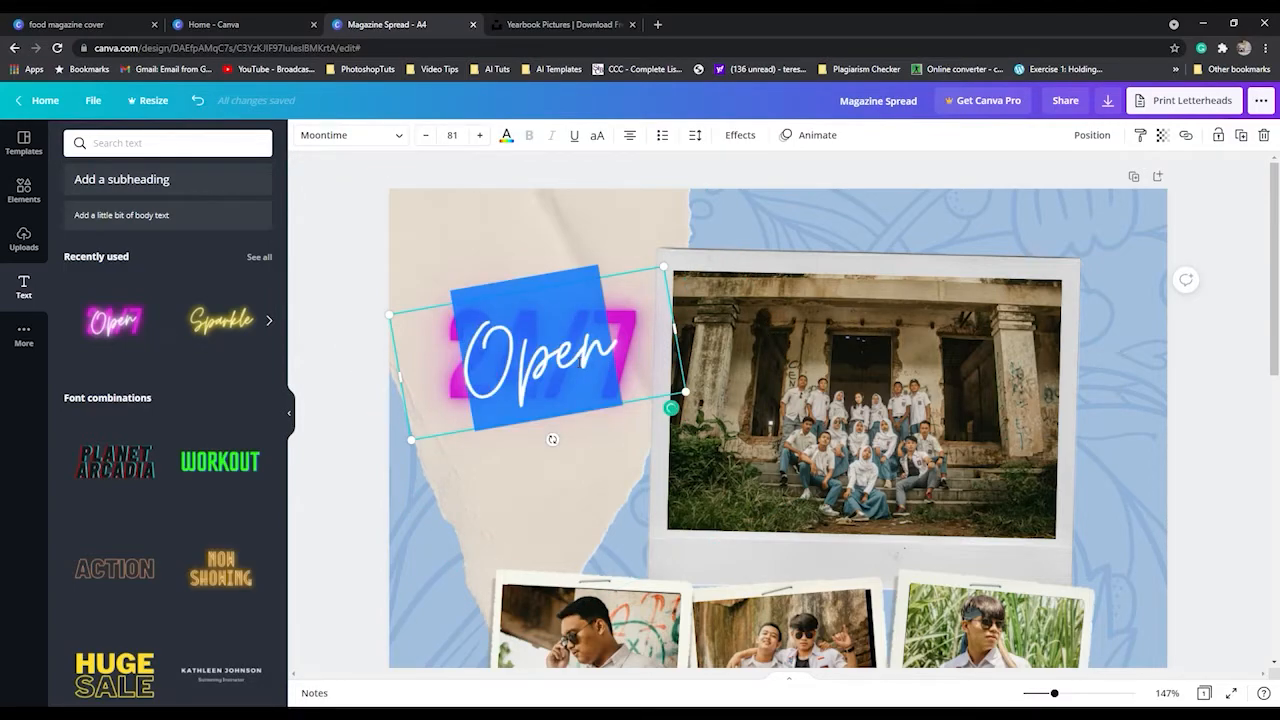
pyautogui.write('Class')
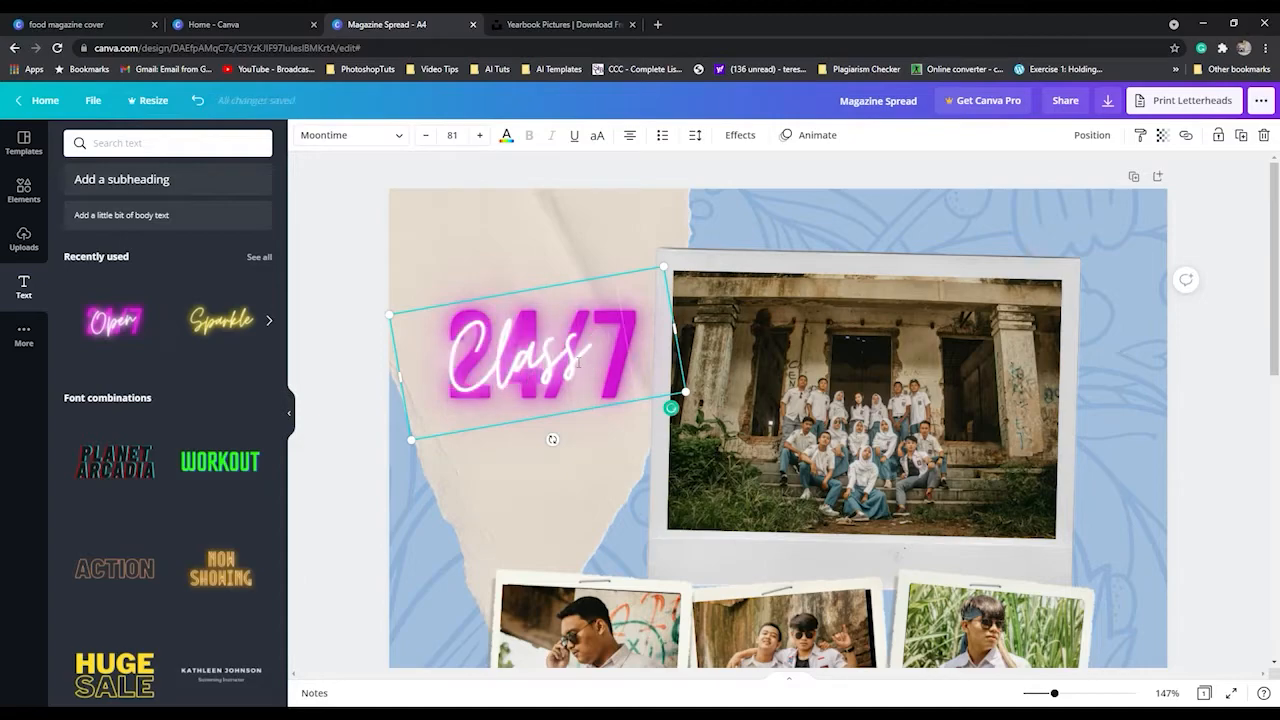
pyautogui.write(' 09')
pyautogui.press('BackSpace')
pyautogui.write('f')
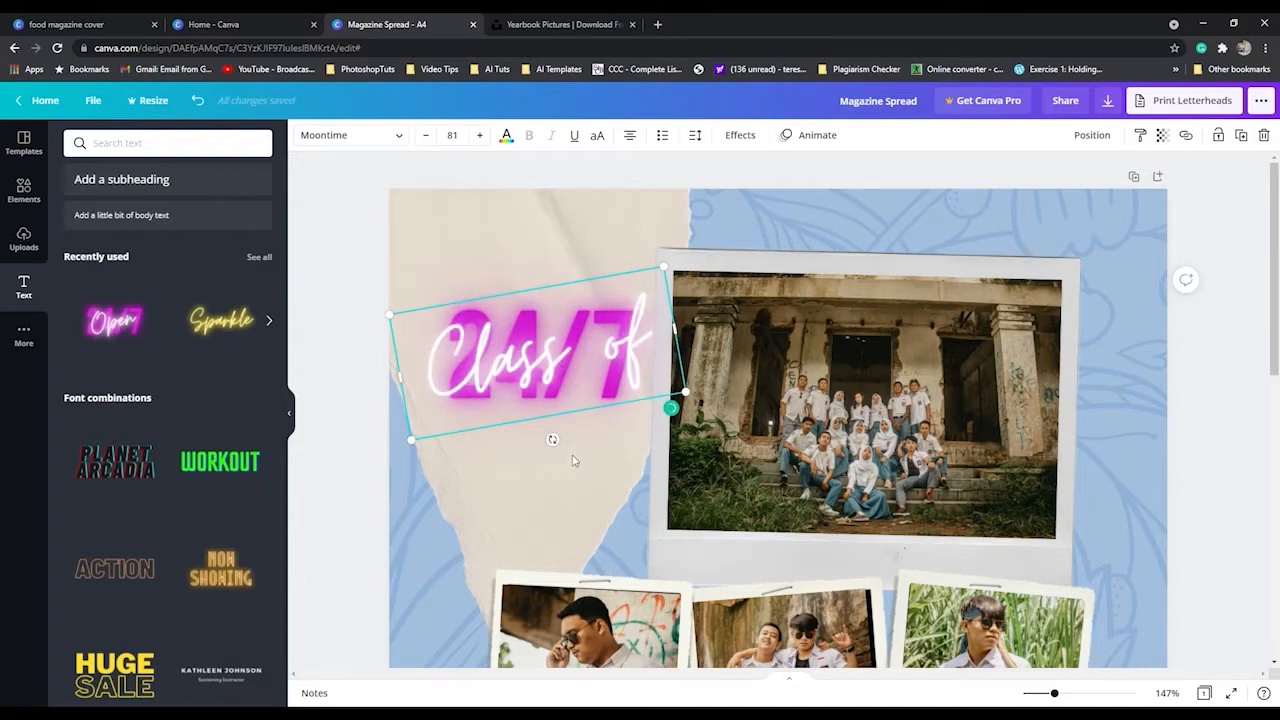
pyautogui.click(573, 460)
# Move the "Class of" text below the magenta "24/7" and change "24/7" to "2020".
pyautogui.click(577, 327)
pyautogui.moveTo(546, 369); pyautogui.dragTo(555, 474)
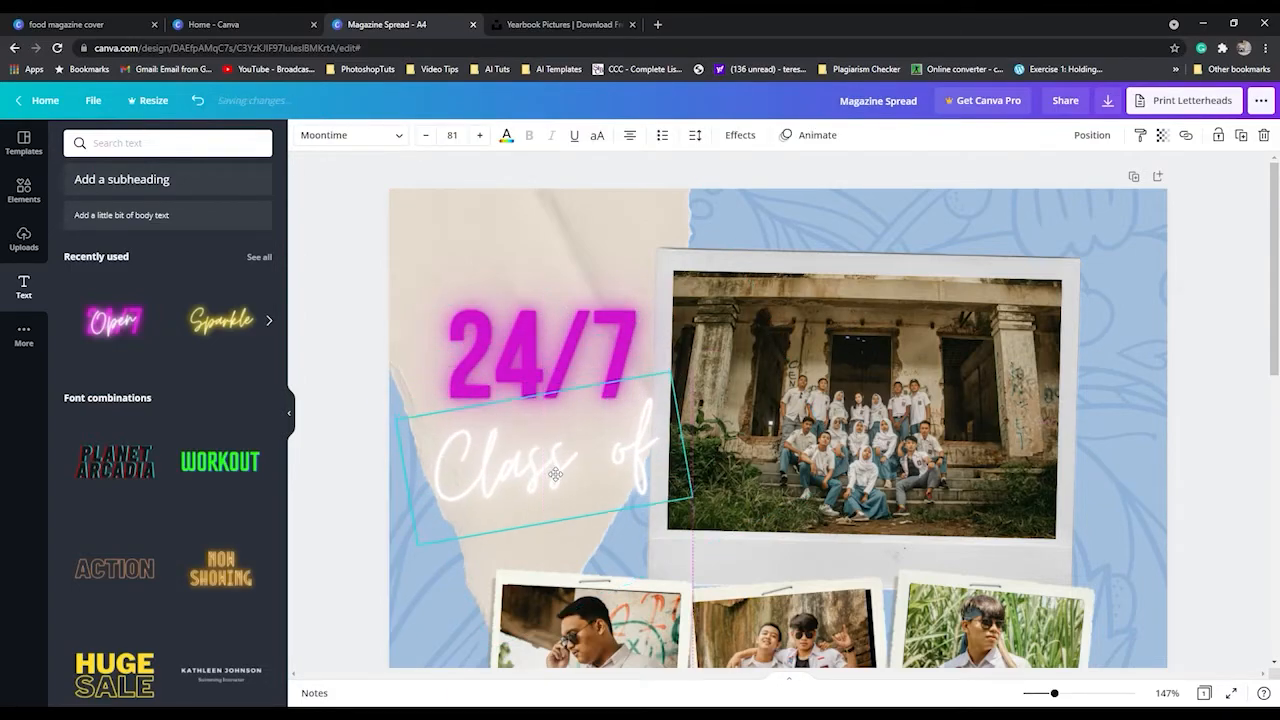
pyautogui.click(534, 342)
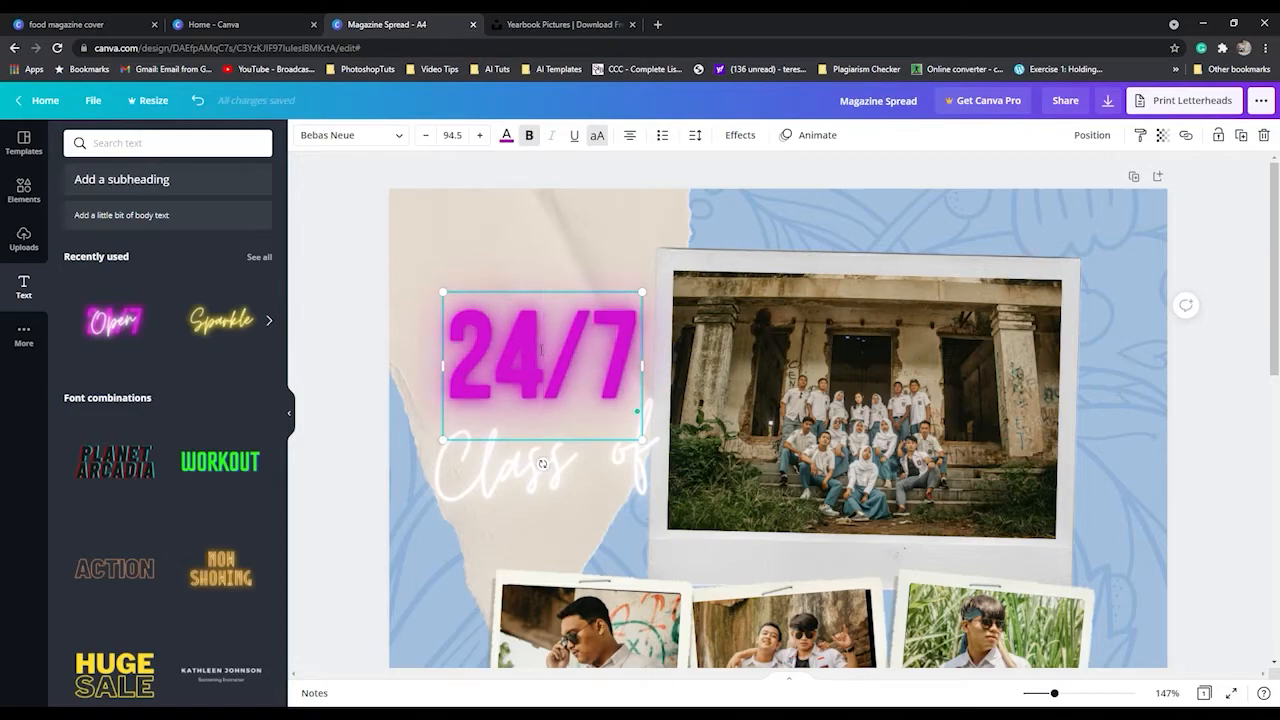
pyautogui.doubleClick(541, 349)
pyautogui.write('2020')
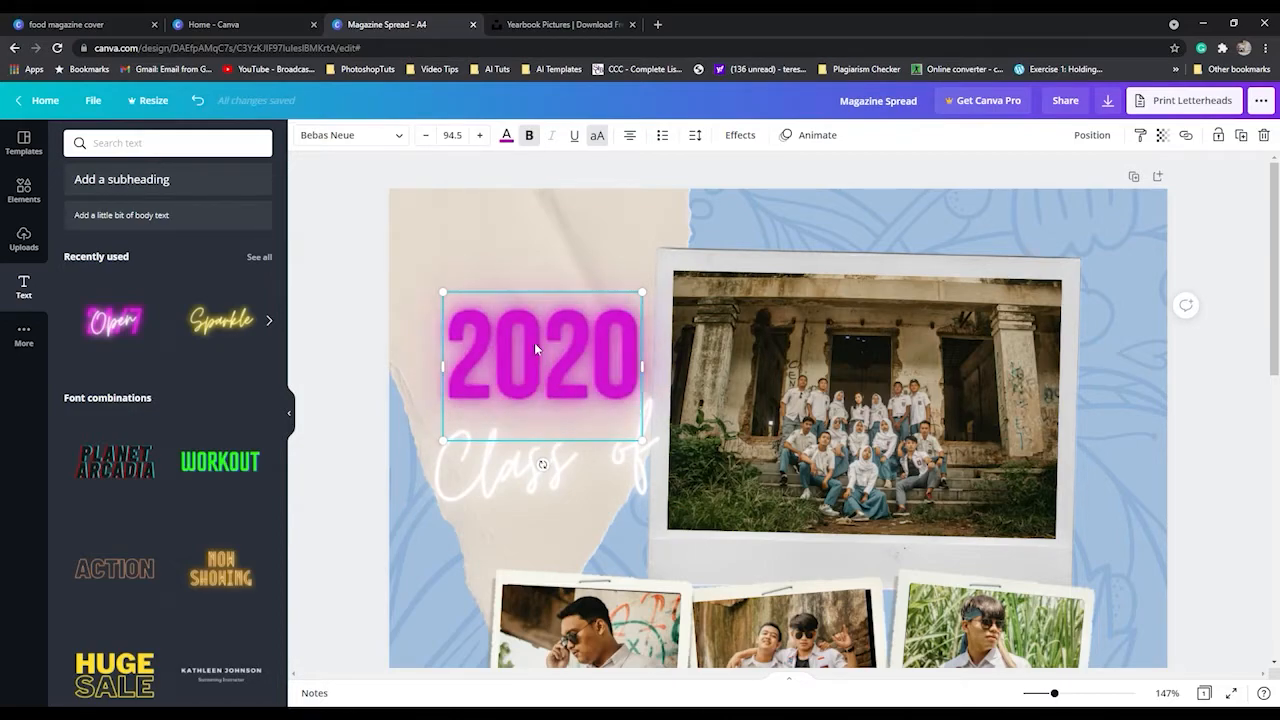
# Move the "Class of" script back up so it overlaps the magenta "2020".
pyautogui.click(533, 490)
pyautogui.moveTo(553, 473); pyautogui.dragTo(551, 372)
pyautogui.click(588, 474)
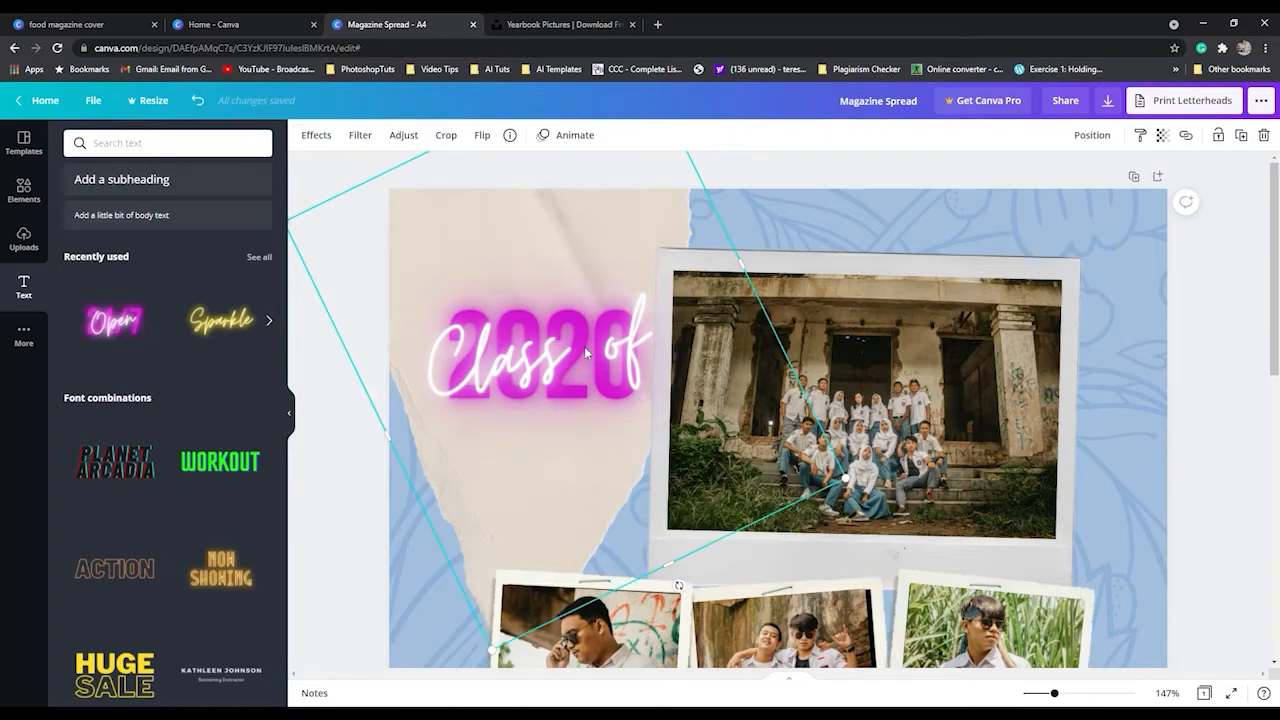
# Add the orange outlined "ACTION" font combination, enlarge it to size 159 and centre it across the lower part of the three polaroids.
pyautogui.scroll(-2, 584, 346)
pyautogui.scroll(-3, 586, 352)
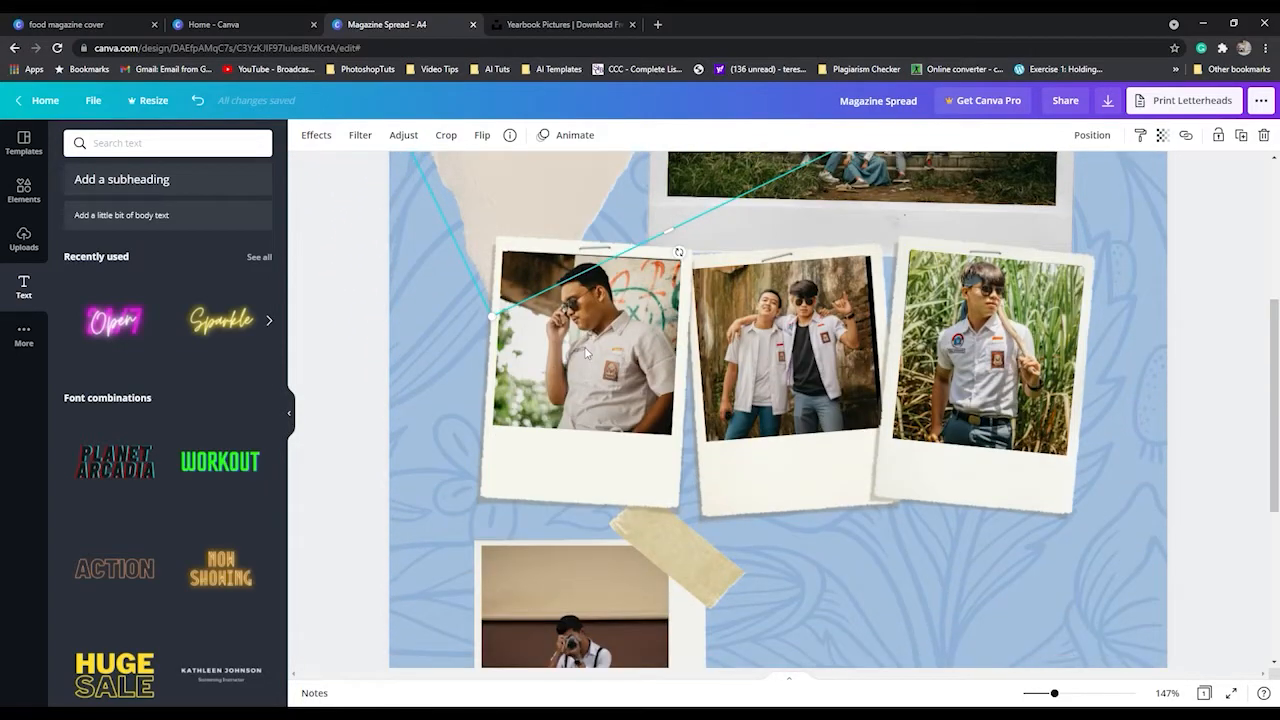
pyautogui.click(110, 578)
pyautogui.click(110, 322)
pyautogui.scroll(-2, 1155, 453)
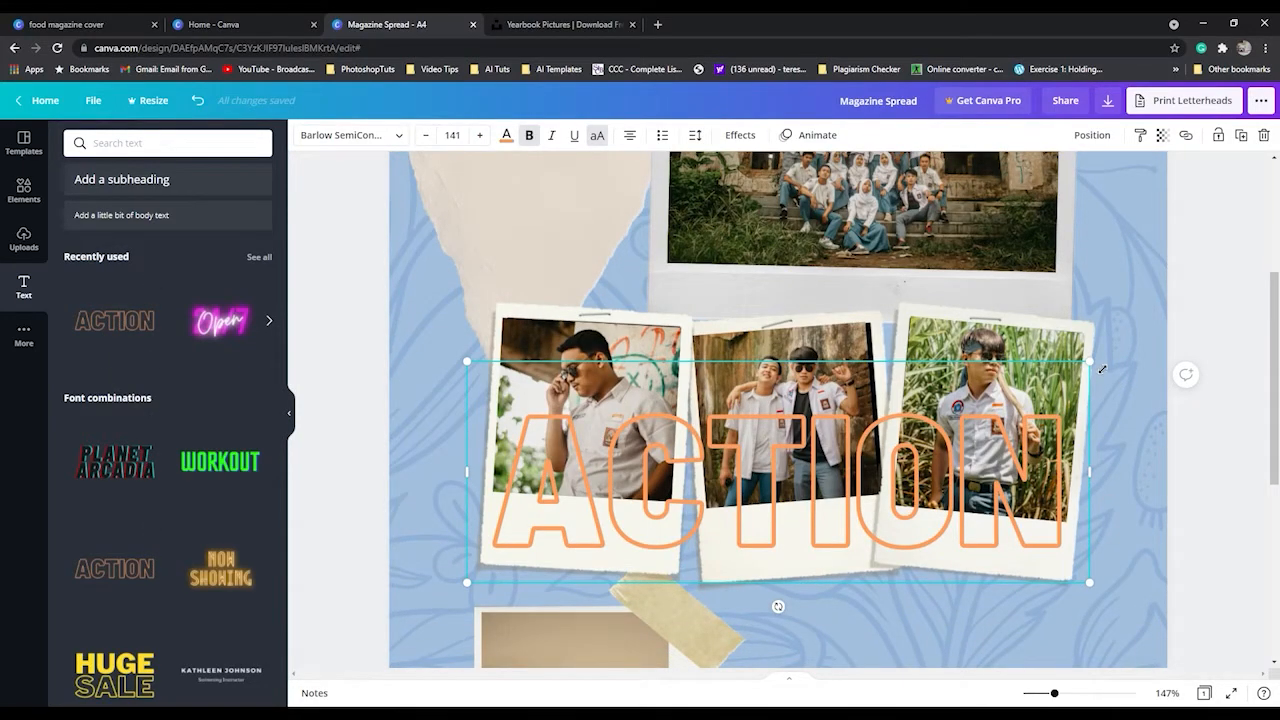
pyautogui.moveTo(1102, 369); pyautogui.dragTo(1168, 333)
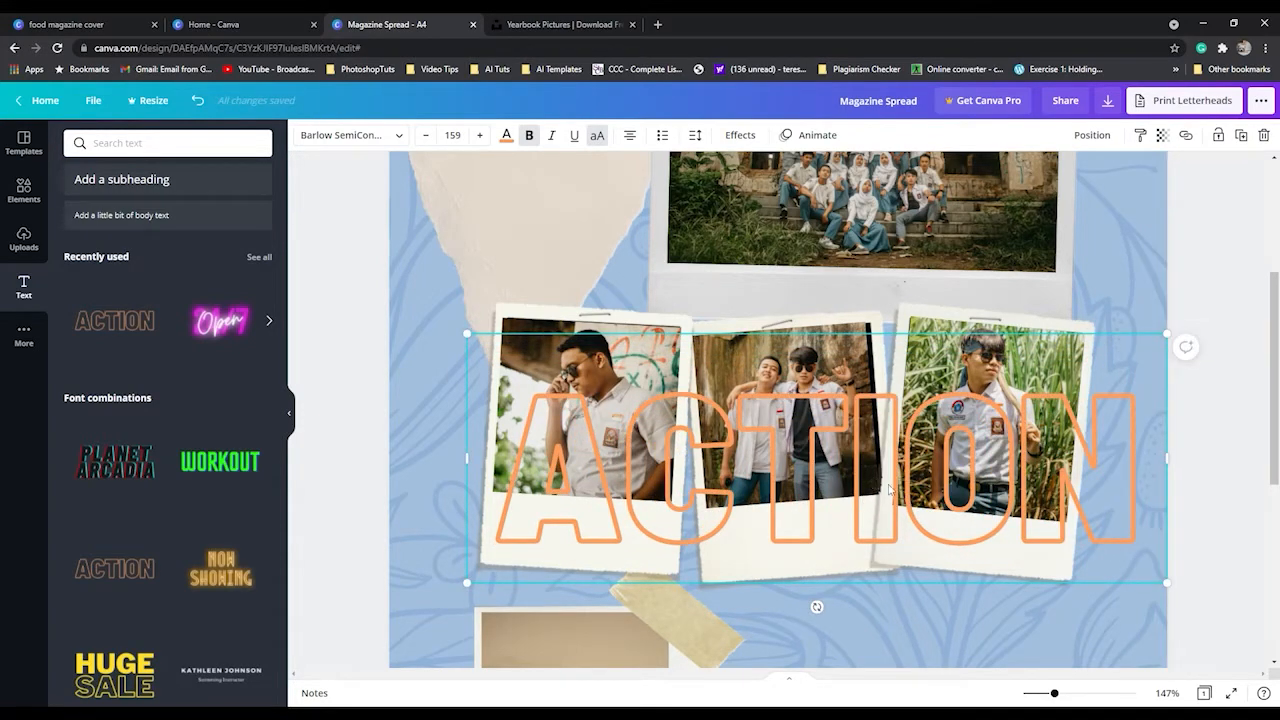
pyautogui.moveTo(896, 490); pyautogui.dragTo(853, 527)
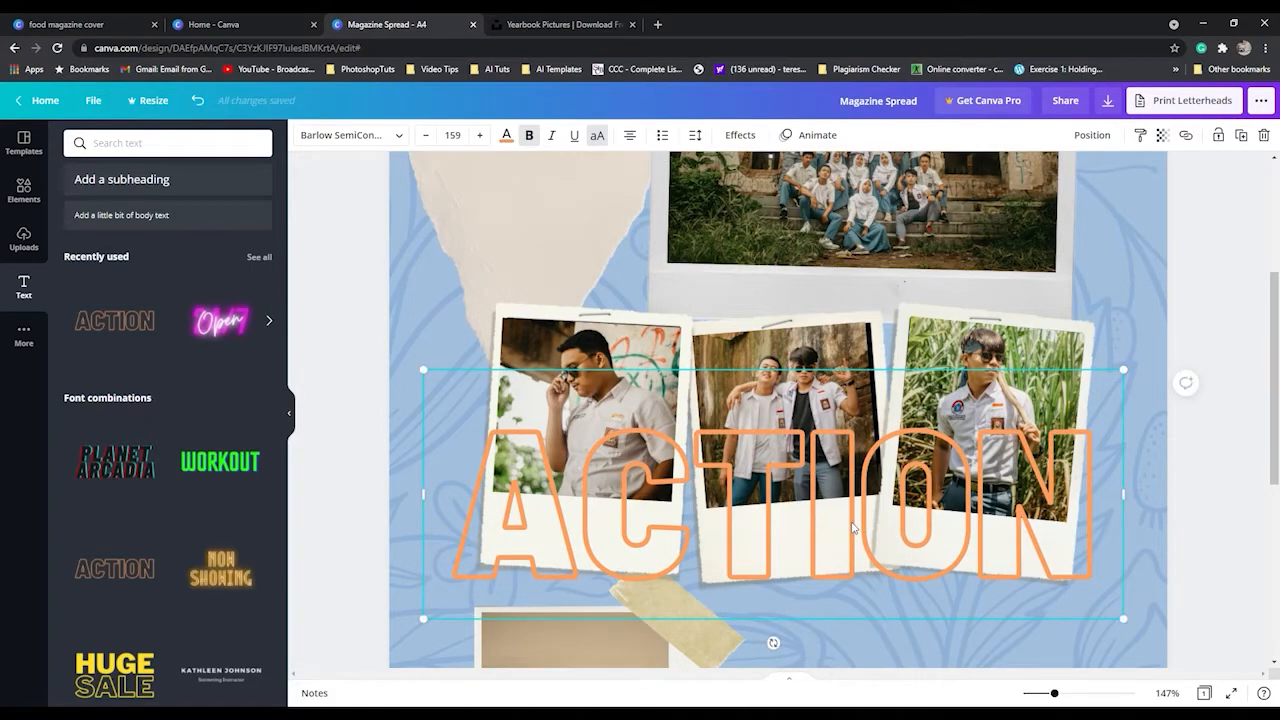
# Add the "Graphic Design for Beginners" font combination, shrink it to heading size 44 and place it right of the photographer photo.
pyautogui.scroll(-4, 851, 521)
pyautogui.scroll(2, 849, 522)
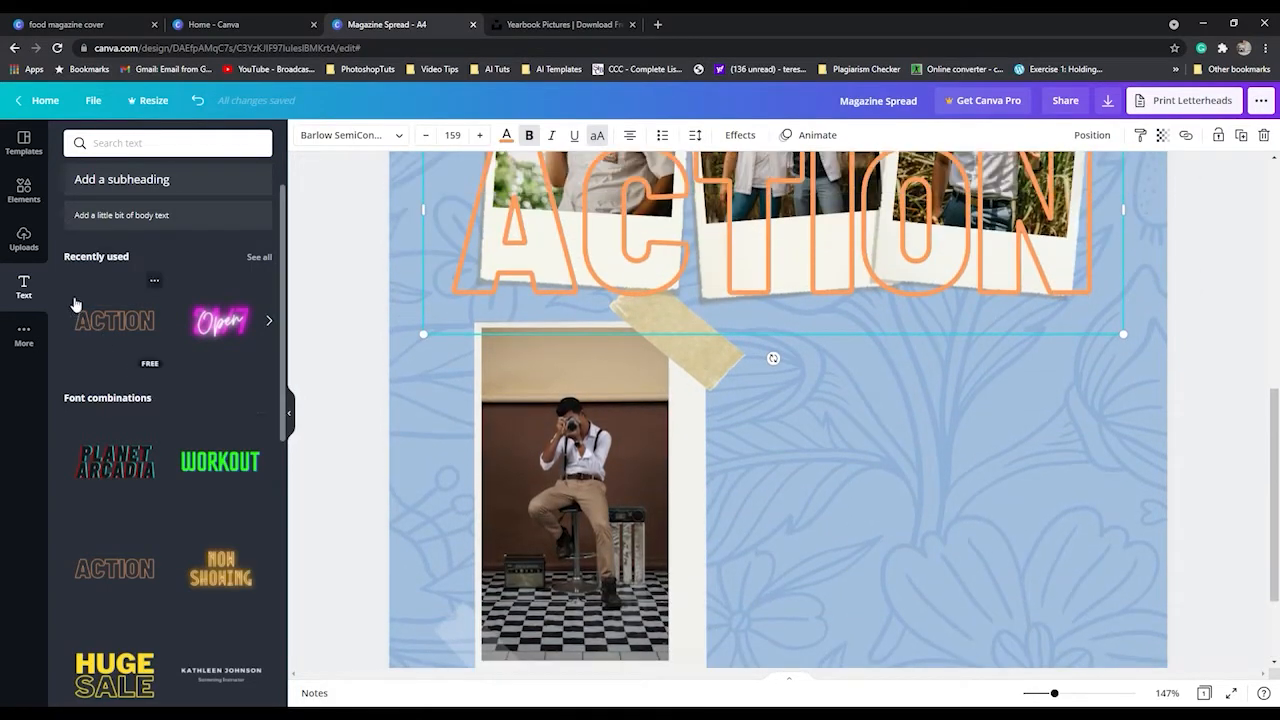
pyautogui.scroll(-1, 180, 495)
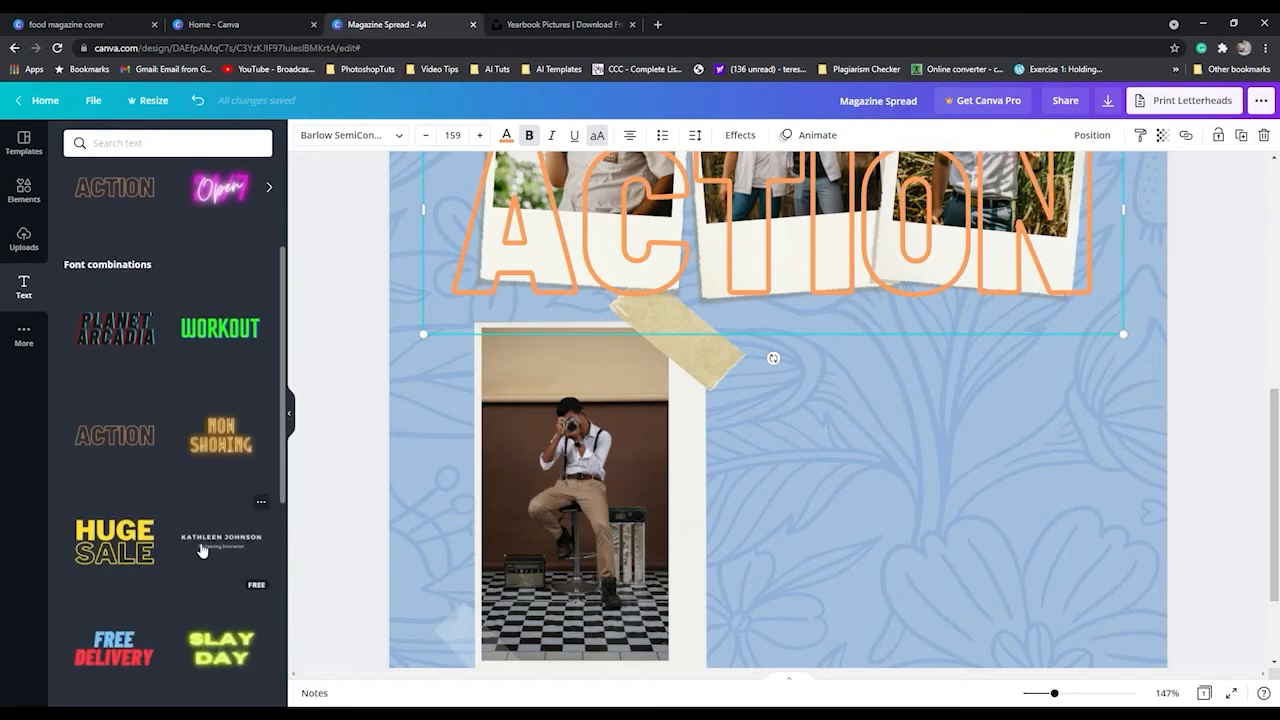
pyautogui.scroll(-2, 202, 549)
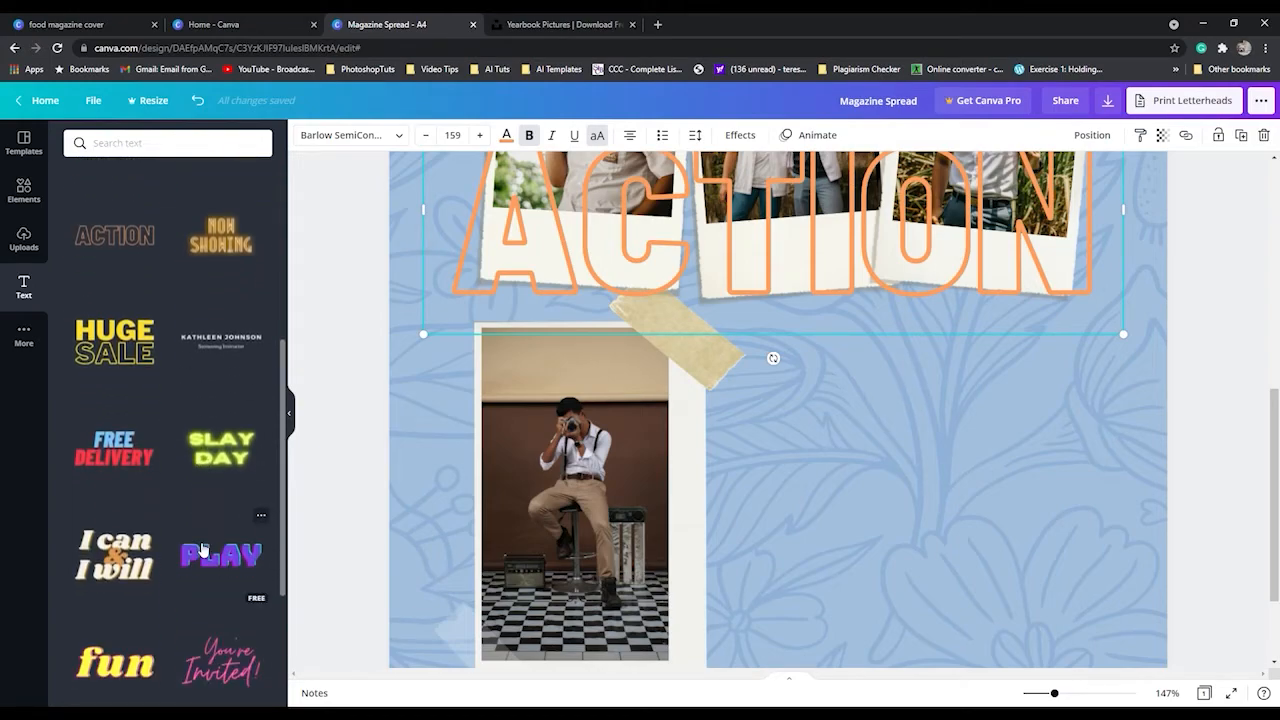
pyautogui.scroll(-3, 202, 549)
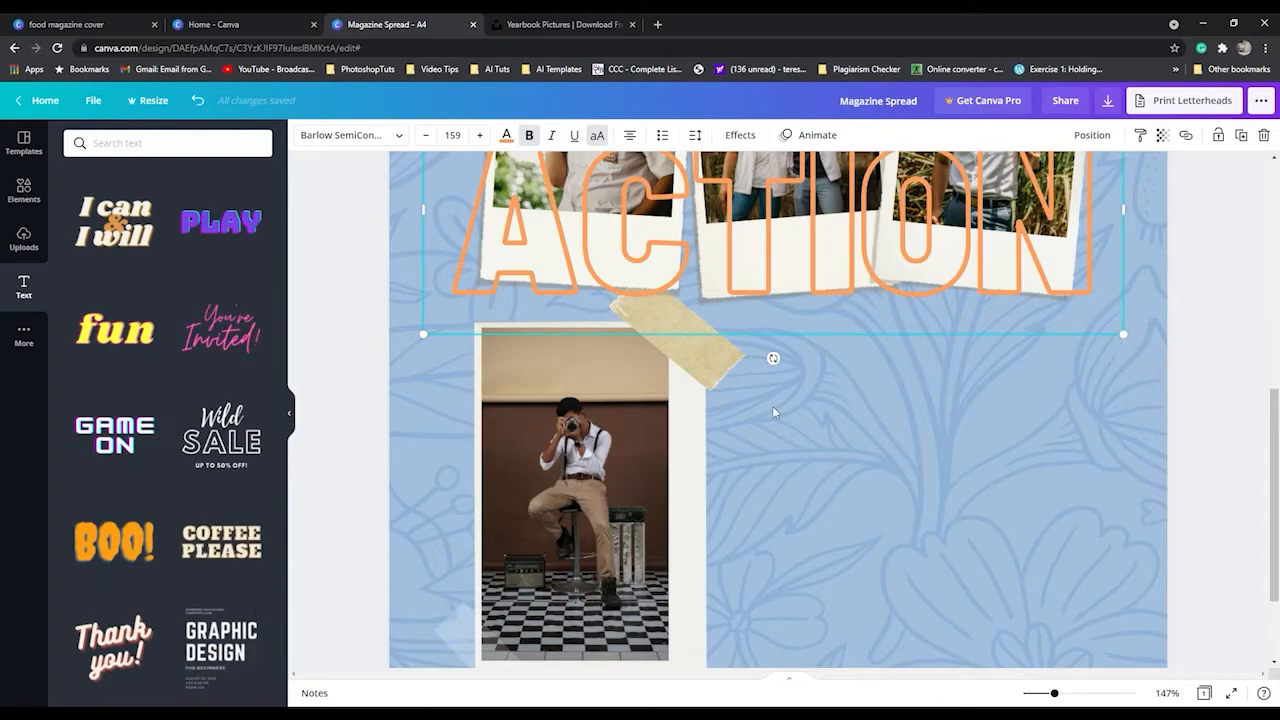
pyautogui.scroll(2, 776, 413)
pyautogui.moveTo(656, 287); pyautogui.dragTo(872, 490)
pyautogui.scroll(-2, 870, 477)
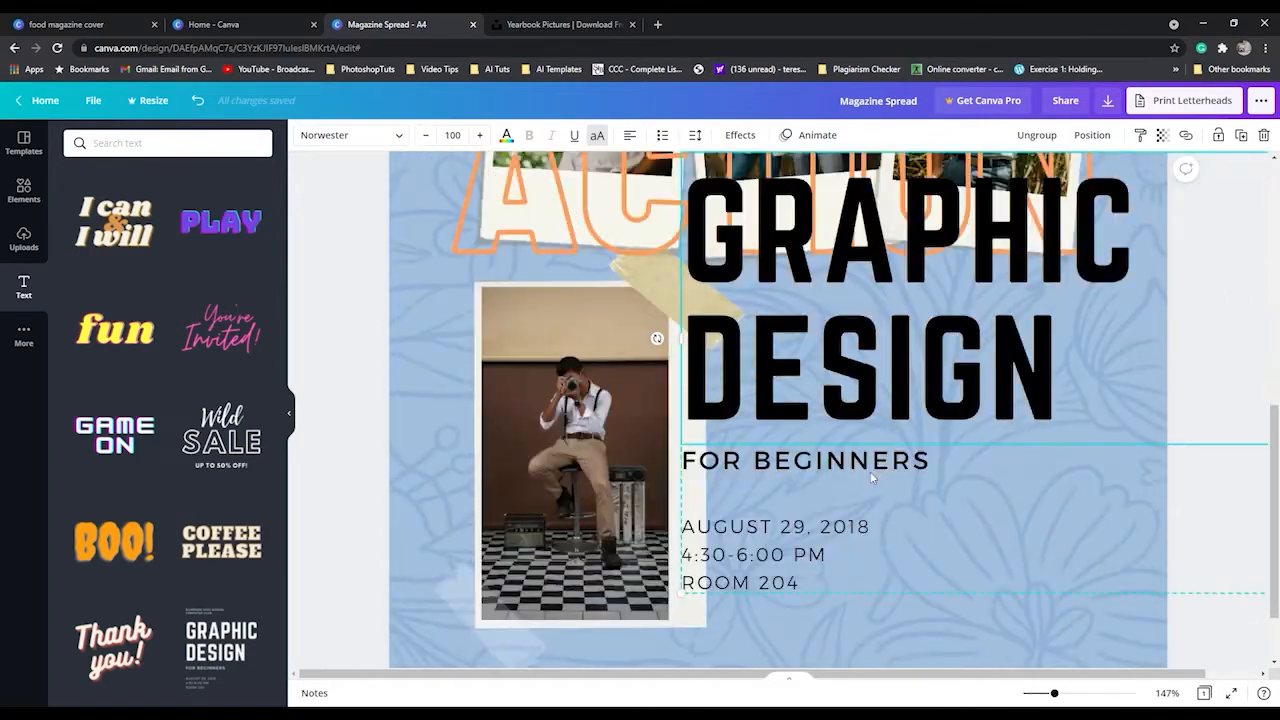
pyautogui.moveTo(686, 575); pyautogui.dragTo(992, 313)
pyautogui.moveTo(1072, 195); pyautogui.dragTo(811, 487)
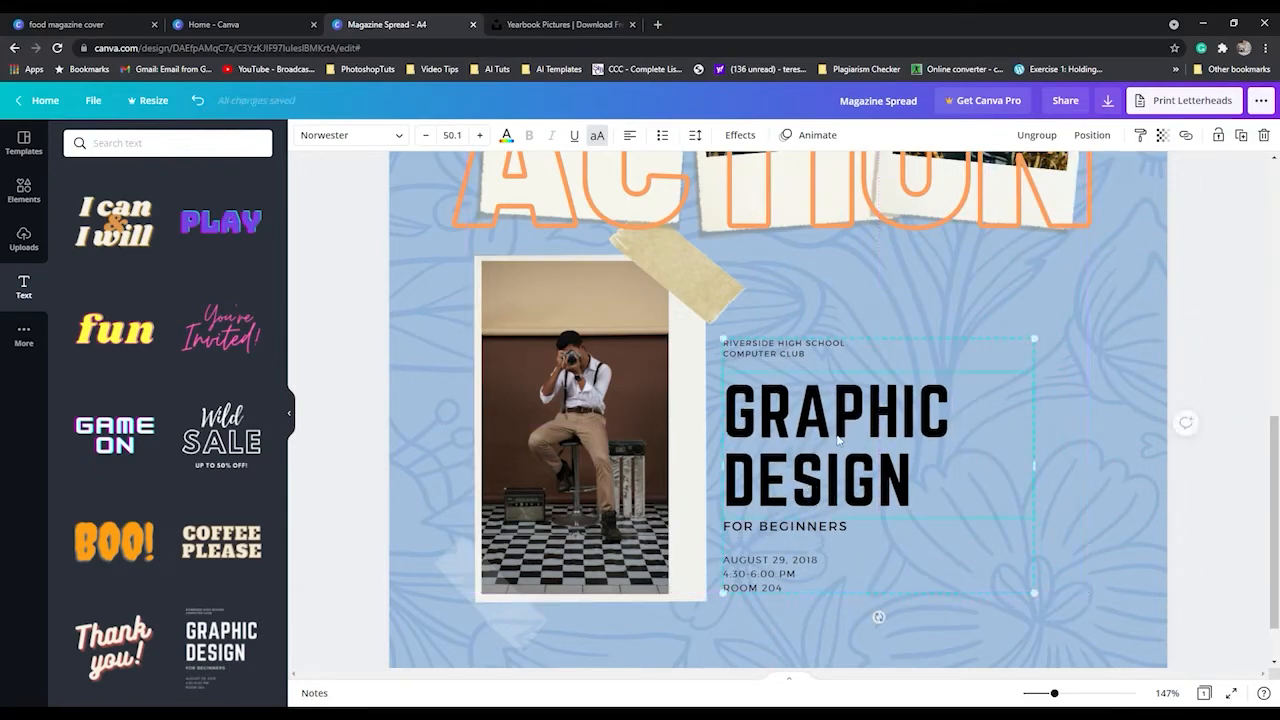
pyautogui.moveTo(1047, 477); pyautogui.dragTo(1084, 477)
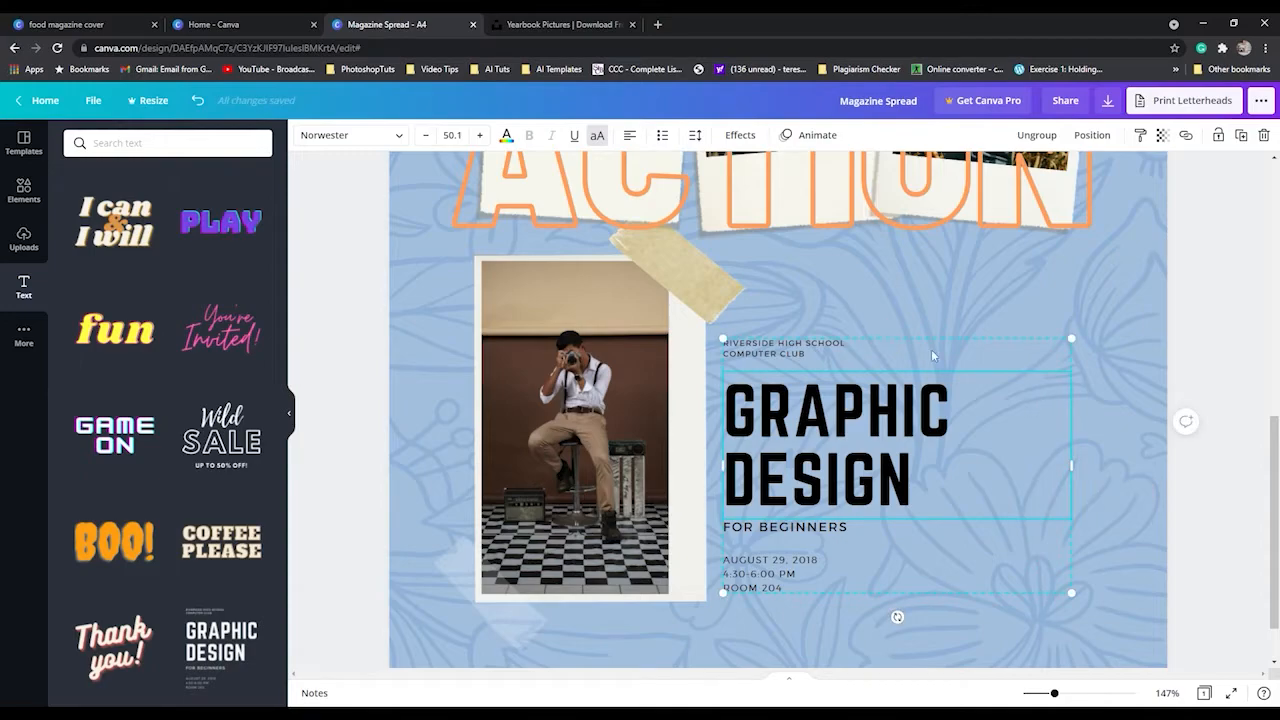
pyautogui.moveTo(1073, 355); pyautogui.dragTo(1050, 396)
# Replace the small school and club line above the heading with "SMK CONVENT, KLANG".
pyautogui.doubleClick(790, 385)
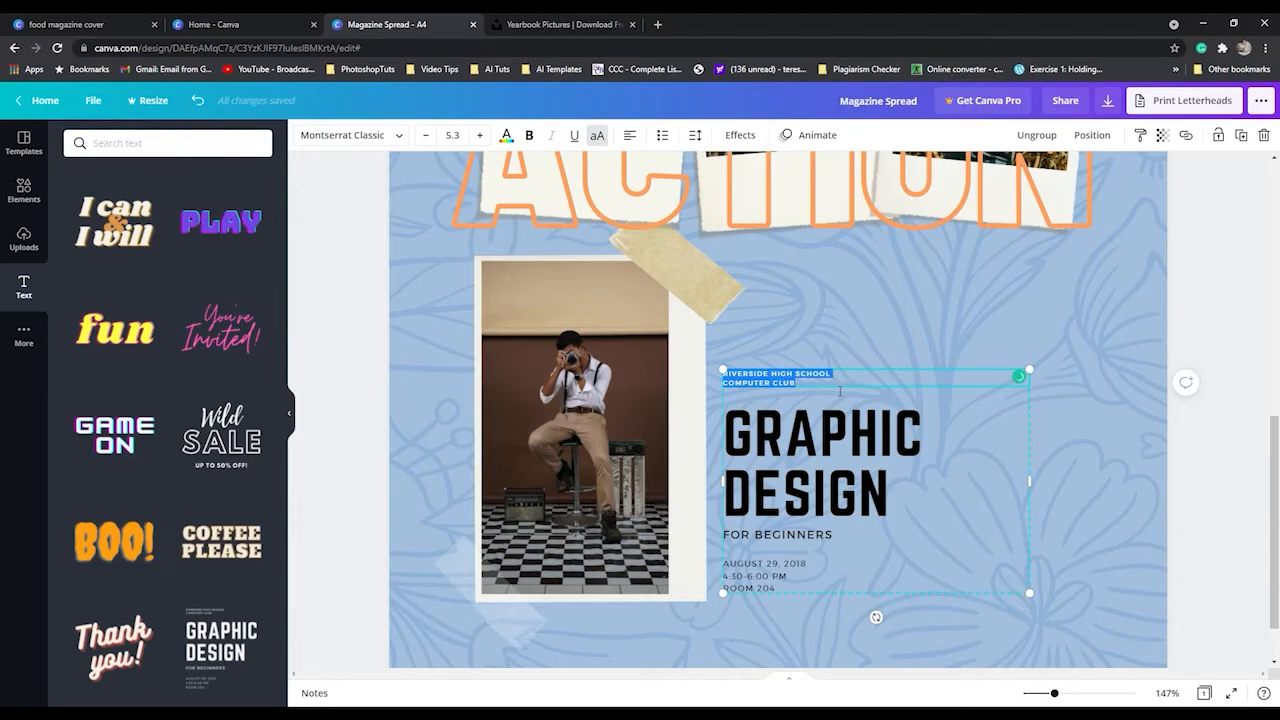
pyautogui.write('SMK')
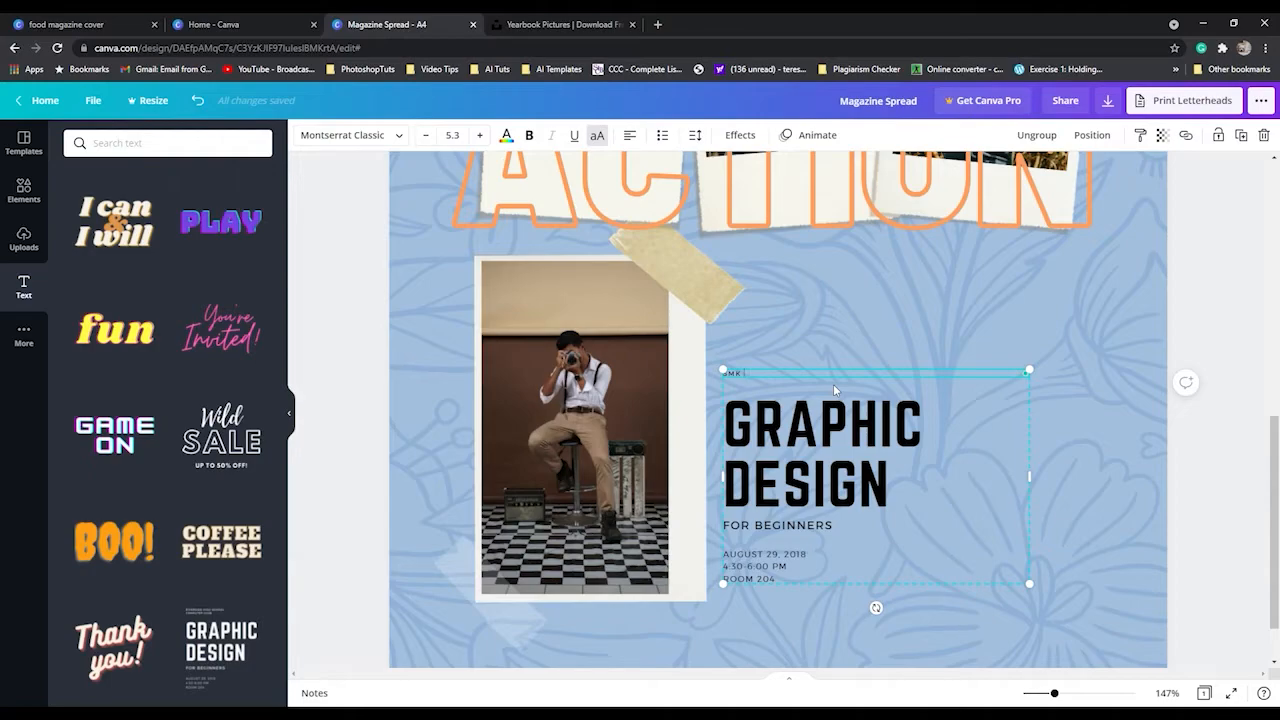
pyautogui.write('CONVENT, KLANG')
# Replace the "GRAPHIC DESIGN" heading with "PHOTOGRAPHY".
pyautogui.doubleClick(829, 435)
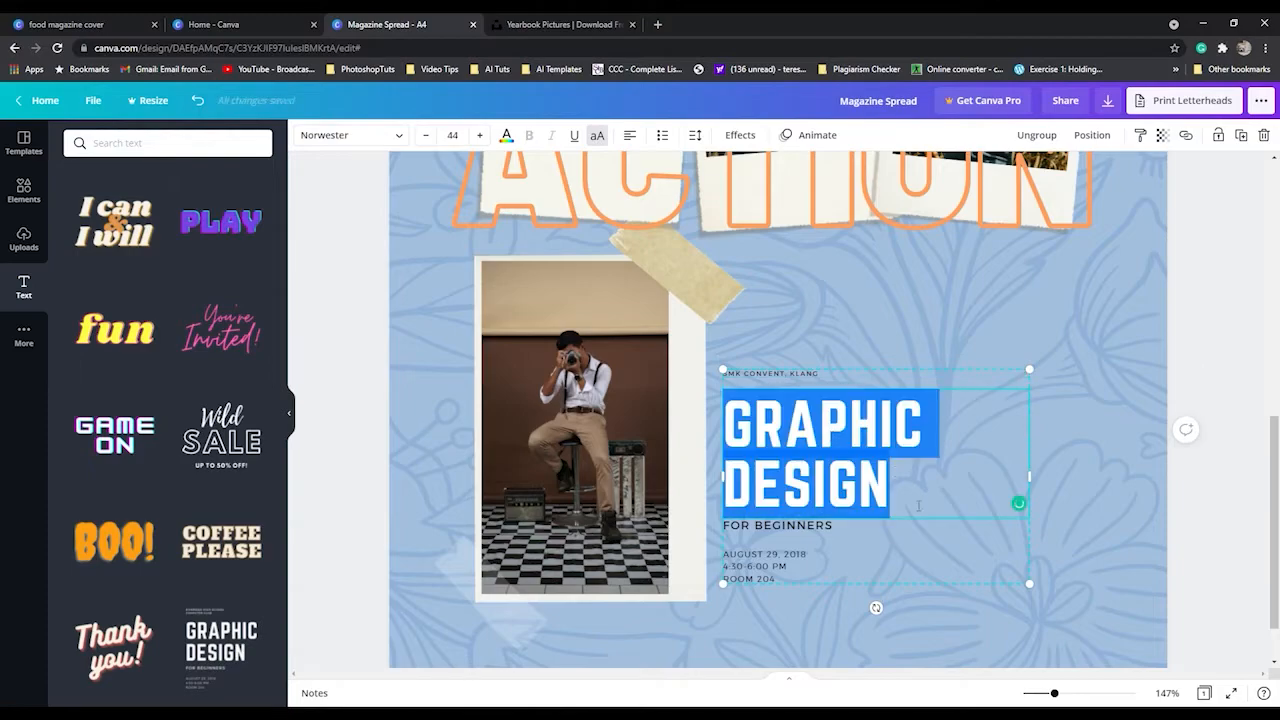
pyautogui.write('PHOTOGRT')
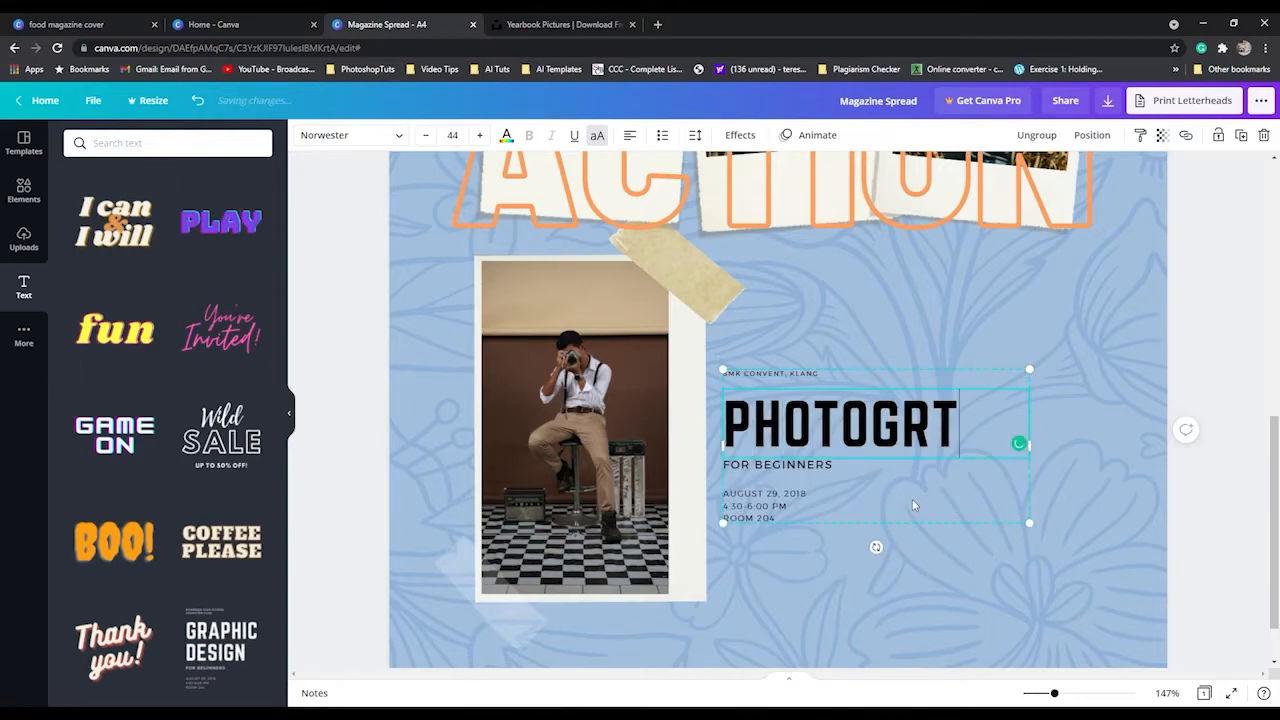
pyautogui.press('BackSpace')
pyautogui.write('AP')
pyautogui.press('BackSpace')
pyautogui.write('P')
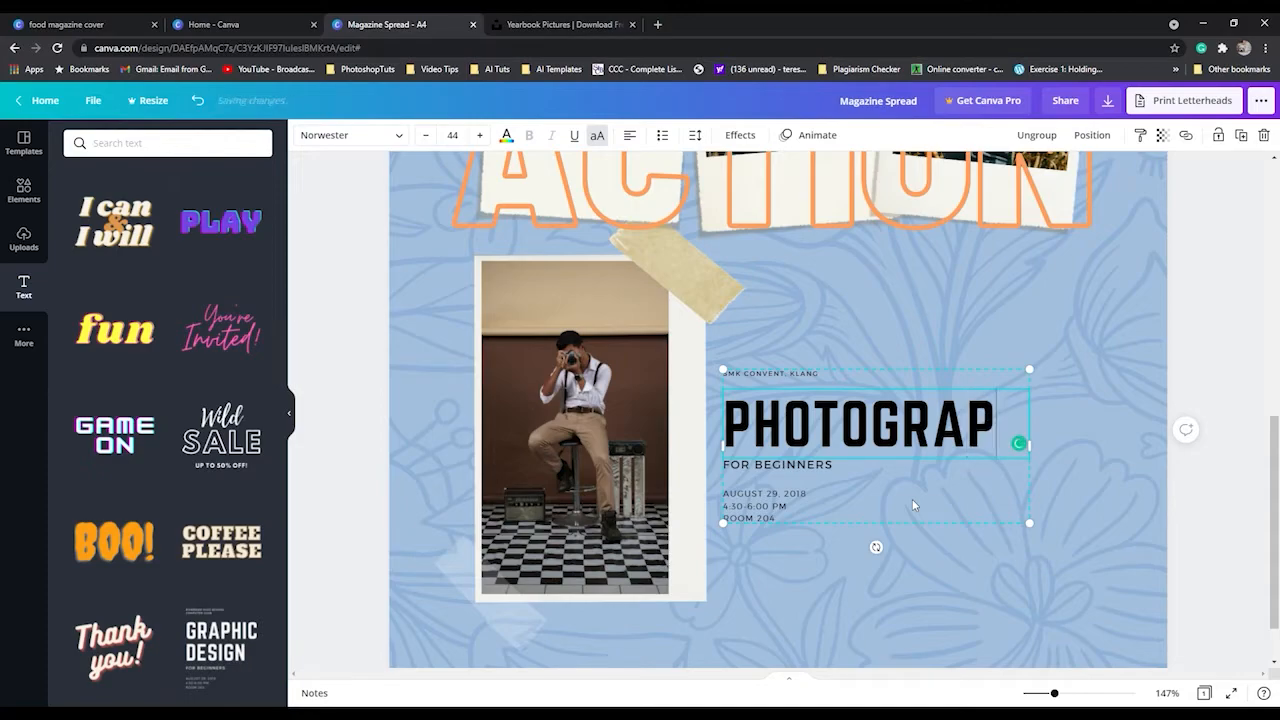
pyautogui.write('HY C')
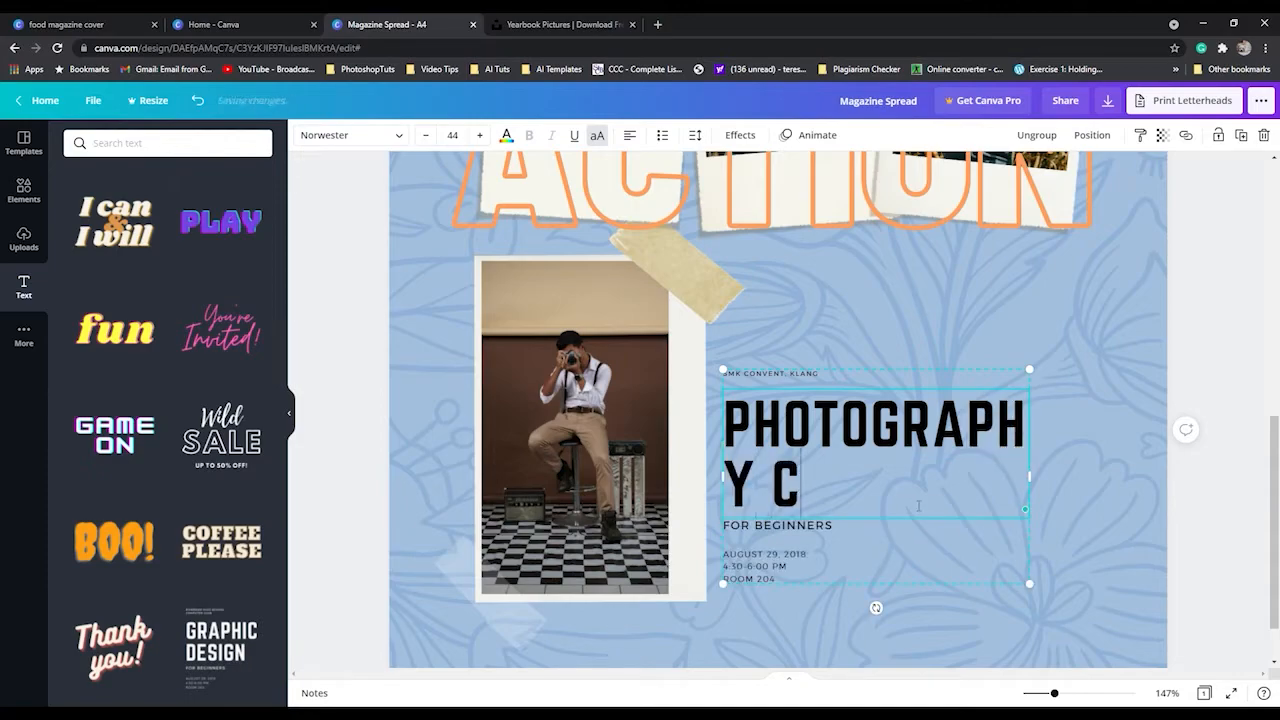
pyautogui.write('LUP')
# Extend the heading to read "PHOTOGRAPHY CLUB" and reduce its font size to 40.
pyautogui.press('BackSpace')
pyautogui.write('B')
pyautogui.hotkey('ctrl', 'a')
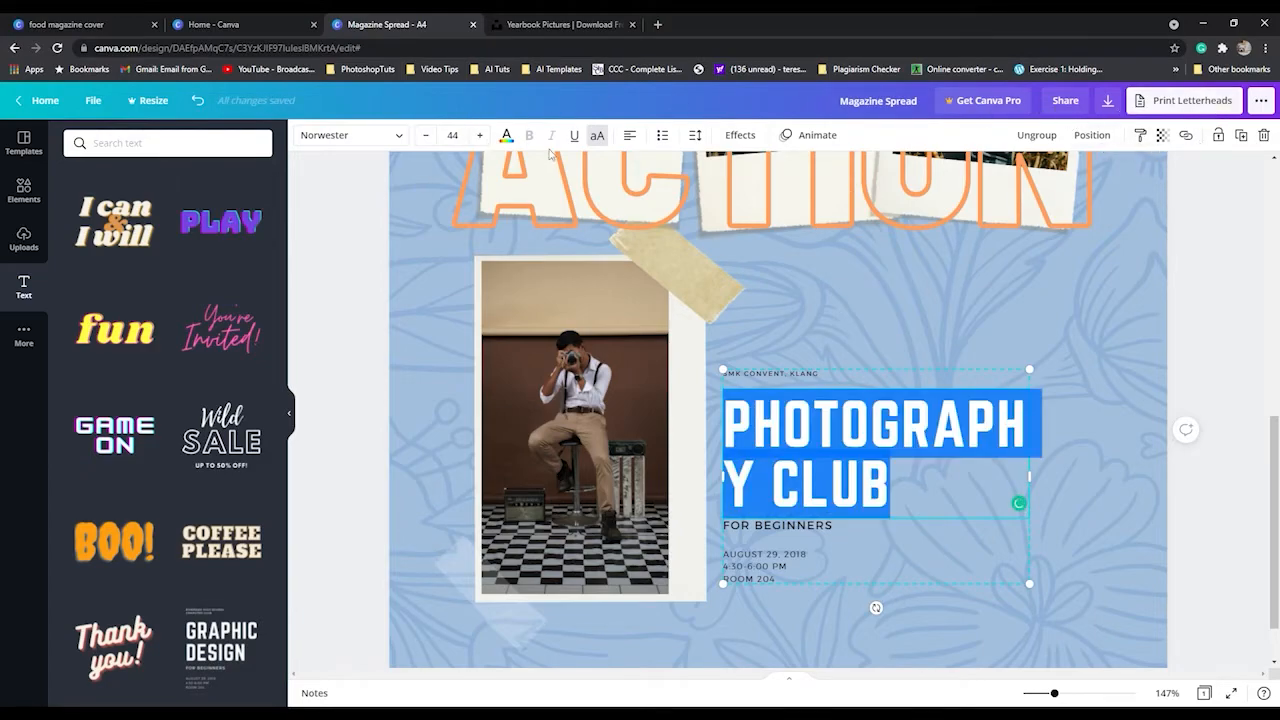
pyautogui.click(427, 135)
pyautogui.click(427, 135)
pyautogui.click(427, 135)
pyautogui.click(427, 135)
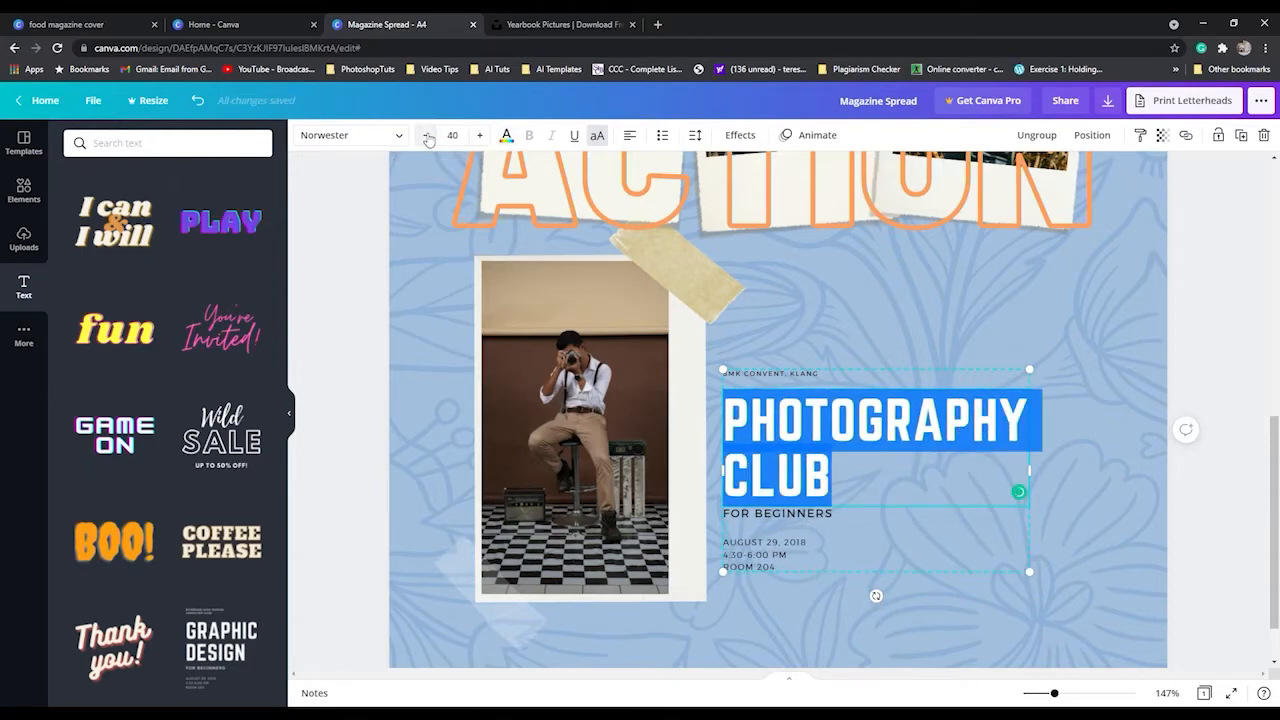
# Replace the "FOR BEGINNERS" subheading with "FORM 5 ORGANIZING TEAM".
pyautogui.click(818, 515)
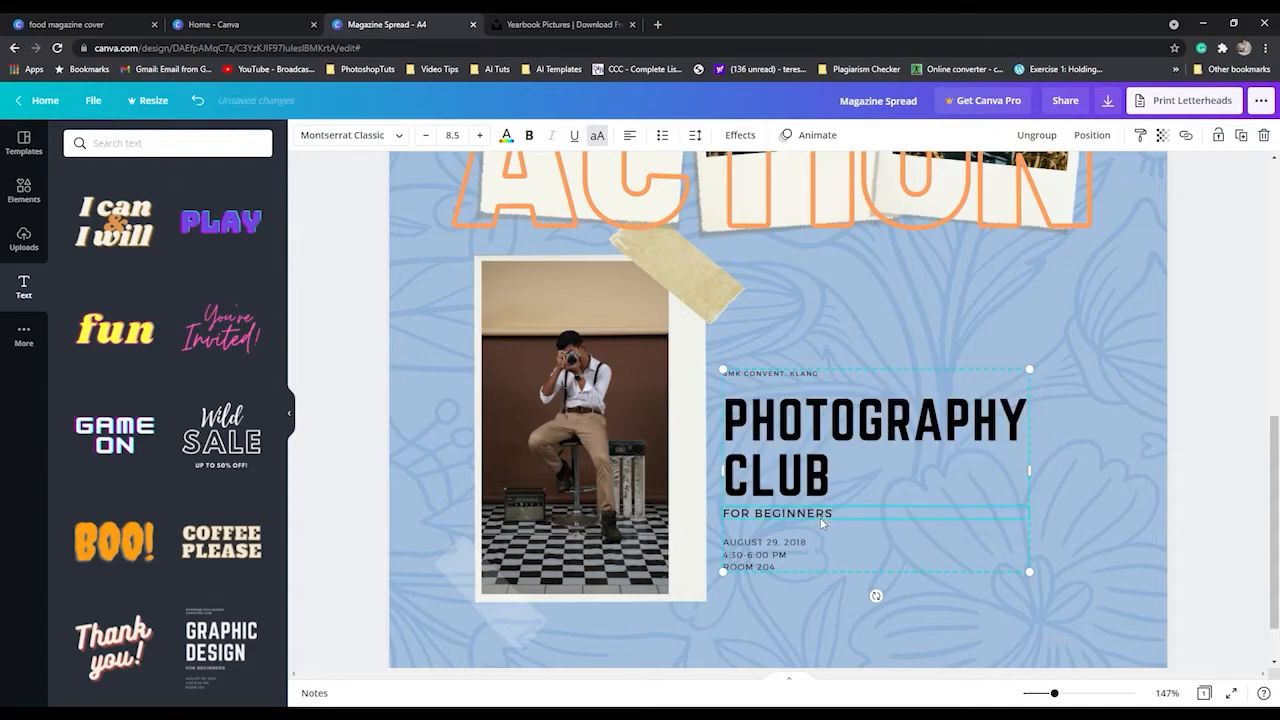
pyautogui.doubleClick(818, 515)
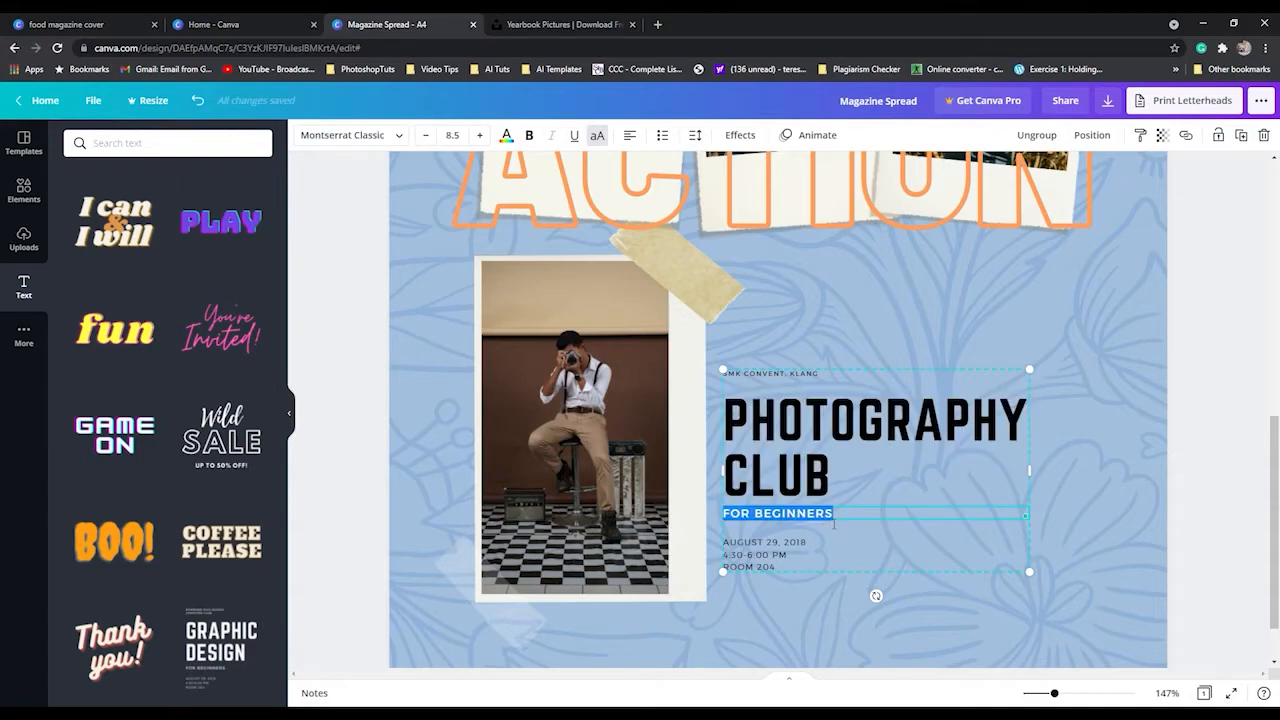
pyautogui.write('FORM')
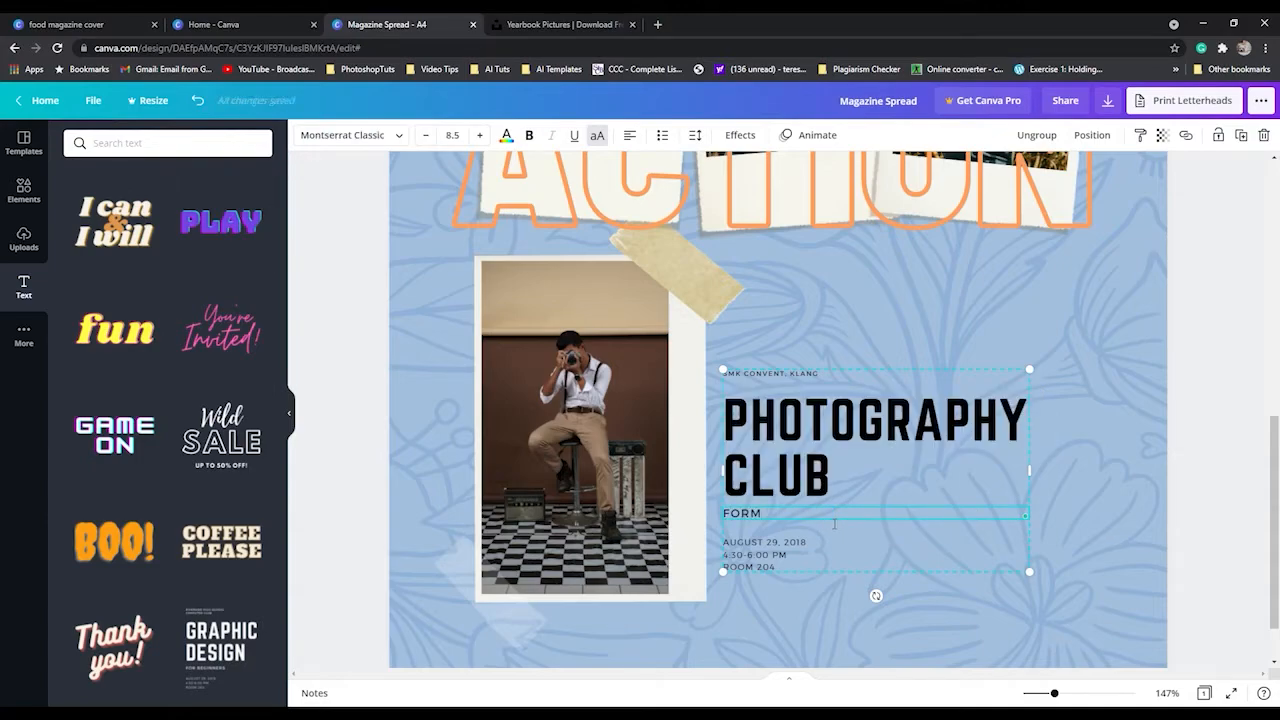
pyautogui.write(' 5 ORGANIZI')
pyautogui.write('NG TEAM')
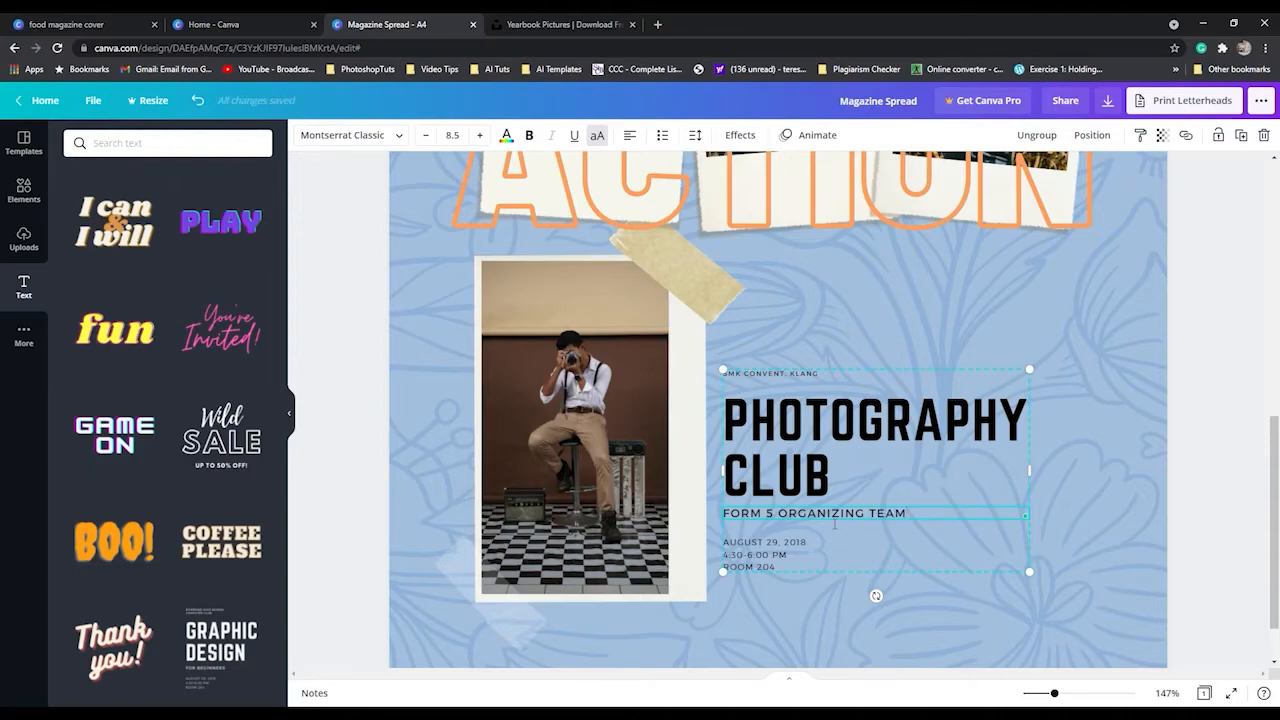
# Replace the date, time and room lines beneath the subheading with "YEAR 2020".
pyautogui.doubleClick(773, 557)
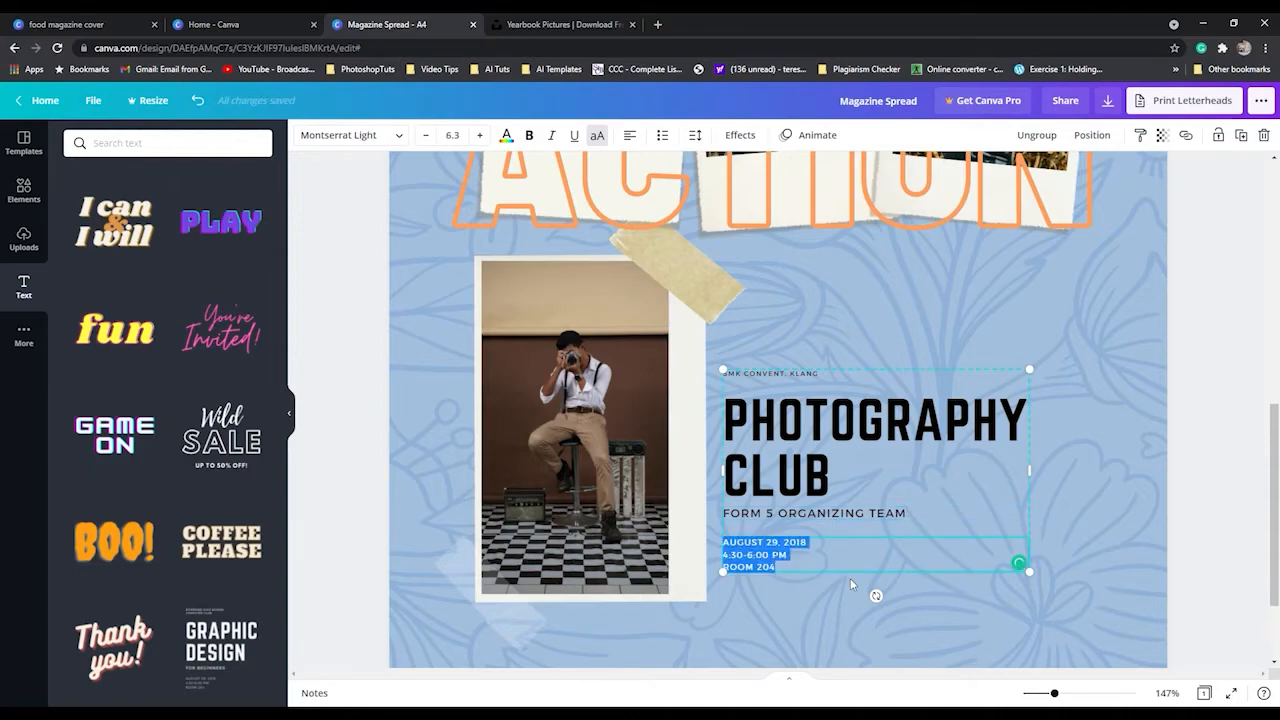
pyautogui.write('YEAR')
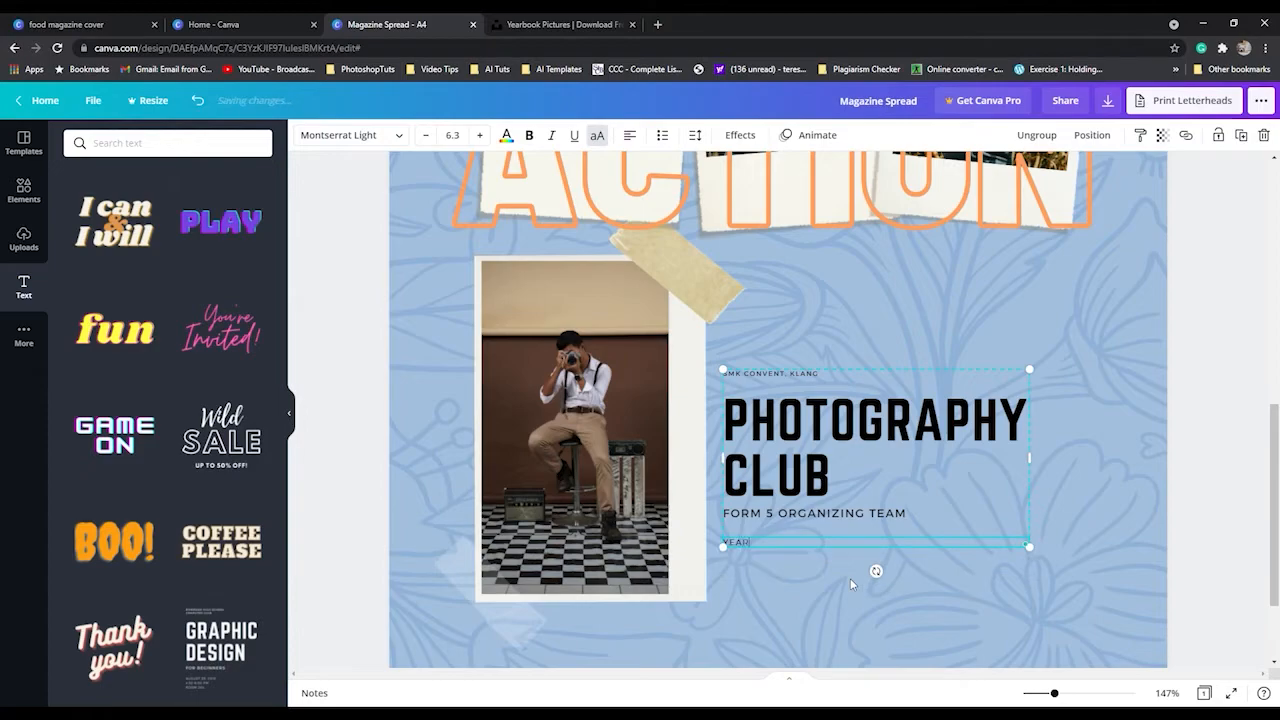
pyautogui.write(' 2020')
pyautogui.click(850, 578)
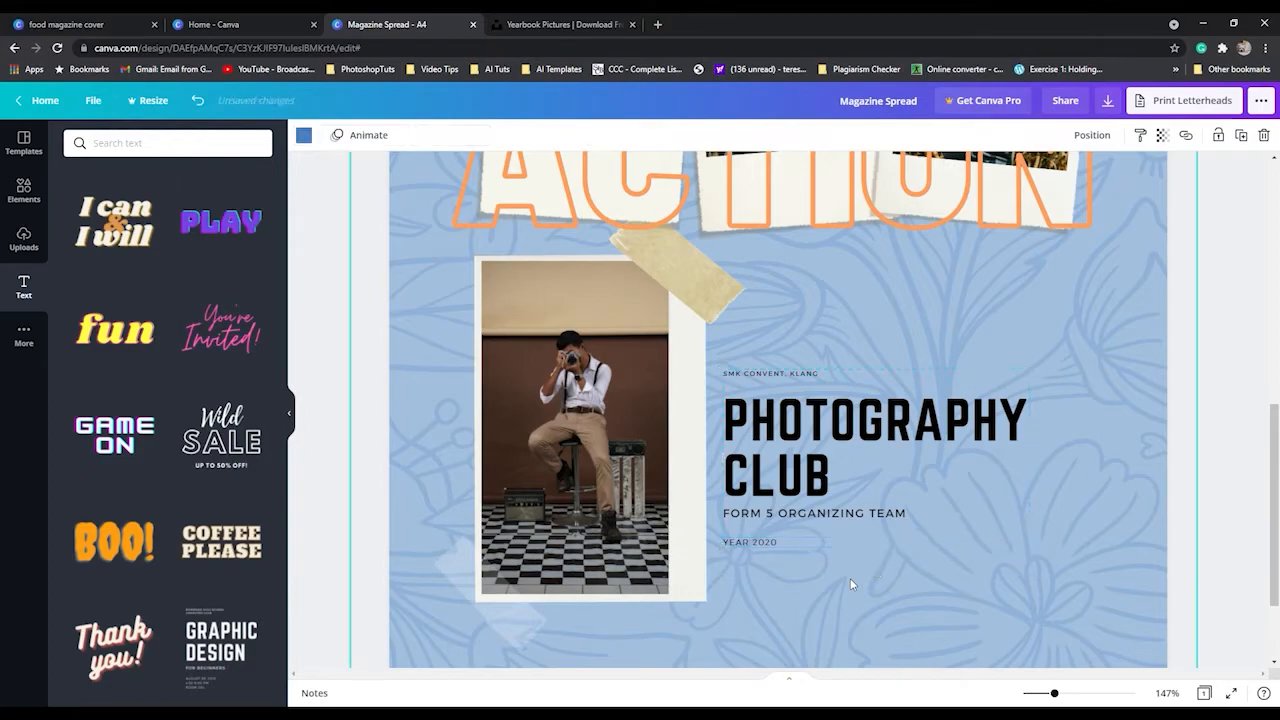
# Below "YEAR 2020", leave a blank line and add the credit "PHOTOGRAPHY AND IDEA BY" followed by the photographer's full name.
pyautogui.click(773, 545)
pyautogui.press('Return')
pyautogui.press('Return')
pyautogui.write('PHOTOGRAPHY AND IDEA BY')
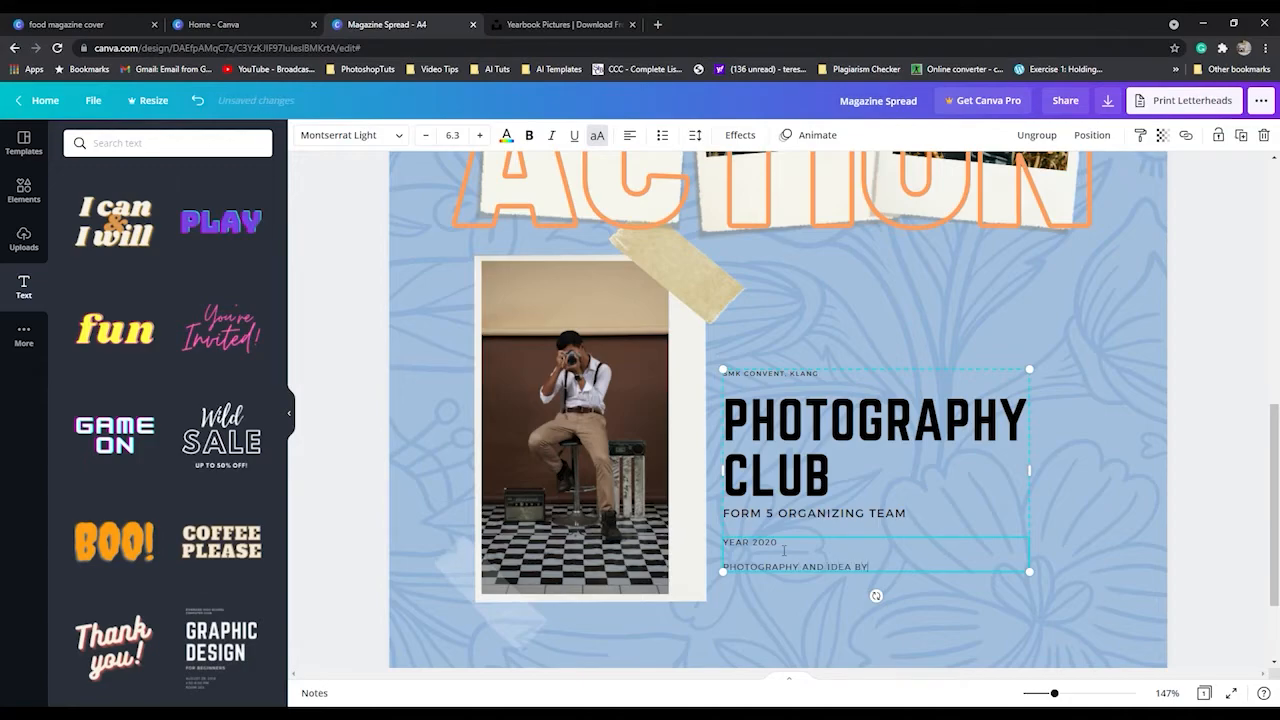
pyautogui.click(924, 610)
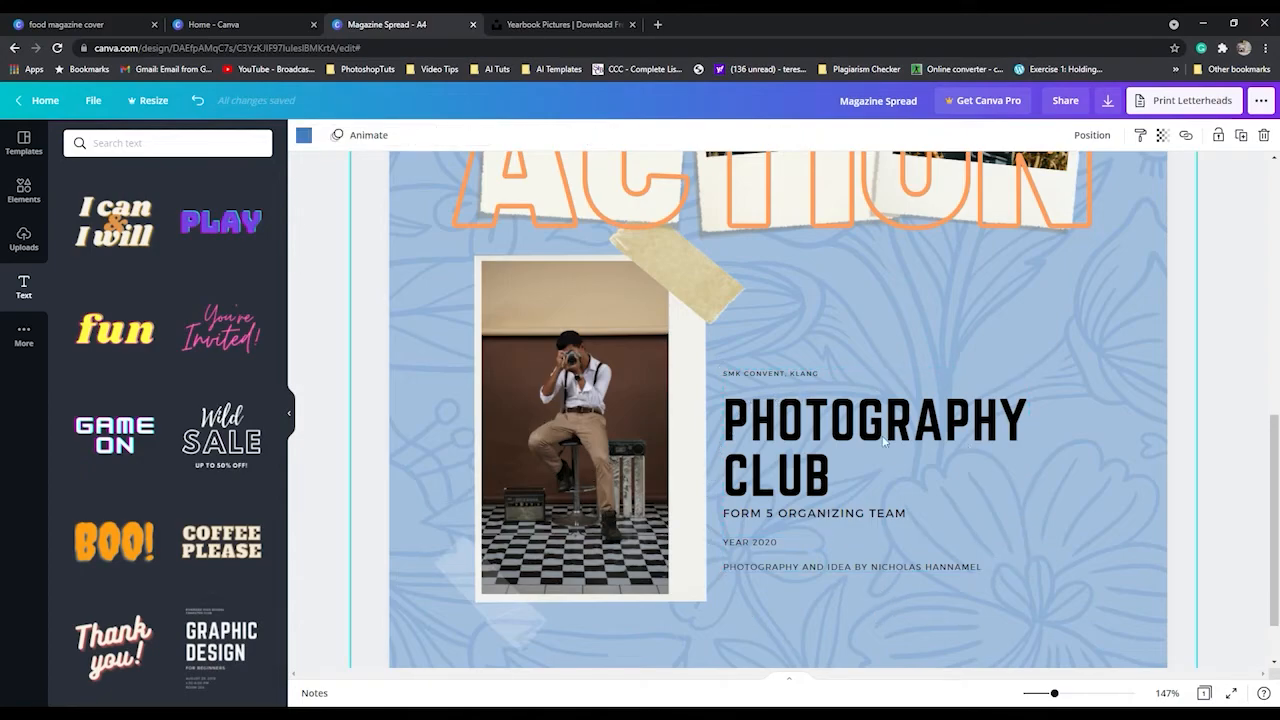
# Add a body text caption reading "(left to right)" followed by the students' names.
pyautogui.scroll(5, 938, 484)
pyautogui.scroll(3, 941, 484)
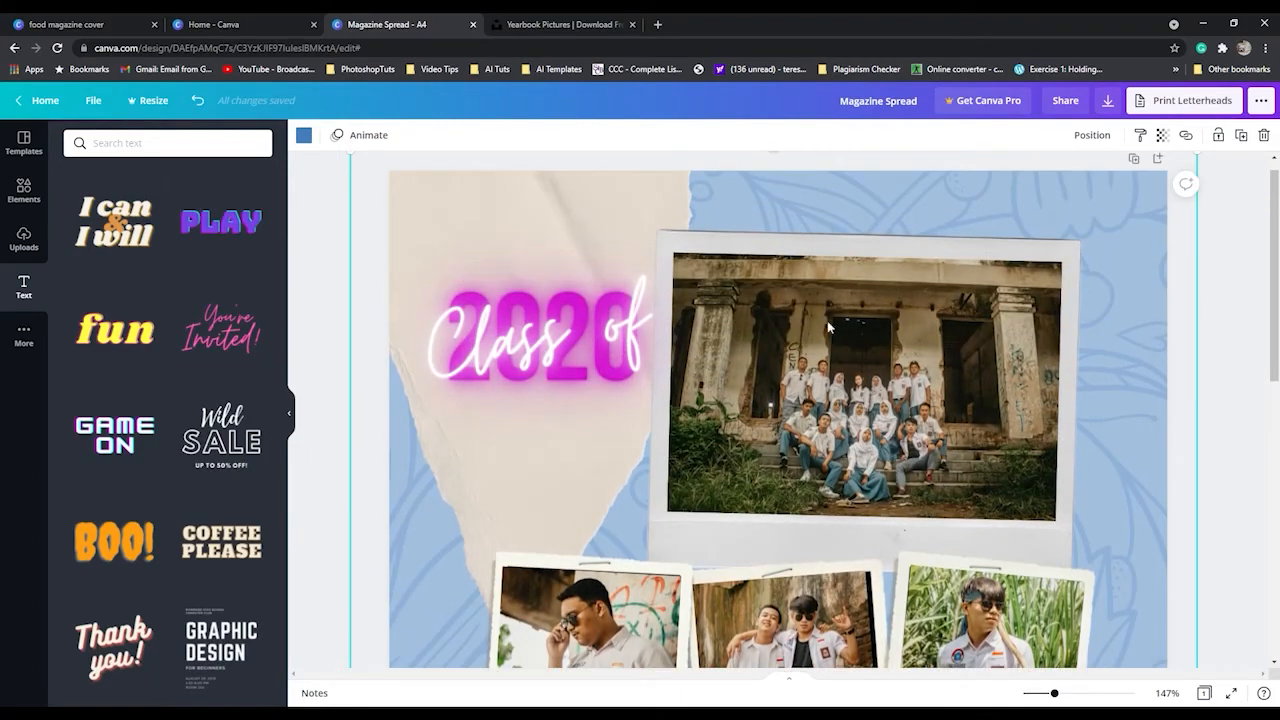
pyautogui.scroll(6, 141, 318)
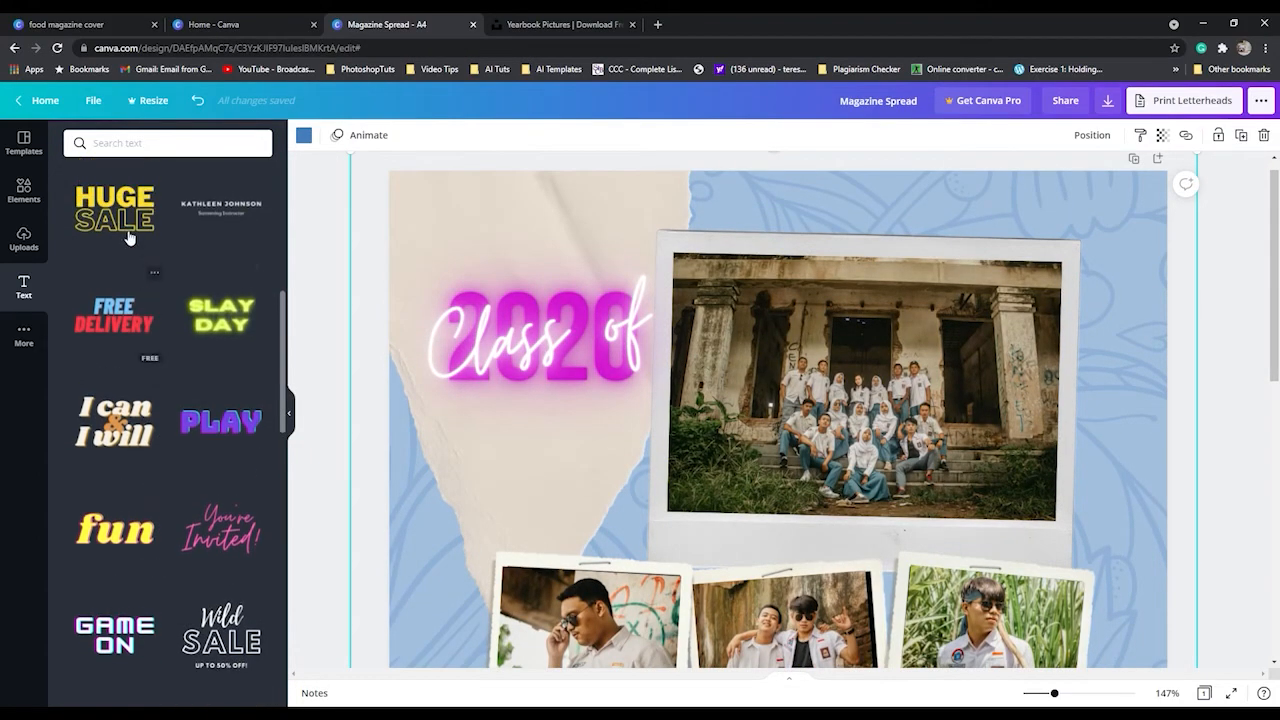
pyautogui.scroll(3, 141, 318)
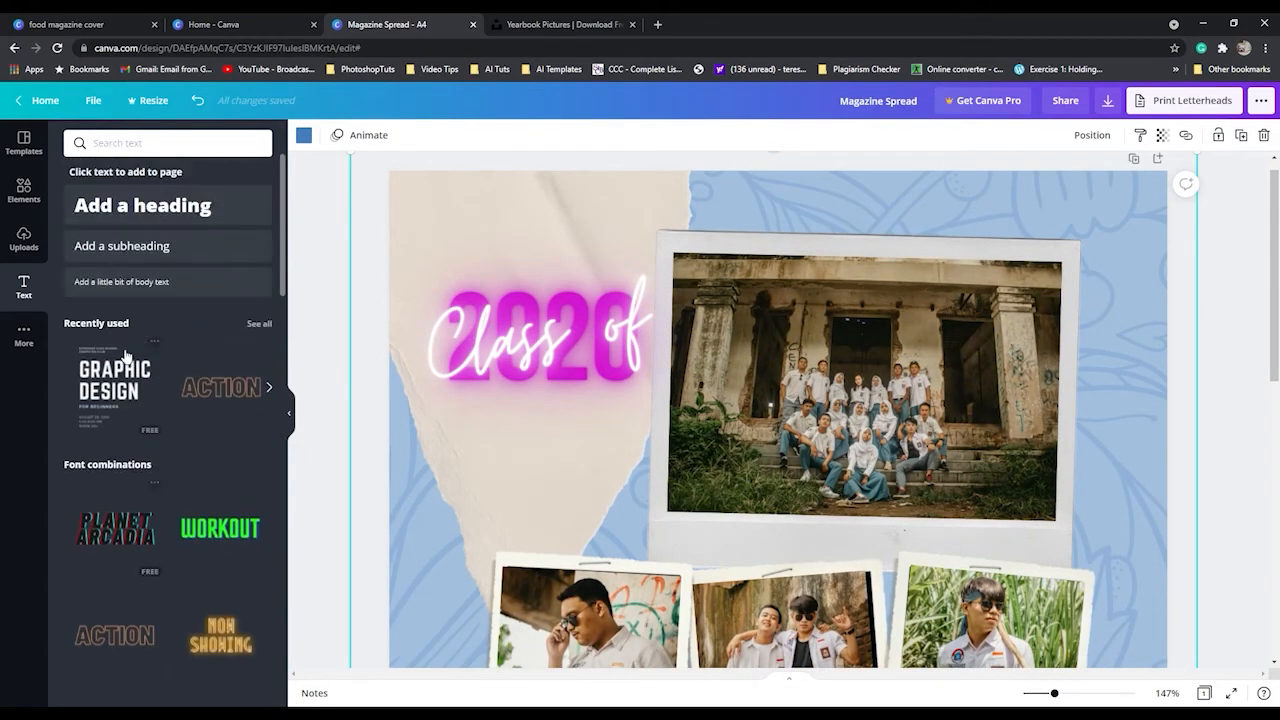
pyautogui.click(171, 283)
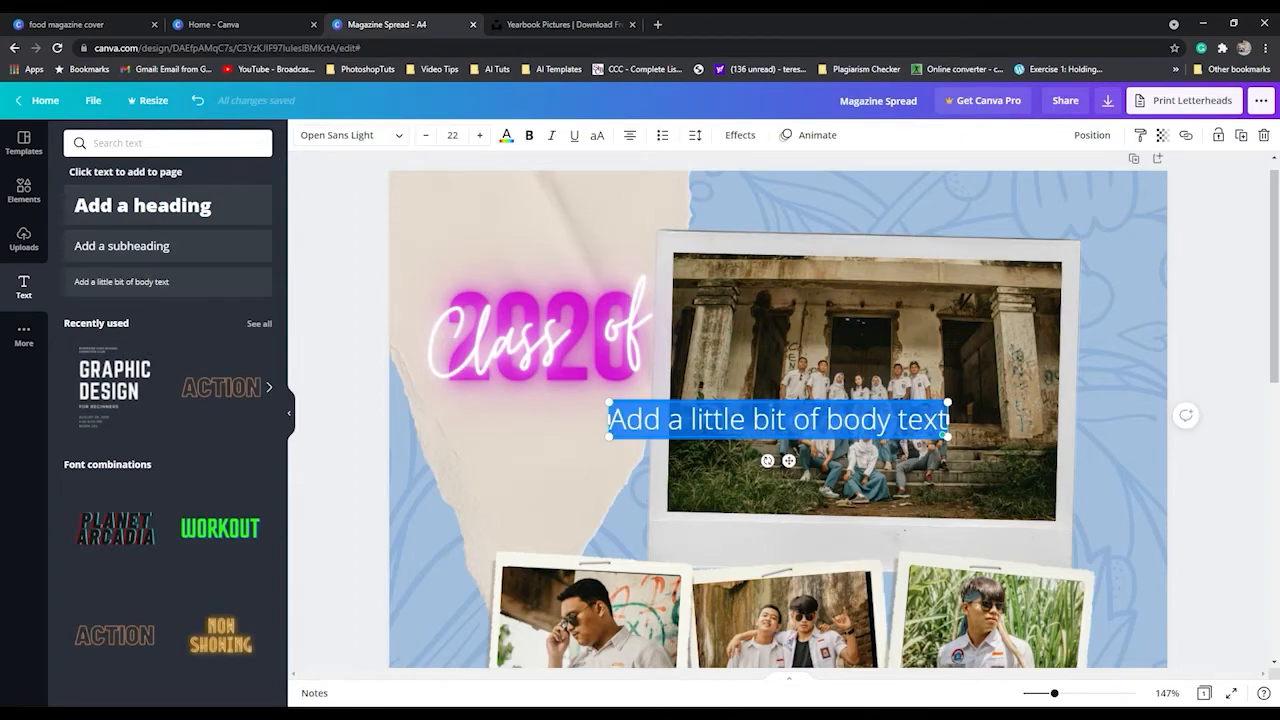
pyautogui.press('BackSpace')
pyautogui.write('This i')
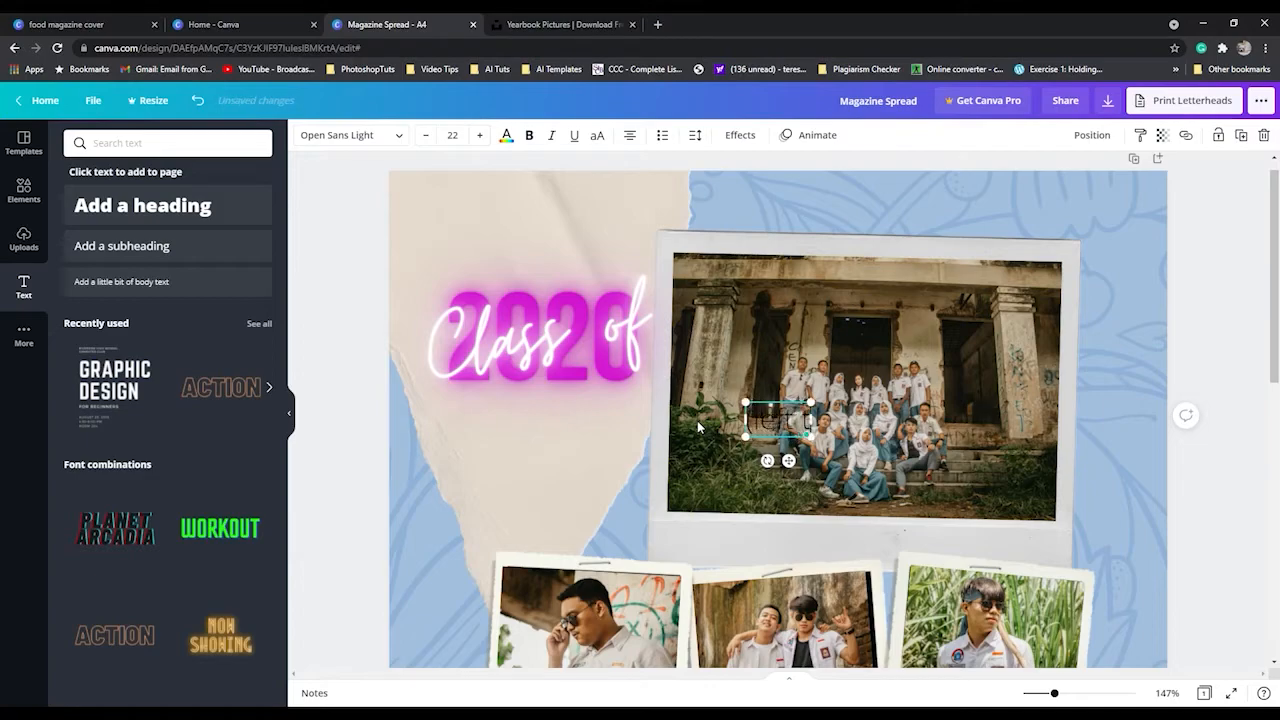
pyautogui.write('o right')
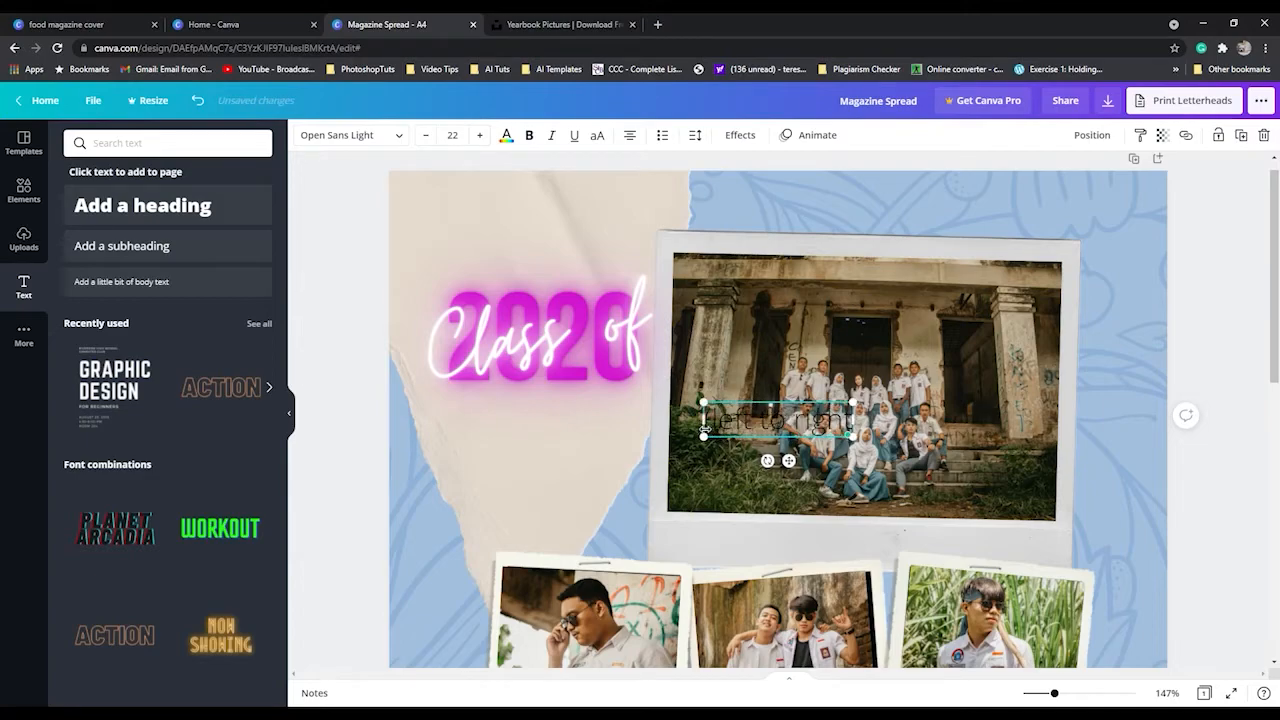
pyautogui.write(') ')
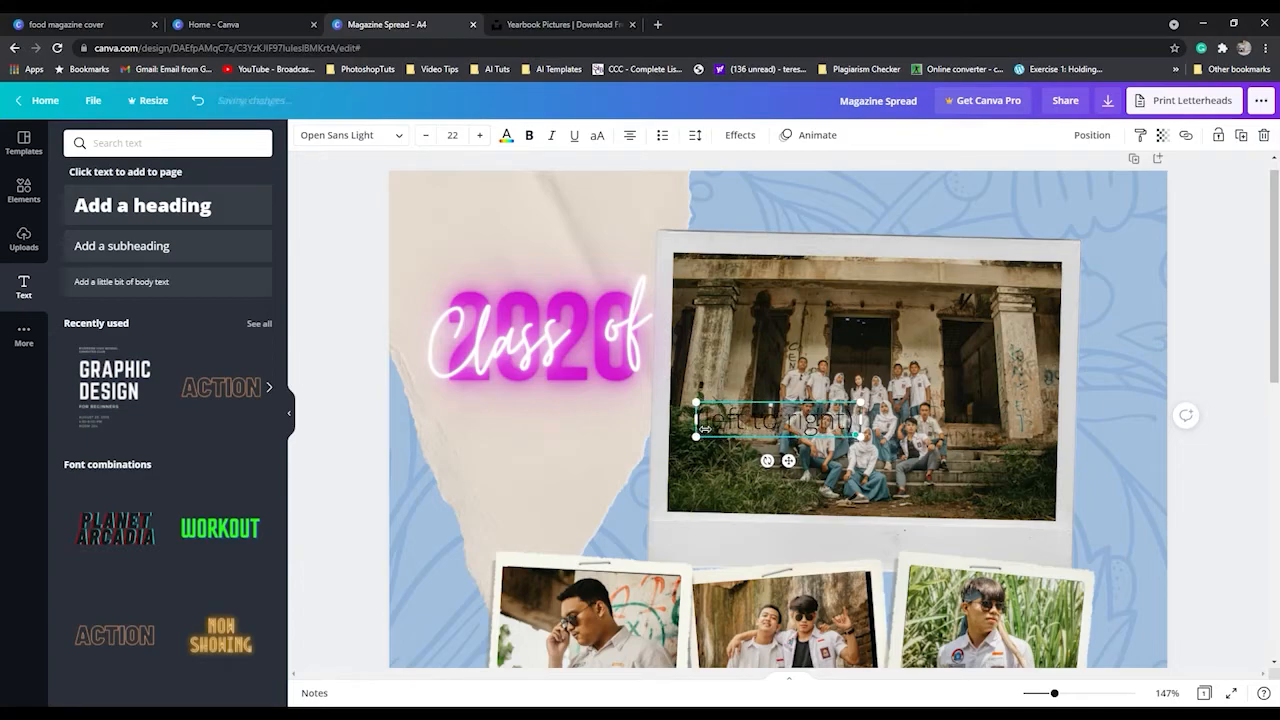
pyautogui.write('Alex')
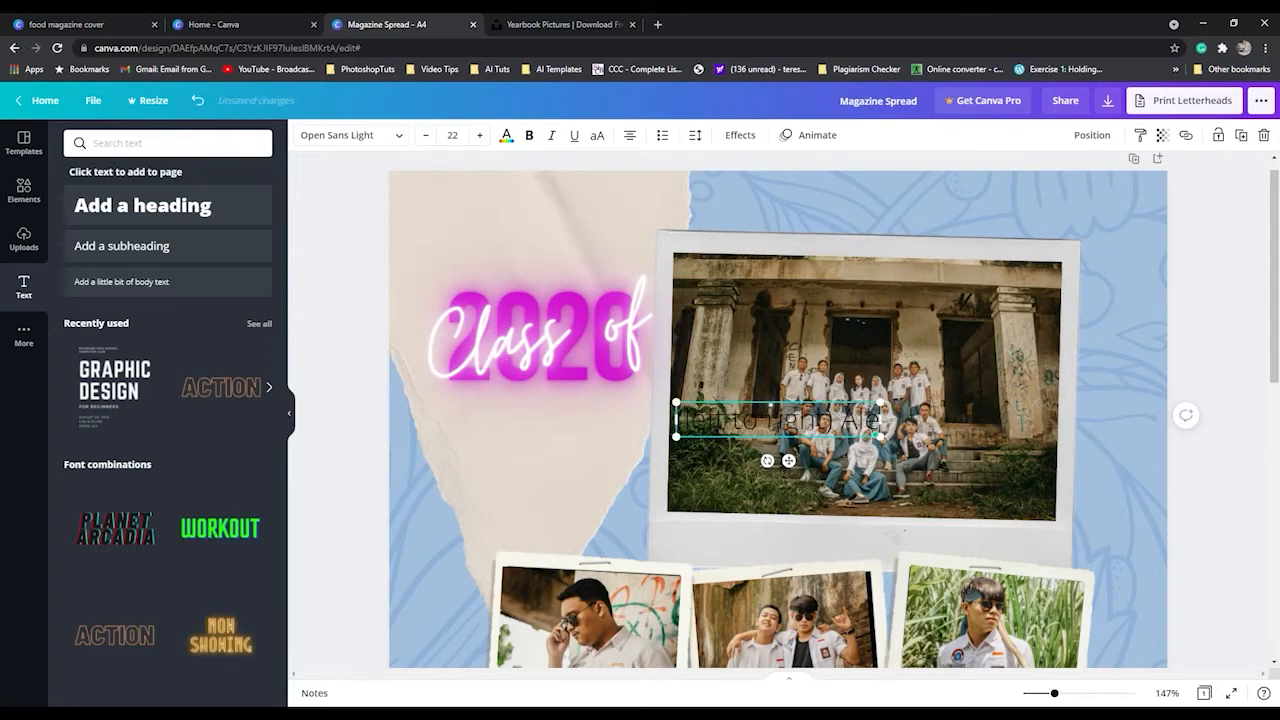
pyautogui.write(')')
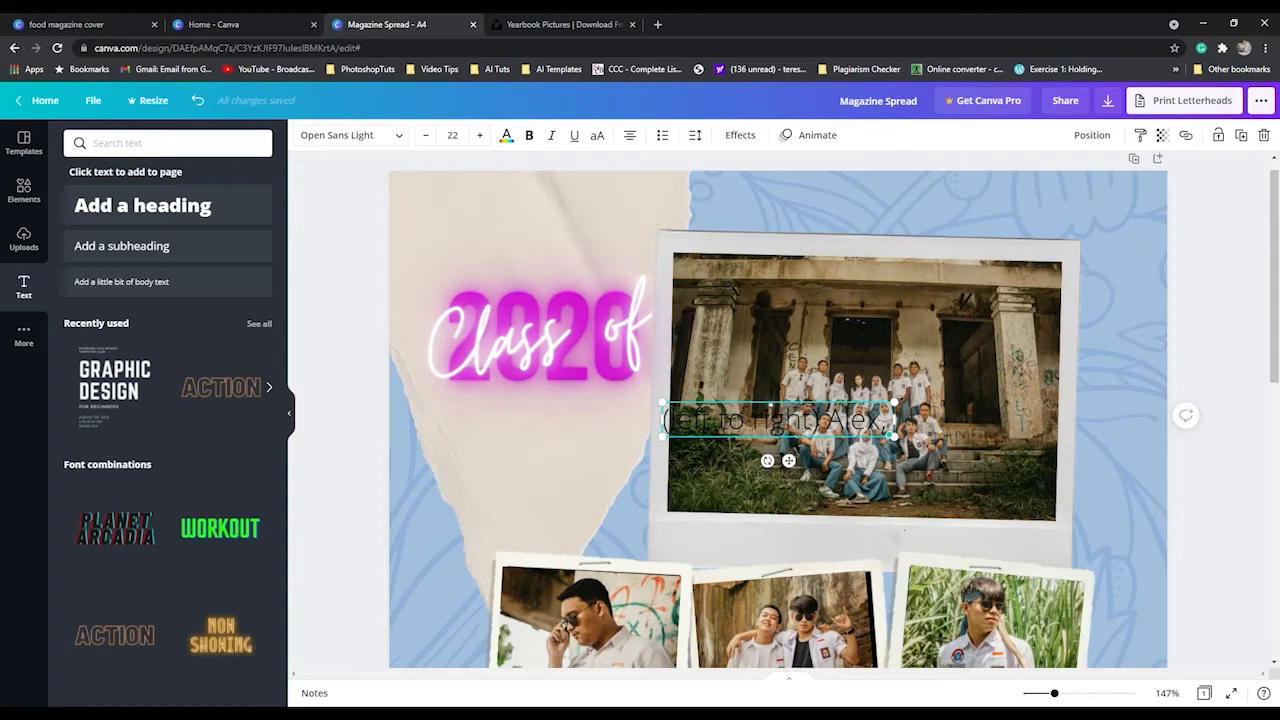
pyautogui.write(' Tom, ')
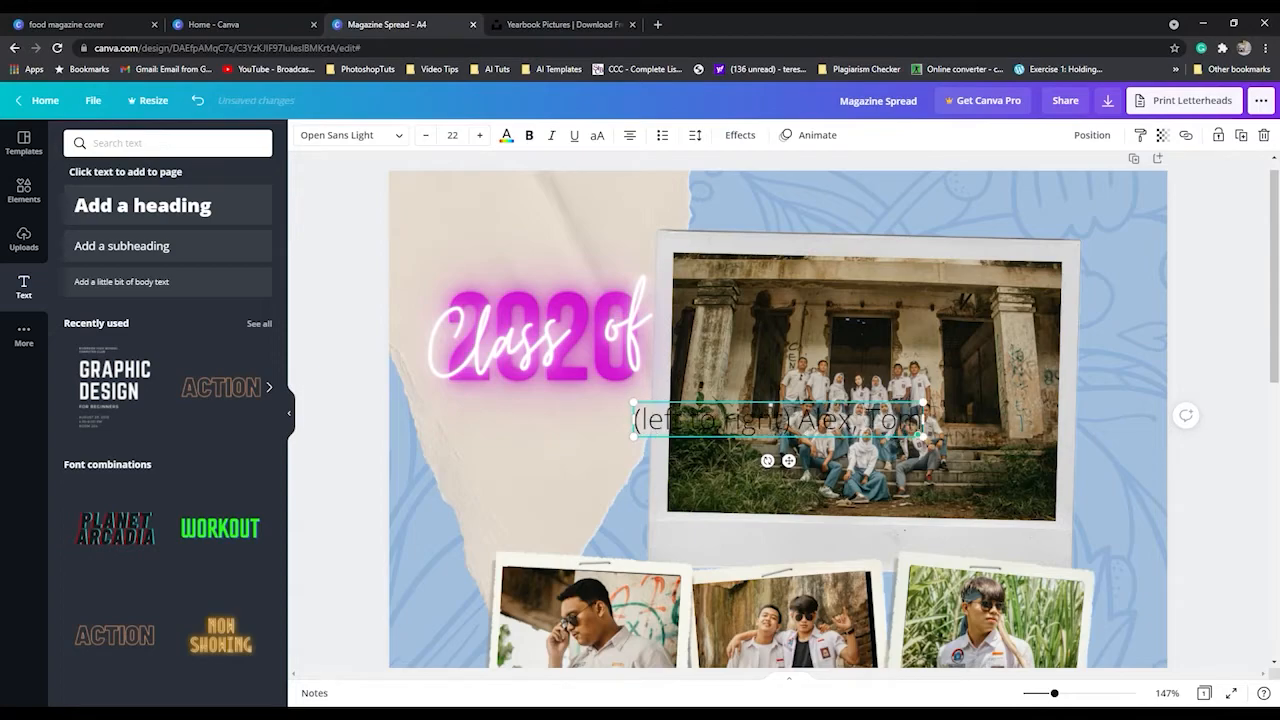
pyautogui.write('T')
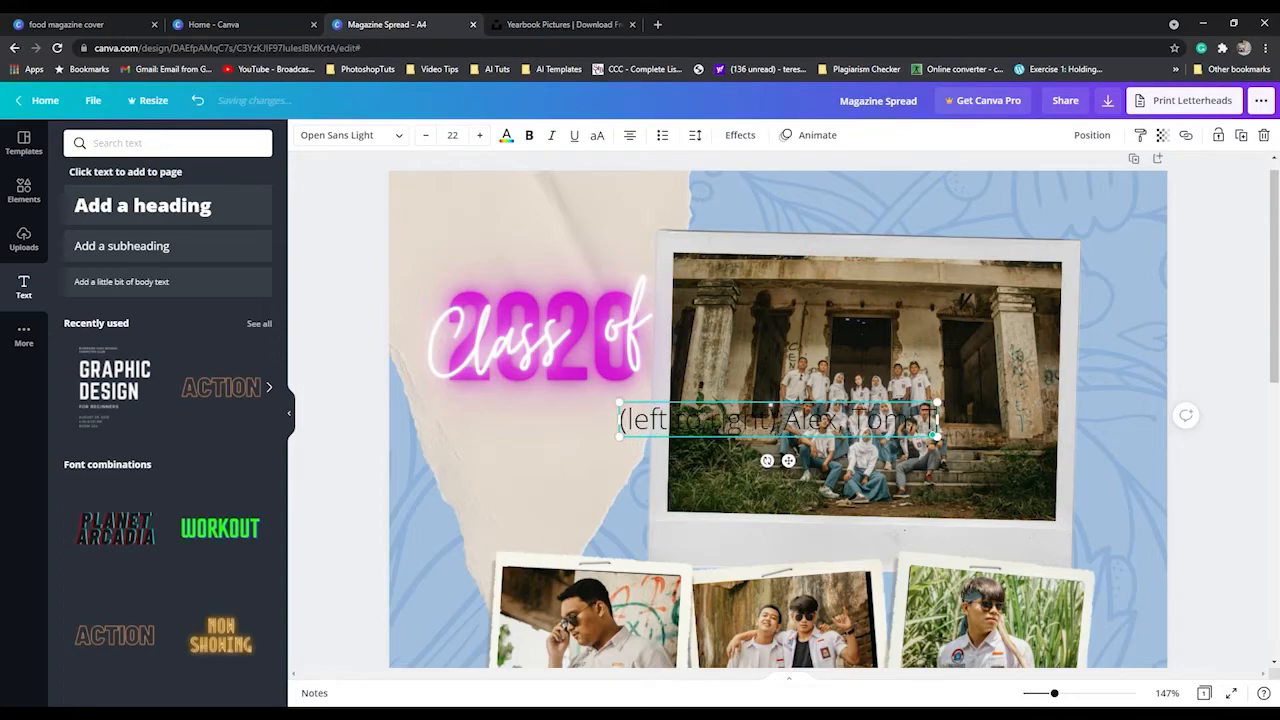
pyautogui.write('ha and Ed')
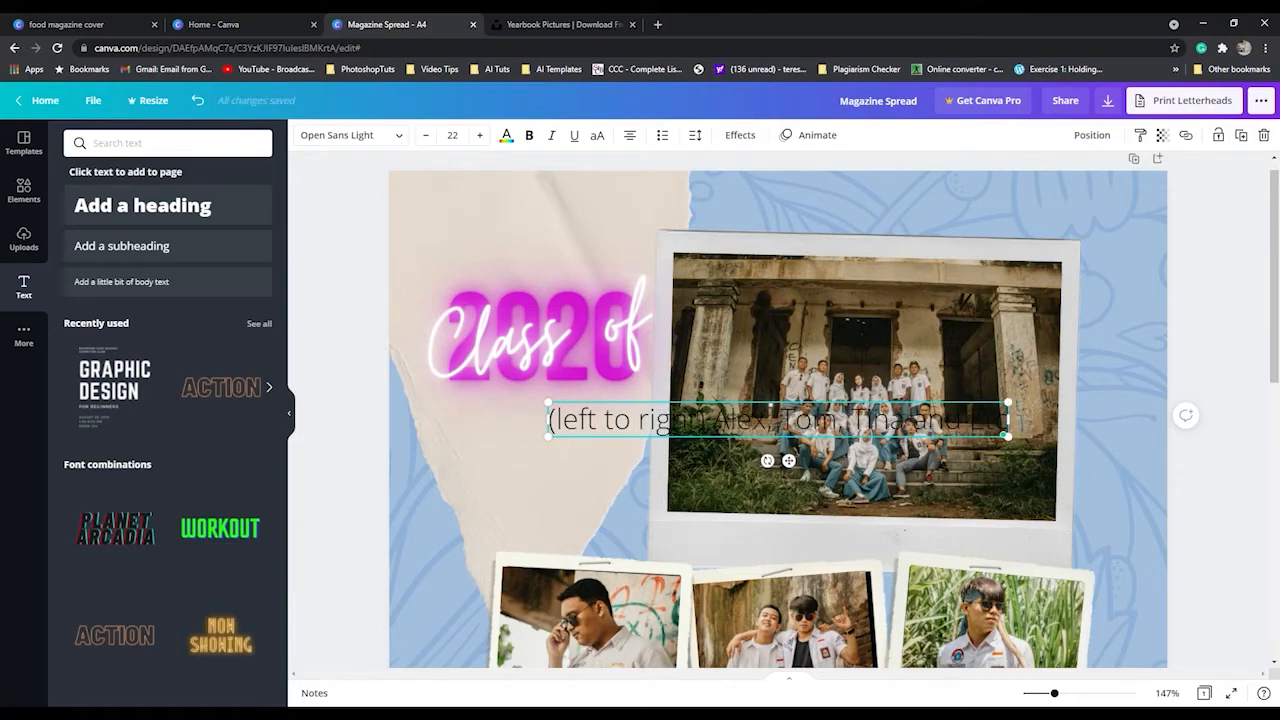
pyautogui.write('.')
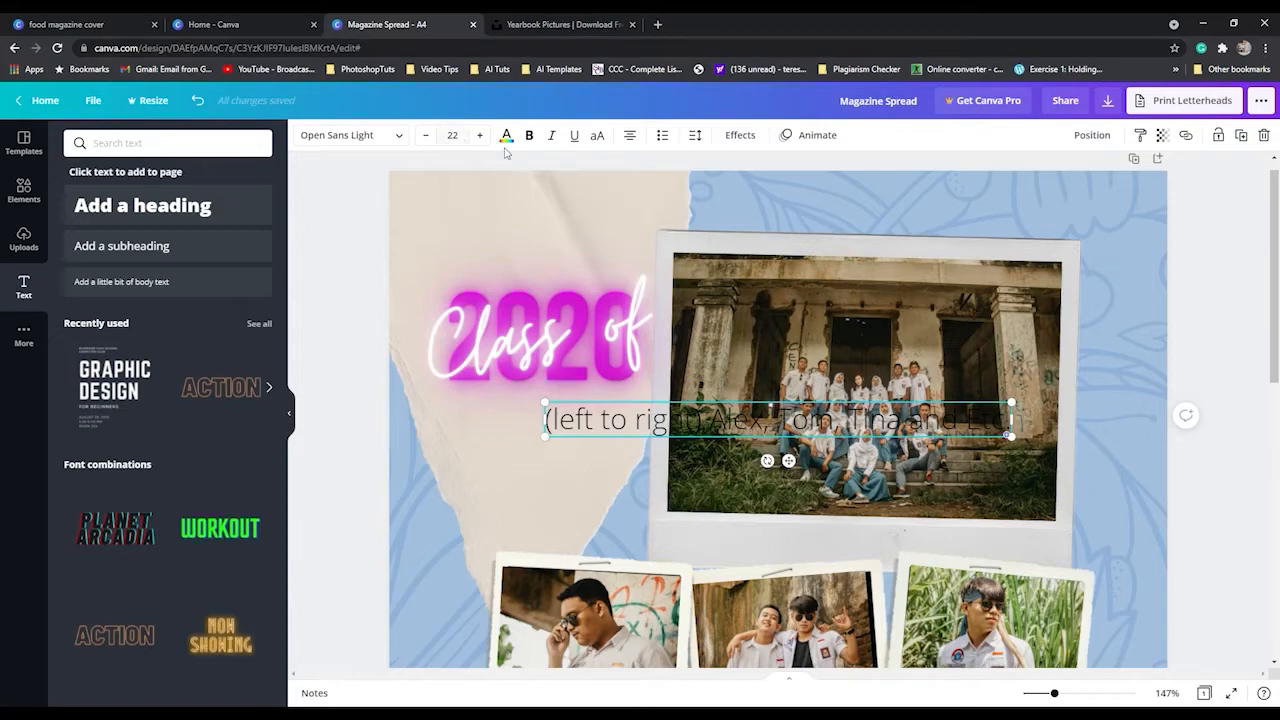
# Set the names caption to size 11 and place it, slightly tilted, on the polaroid border directly under the group photo.
pyautogui.click(426, 135)
pyautogui.click(426, 135)
pyautogui.click(426, 135)
pyautogui.click(426, 135)
pyautogui.click(426, 135)
pyautogui.click(426, 135)
pyautogui.click(426, 135)
pyautogui.click(426, 135)
pyautogui.click(426, 135)
pyautogui.click(426, 135)
pyautogui.click(426, 135)
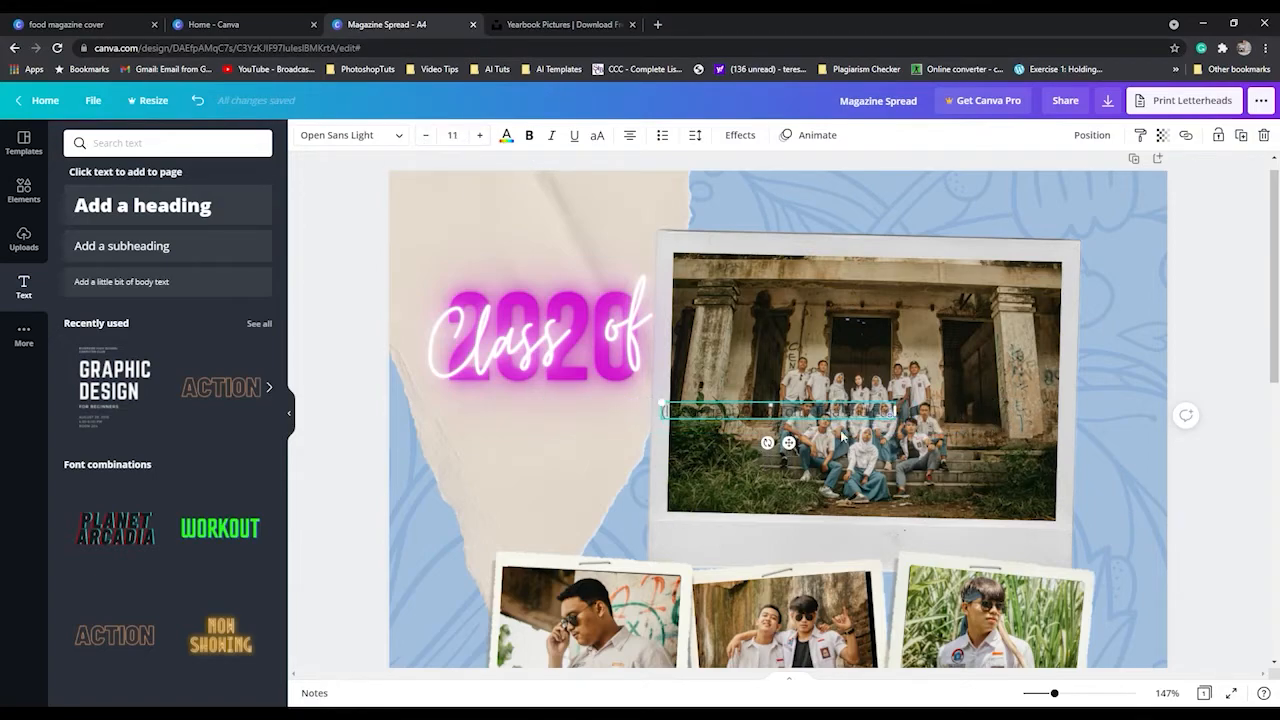
pyautogui.moveTo(790, 443); pyautogui.dragTo(782, 561)
pyautogui.scroll(-3, 920, 523)
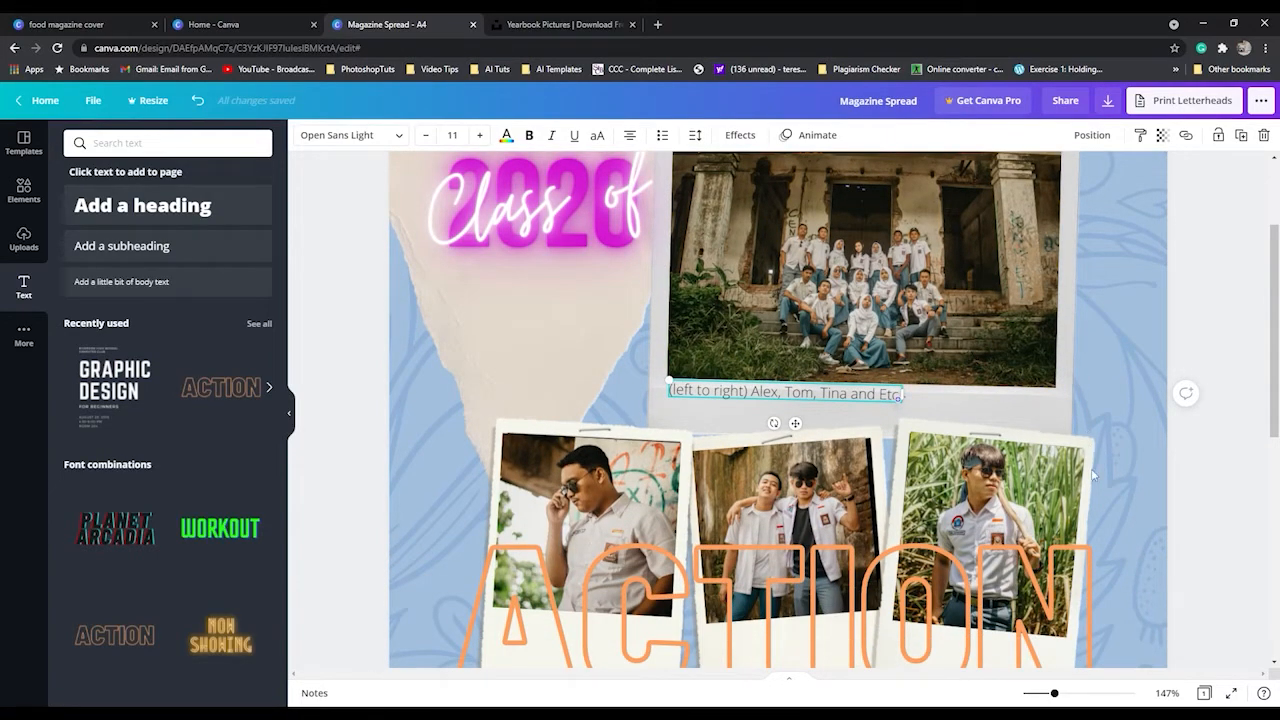
pyautogui.click(1136, 500)
# Add a blank second page after the yearbook page and show both pages in the grid view.
pyautogui.scroll(-5, 924, 458)
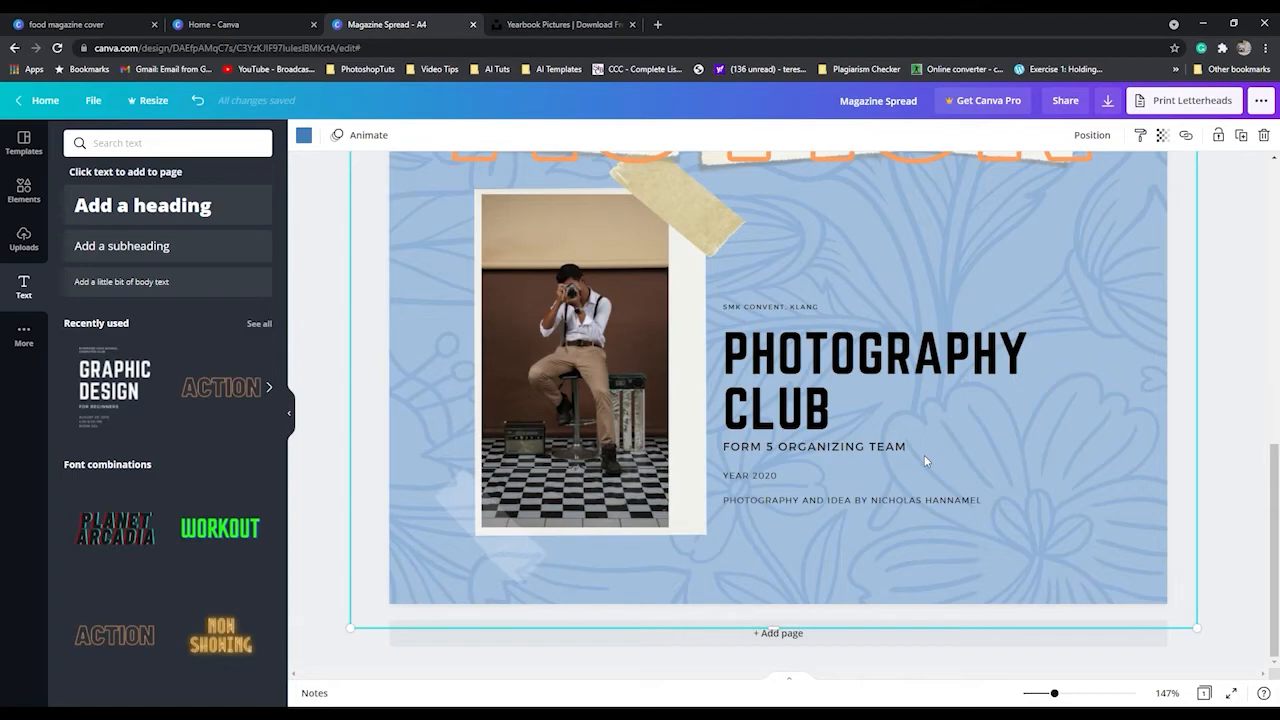
pyautogui.click(795, 646)
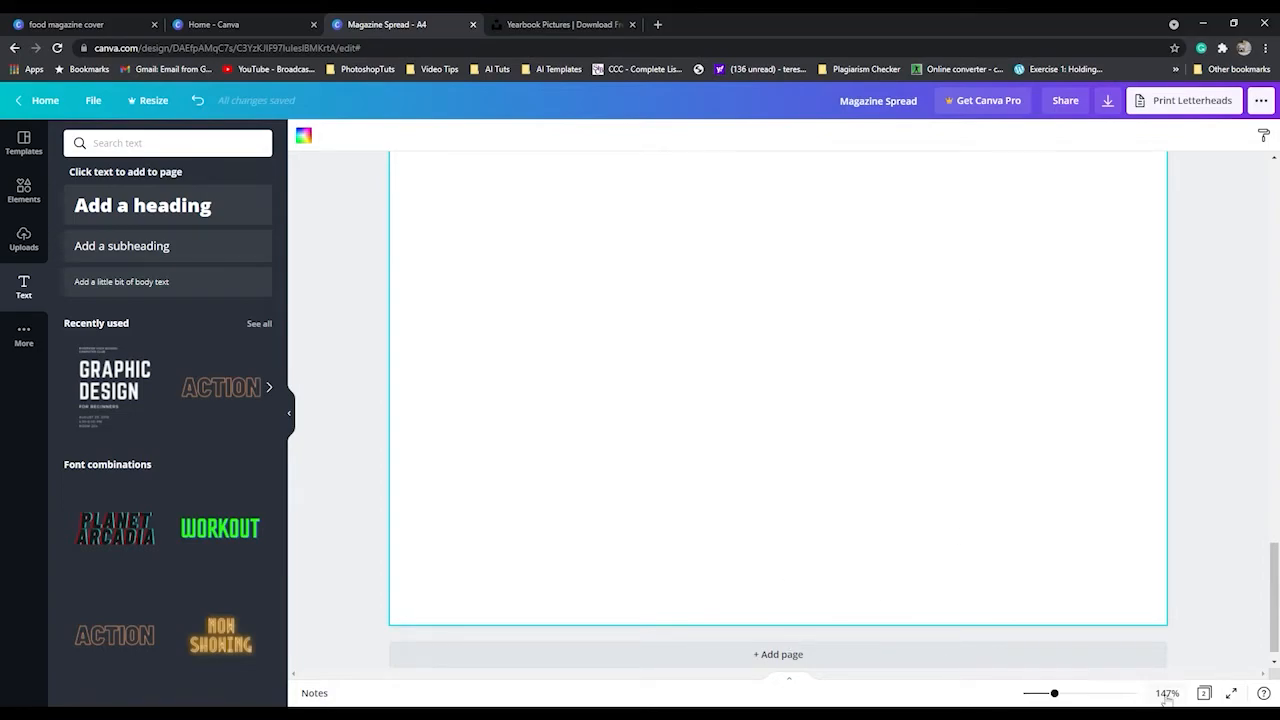
pyautogui.click(1205, 693)
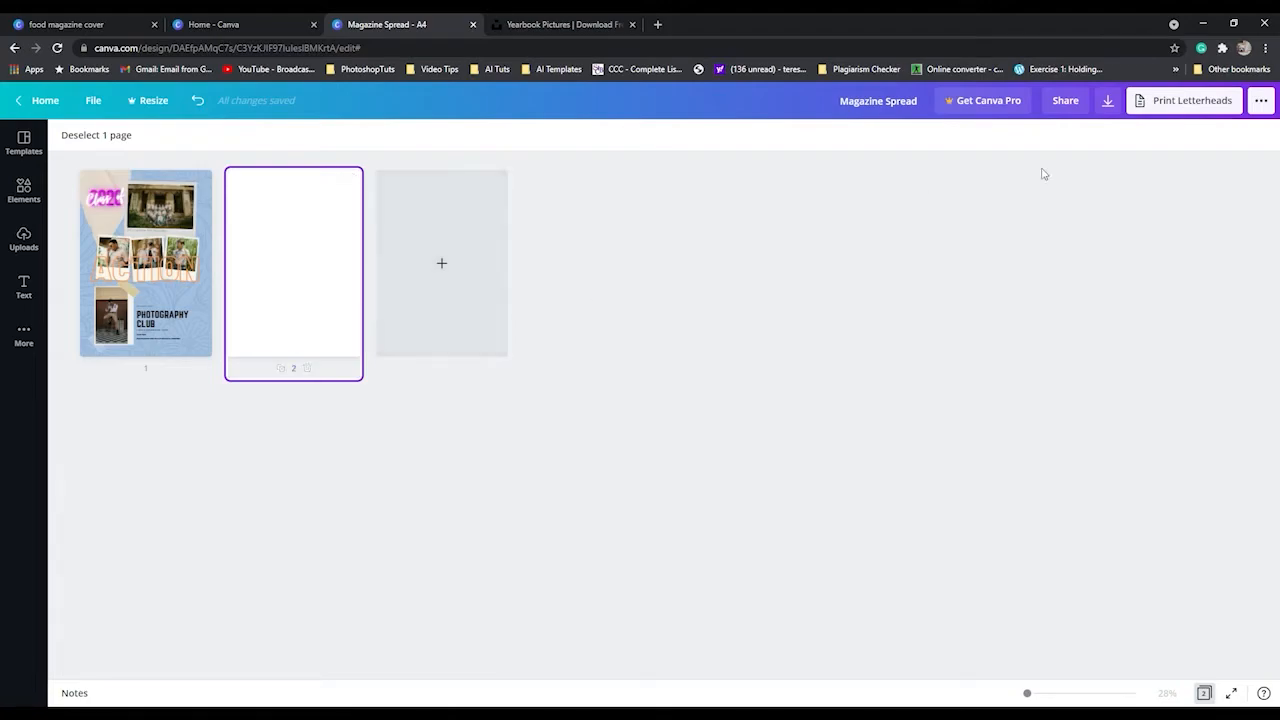
# Download all pages of the design as PDF Print without crop marks and bleed.
pyautogui.click(1108, 102)
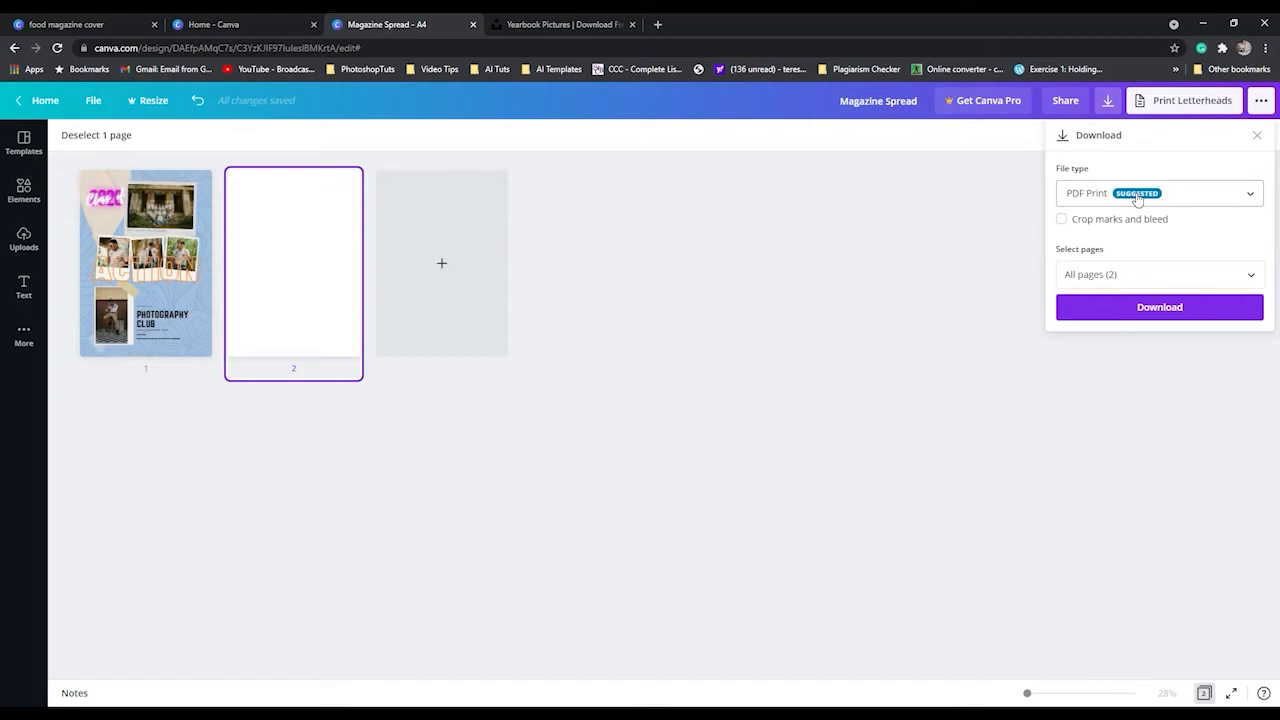
pyautogui.click(1146, 312)
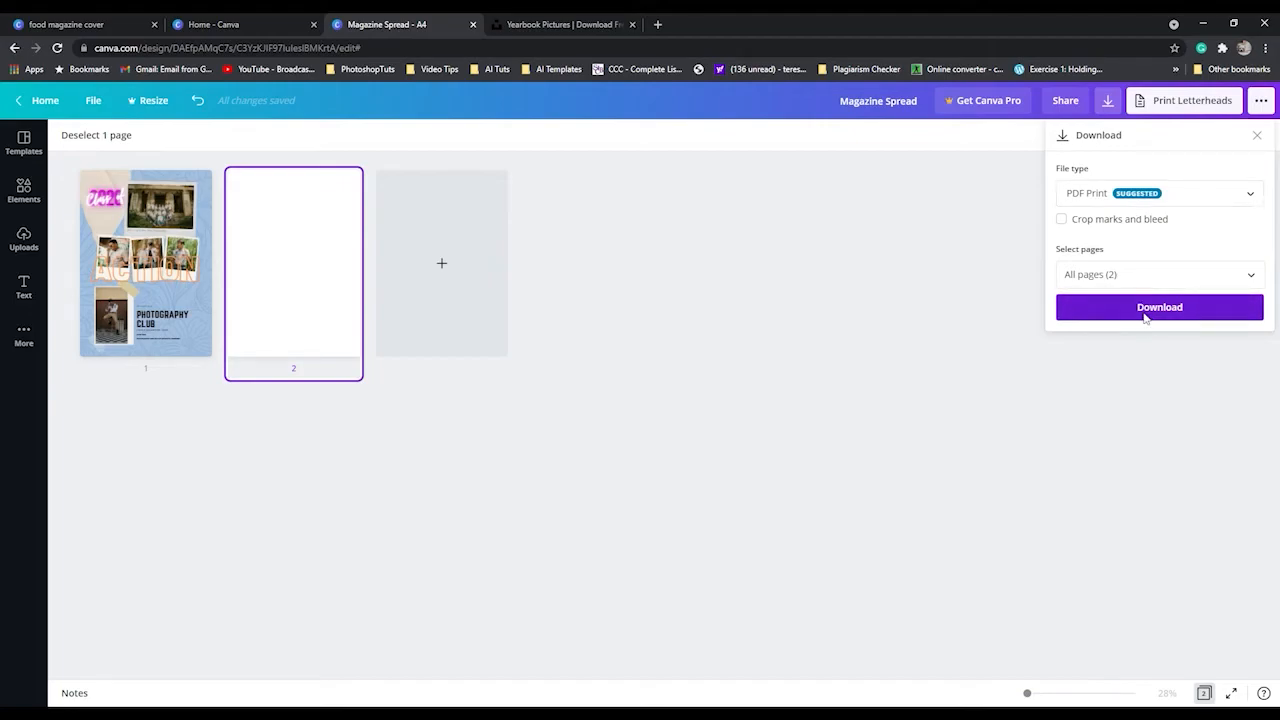